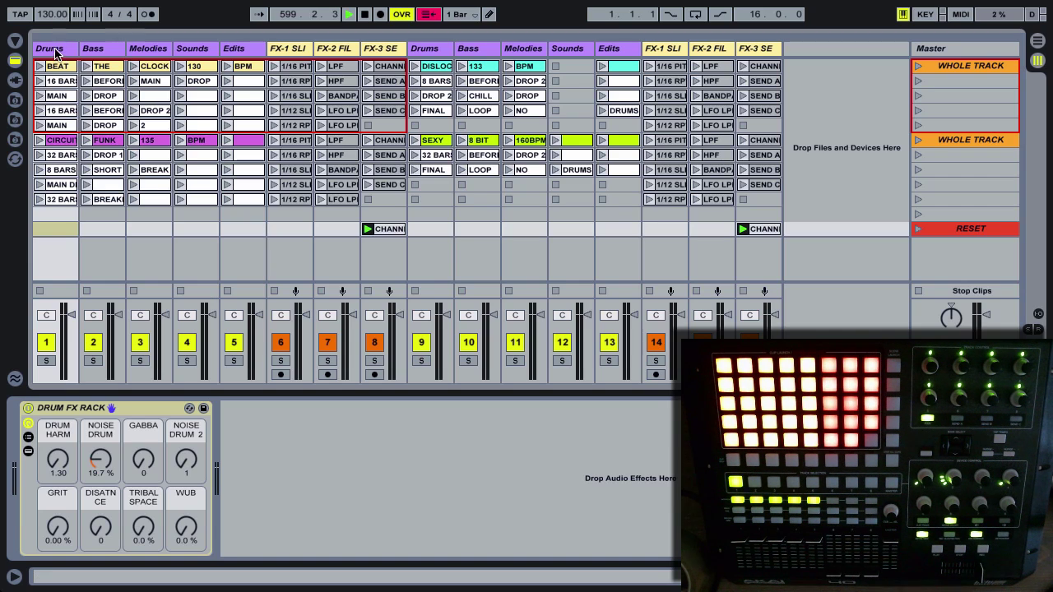
- Highlight the first deck's eight tracks from Drums to FX-3, and the second deck's matching eight tracks
click(383, 48)
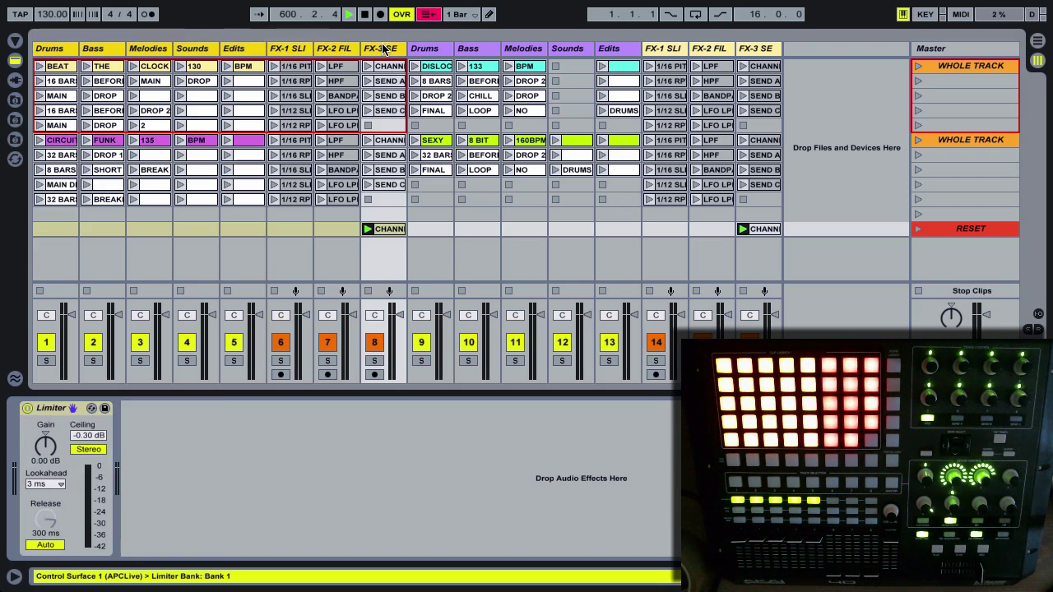
click(437, 50)
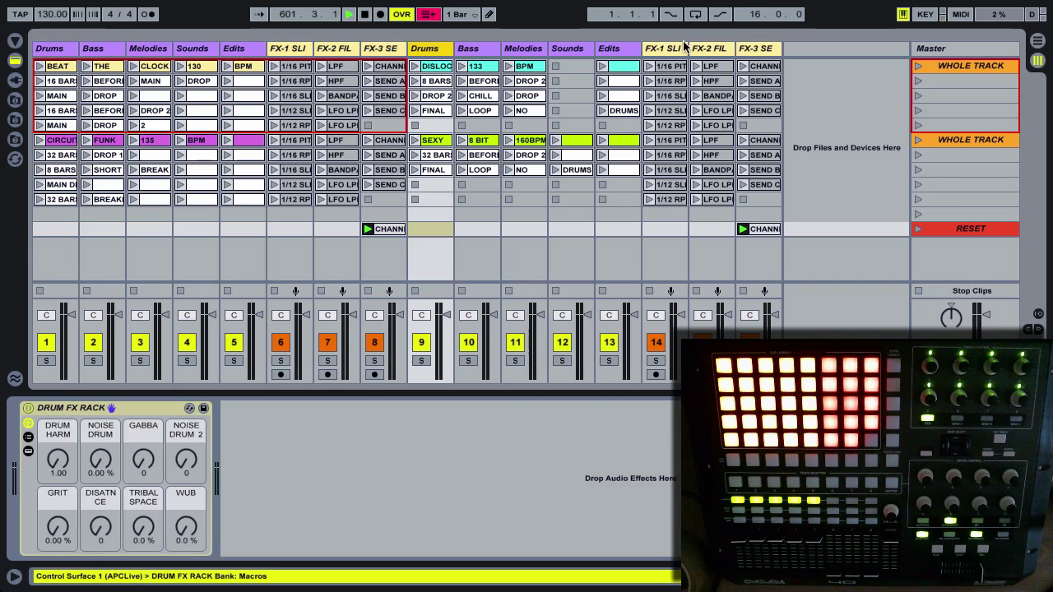
click(755, 49)
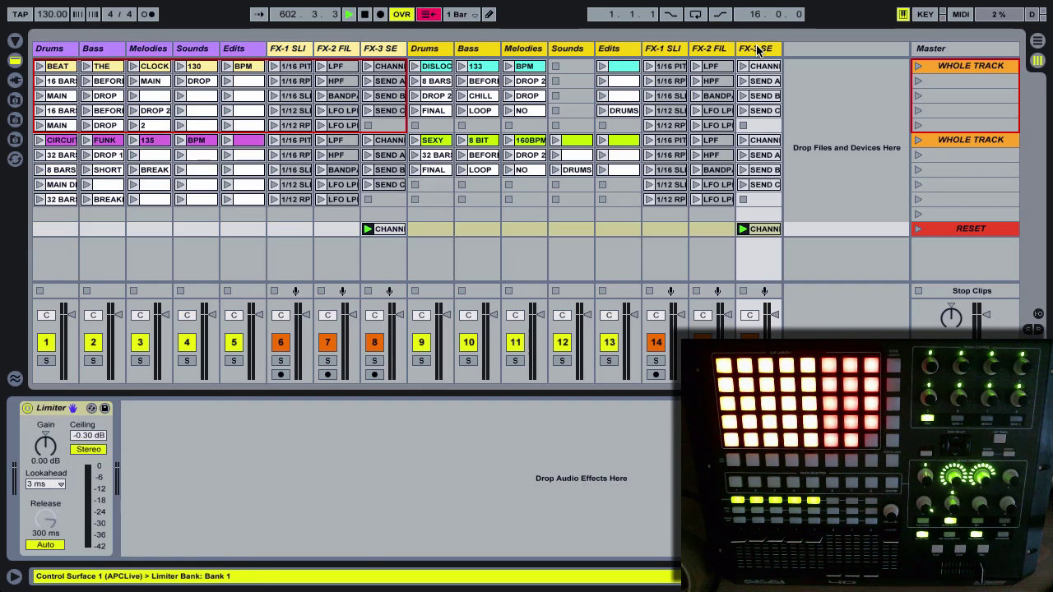
- Highlight the first deck's five audio tracks from Drums to Edits
click(57, 49)
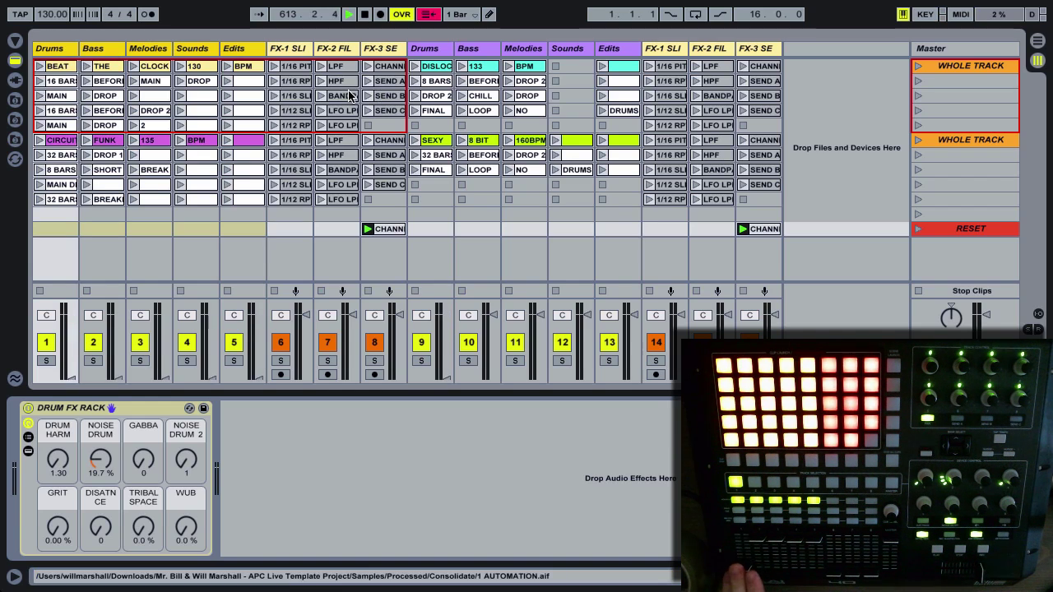
click(67, 51)
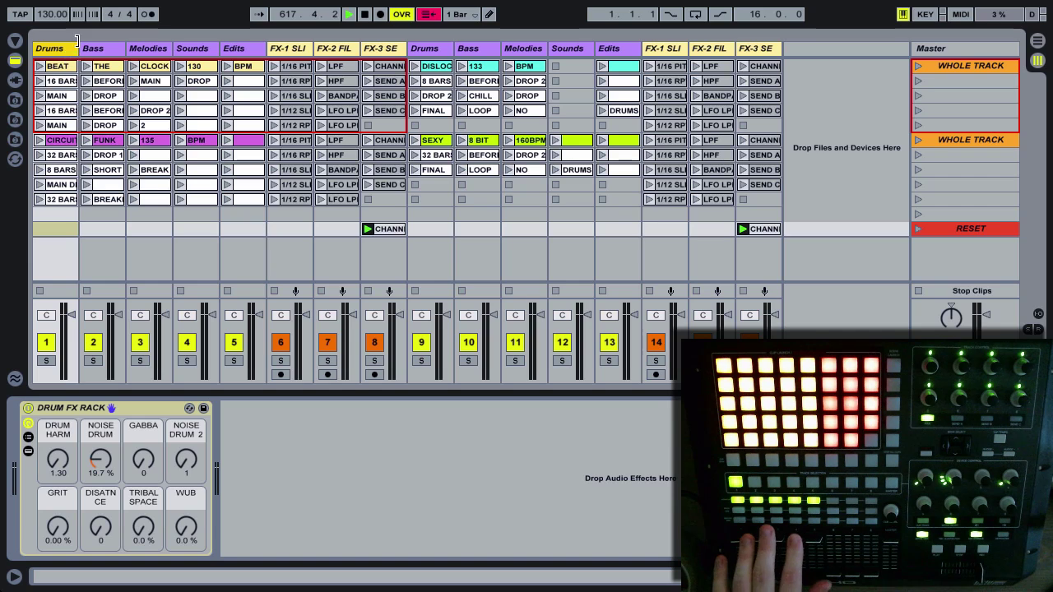
click(241, 51)
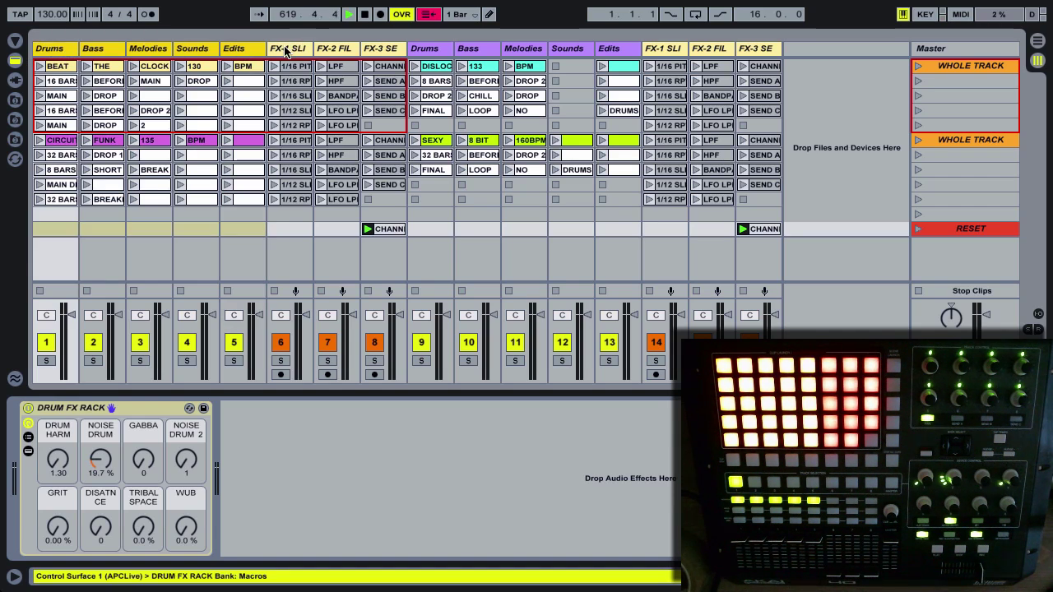
- View the devices on the first deck's FX-1, FX-2 and FX-3 tracks and on the Master track
click(284, 51)
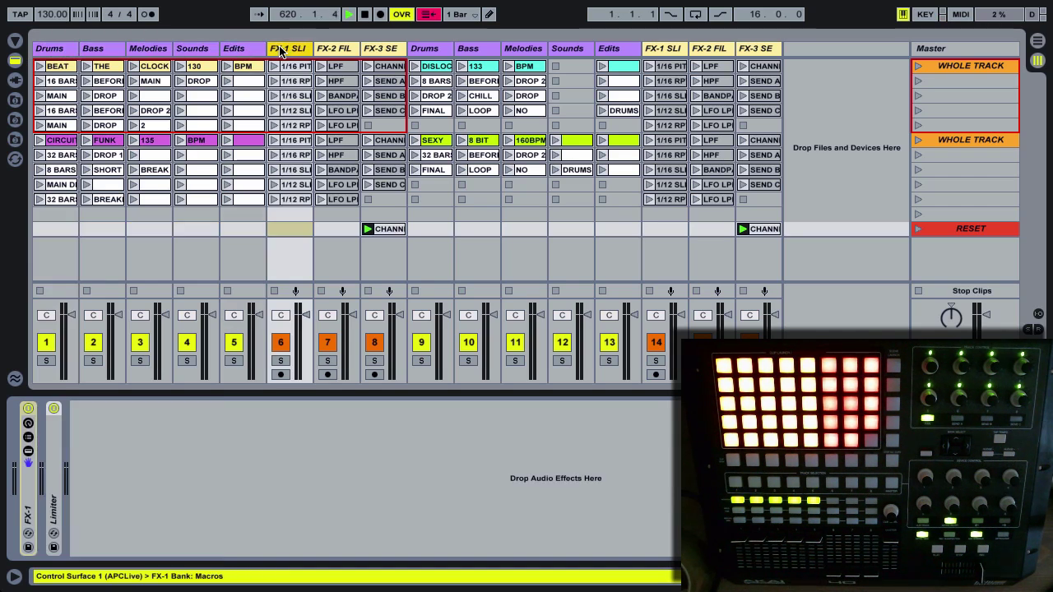
click(327, 51)
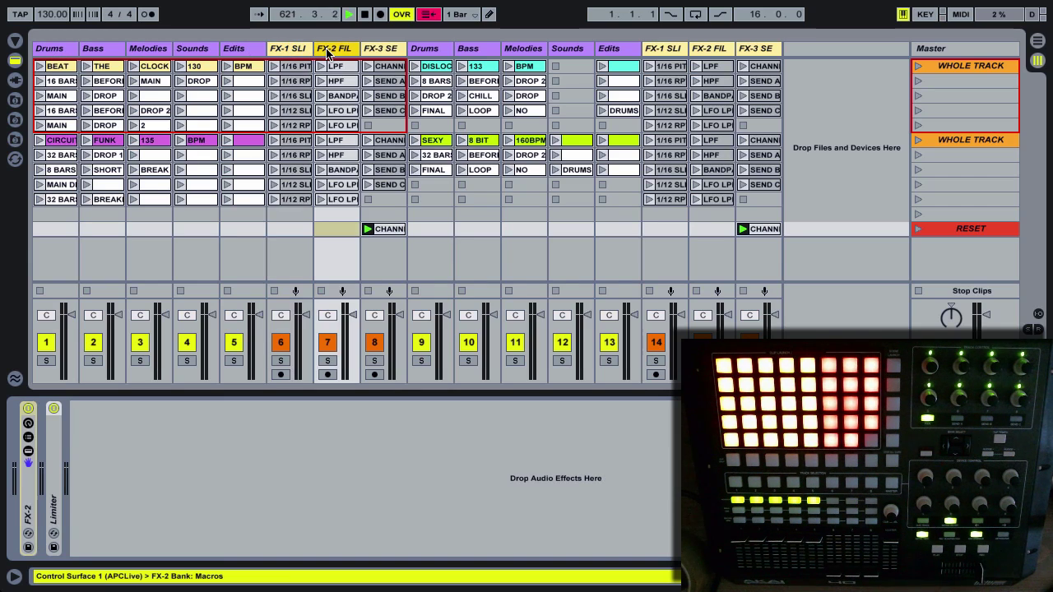
click(379, 51)
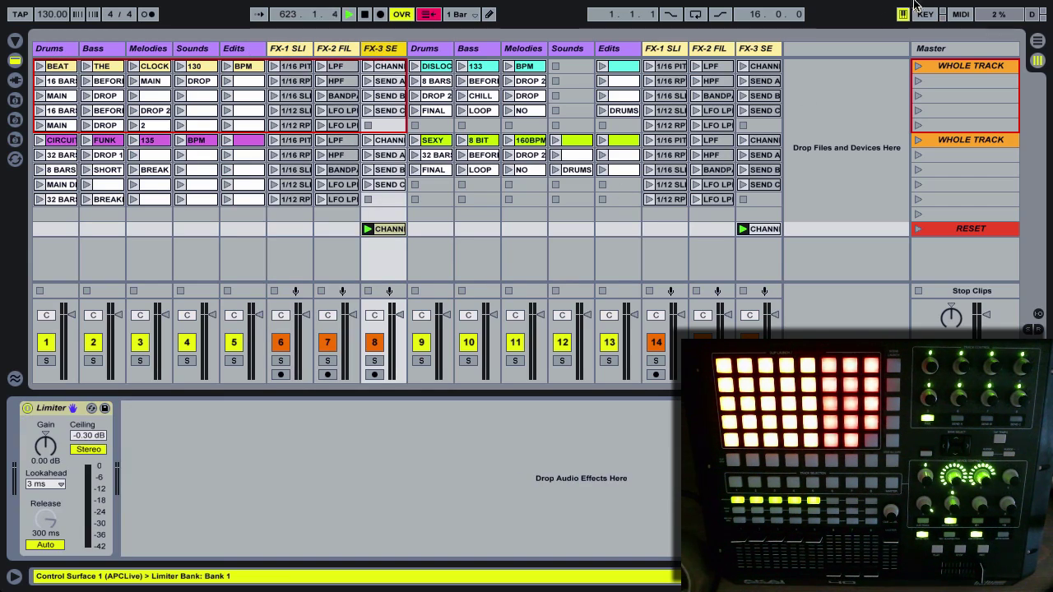
click(925, 50)
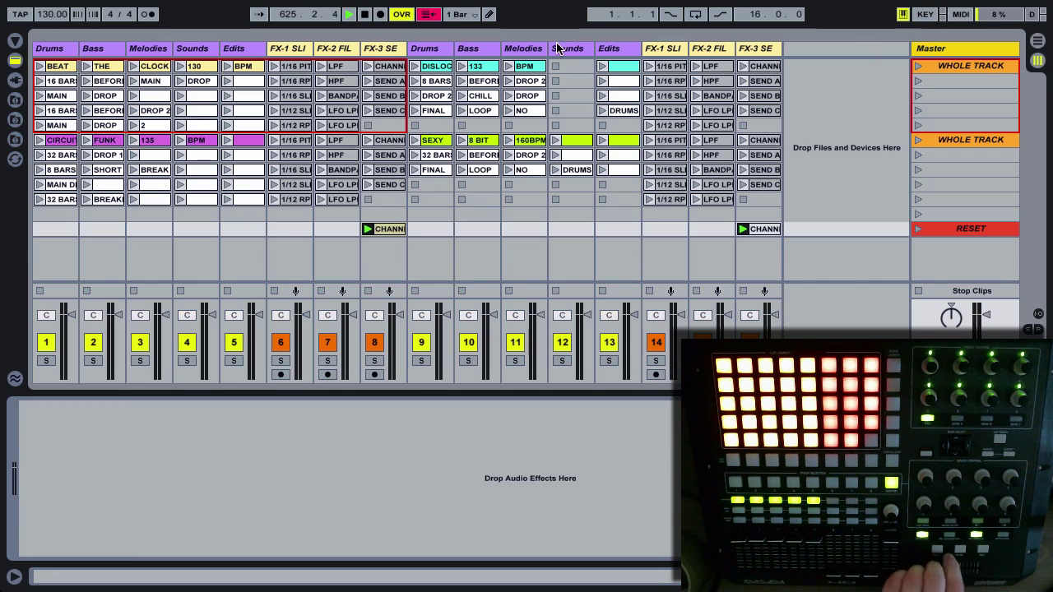
- Highlight the second deck's Drums to Edits tracks and view its FX tracks and the Master, ending on the first Drums track
click(433, 50)
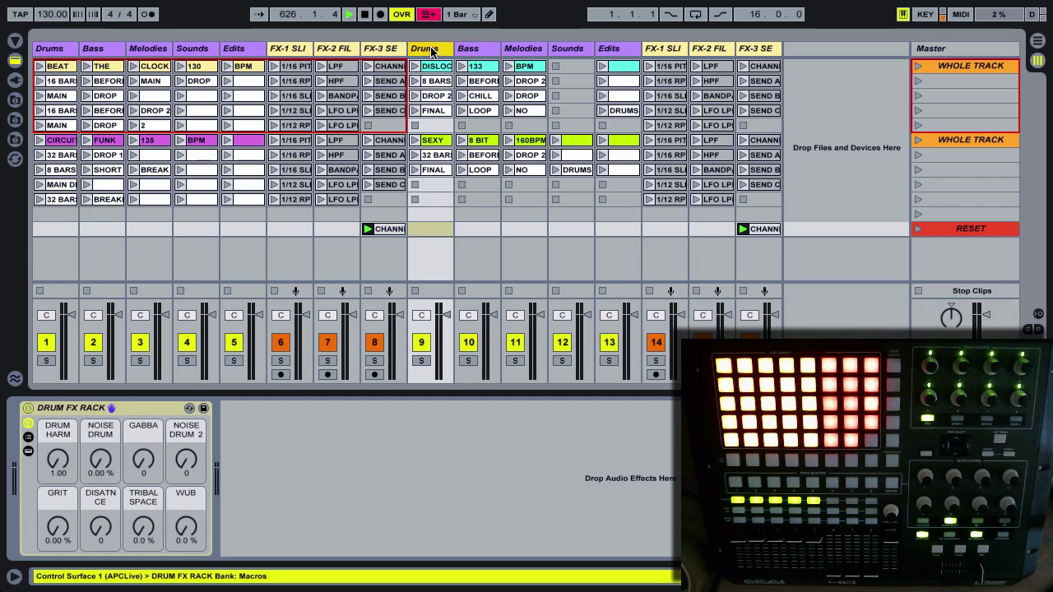
click(623, 50)
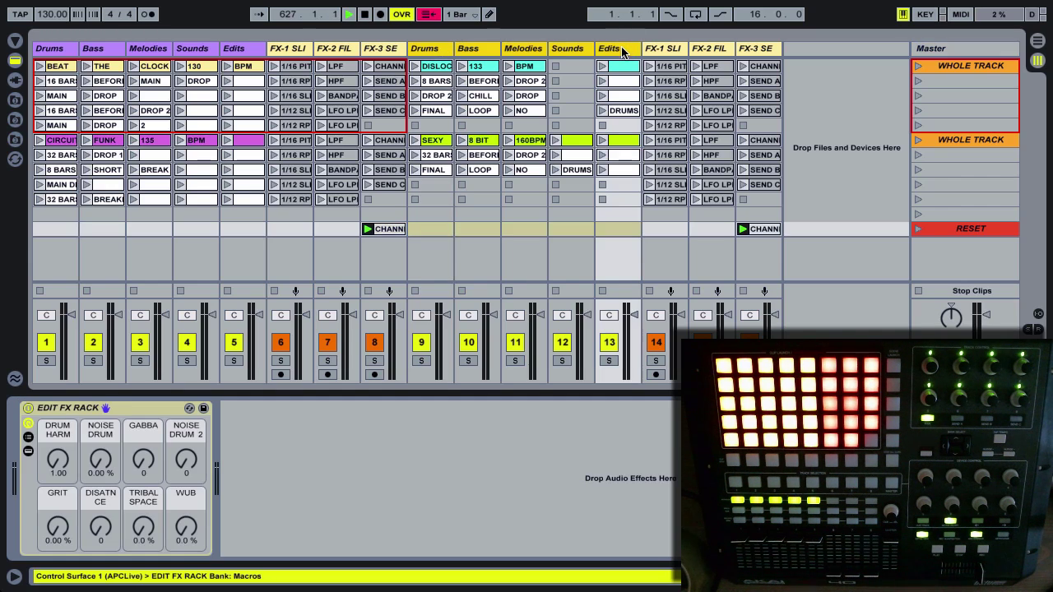
click(684, 48)
click(704, 50)
click(763, 51)
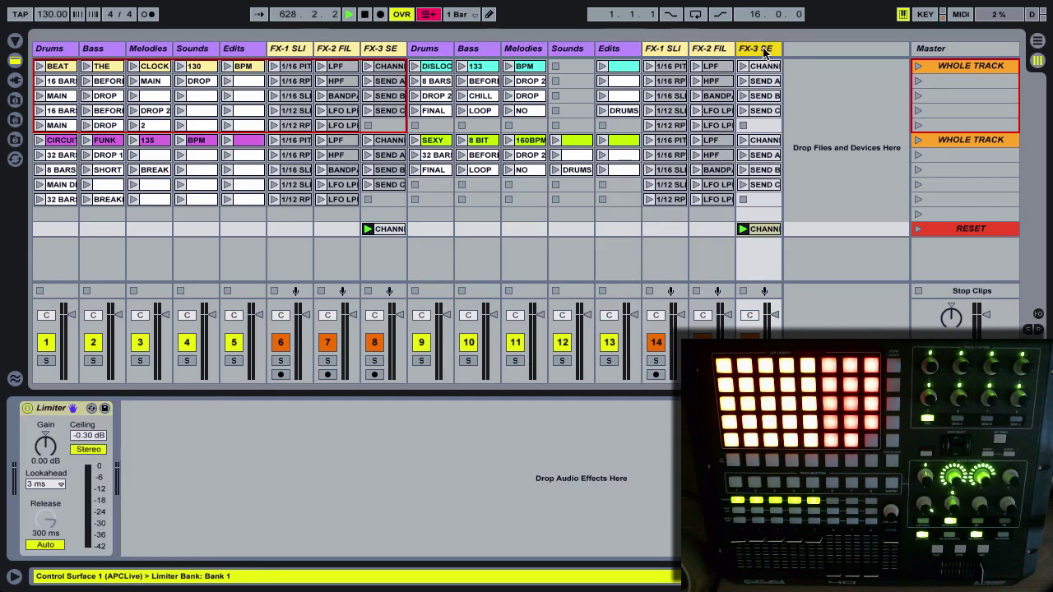
click(971, 51)
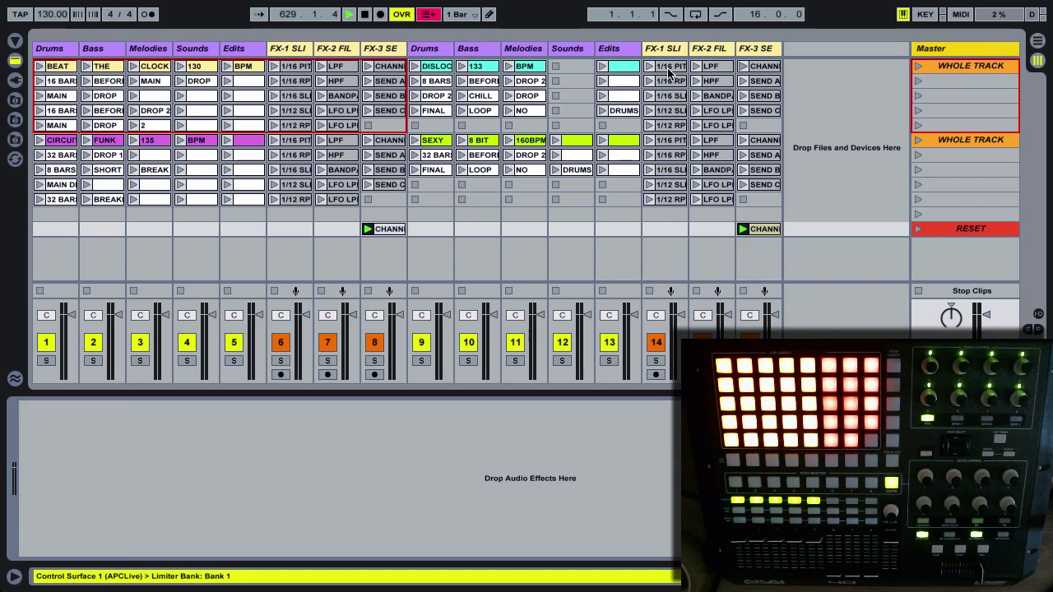
click(73, 50)
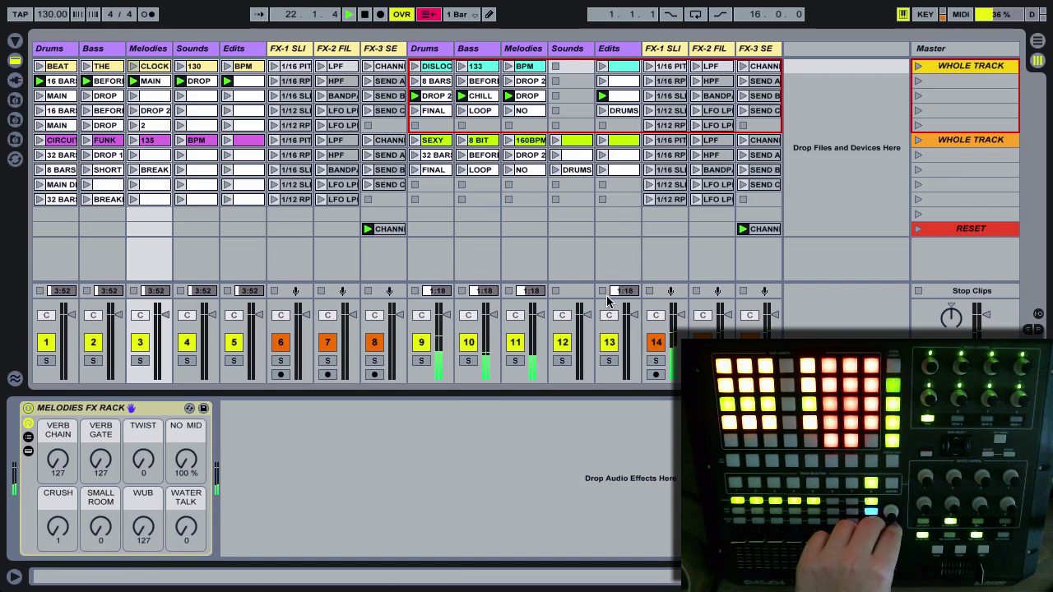
- Enlarge the mixer and pan the first deck's Drums to 6R, Bass to 2L, Melodies to 11R and Sounds to 50L
drag(606, 298, 607, 238)
drag(46, 315, 71, 327)
drag(93, 316, 96, 321)
drag(135, 317, 195, 322)
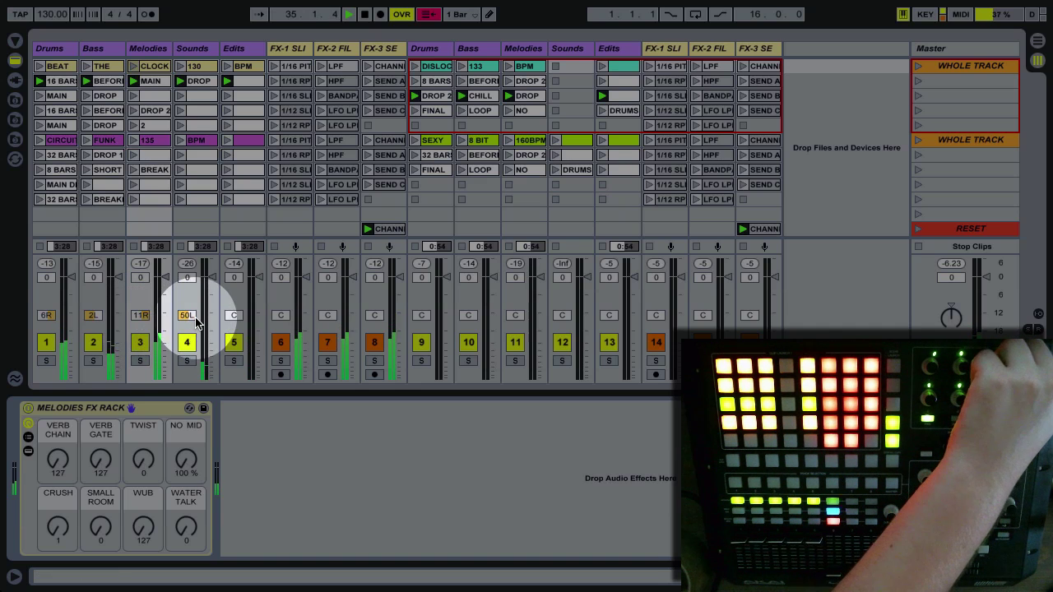
- Select the first deck's Edits track, and pan the second deck's Drums to 2R and Bass to 25L
click(245, 51)
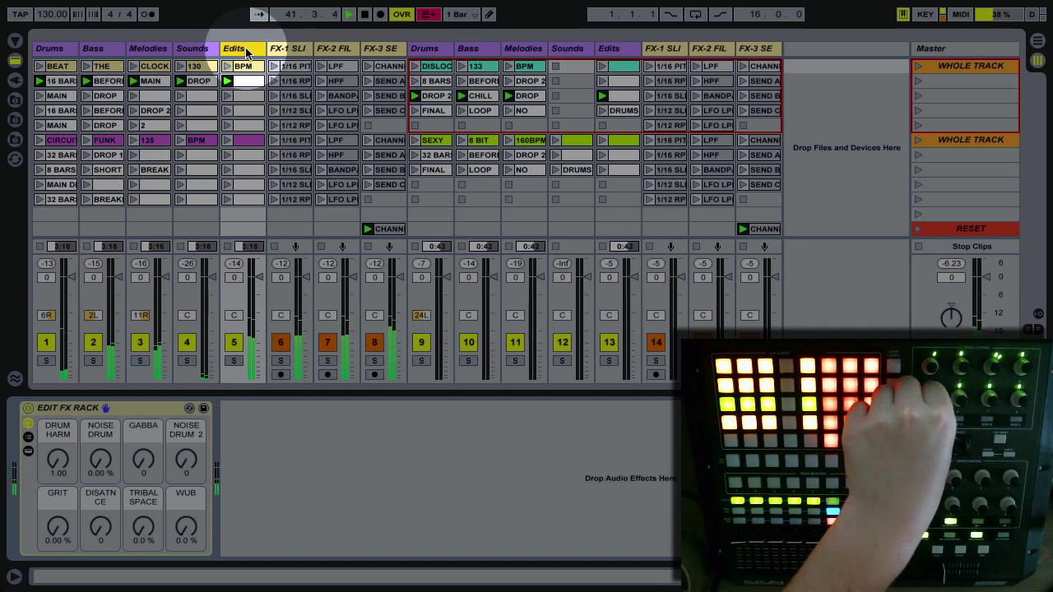
click(427, 316)
click(466, 317)
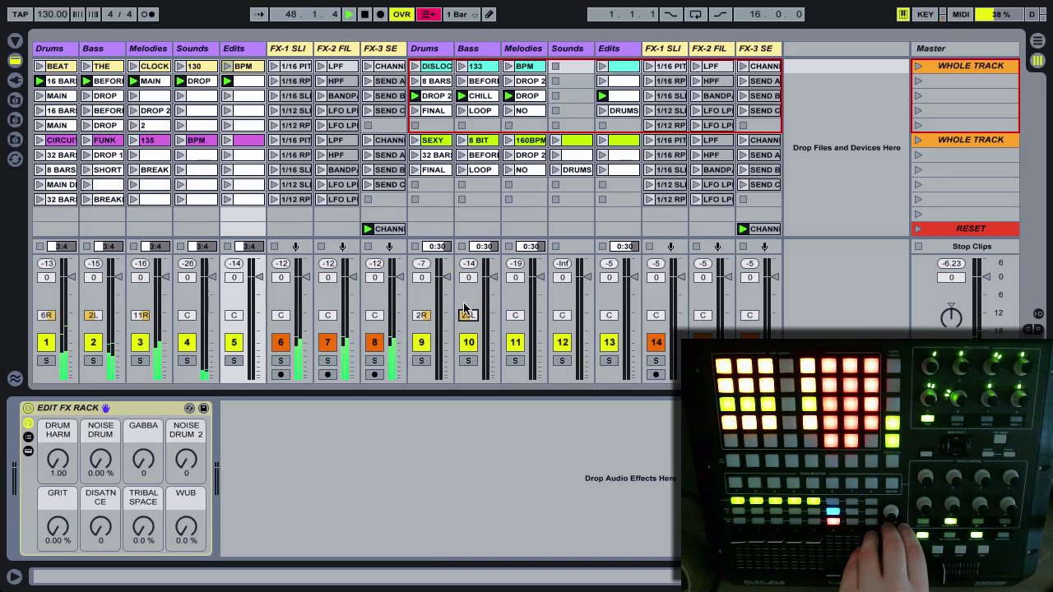
- View the devices on the first deck's Drums, FX-1 and FX-3 tracks
click(56, 51)
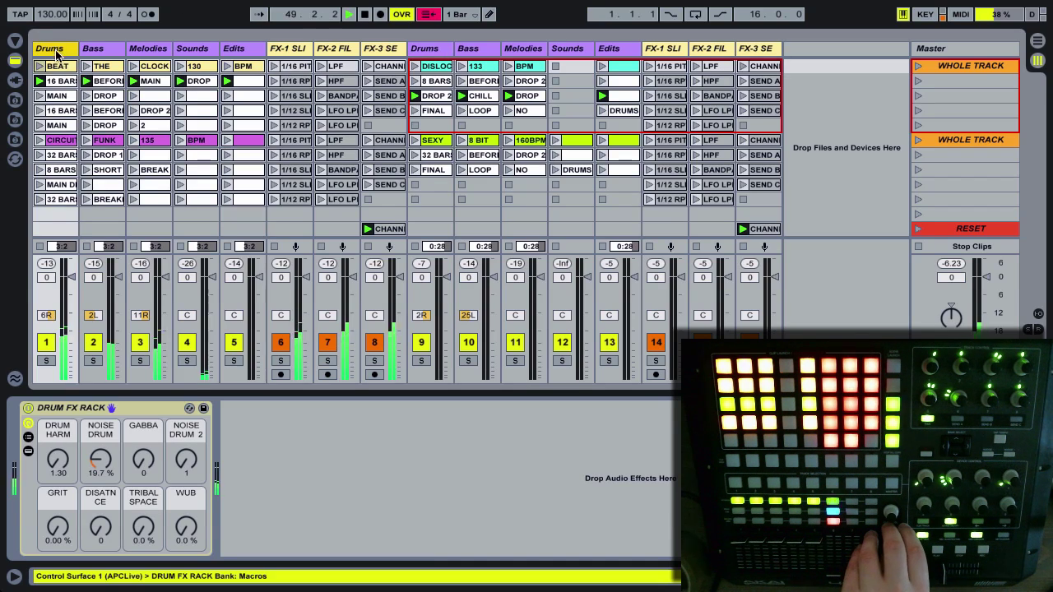
click(280, 48)
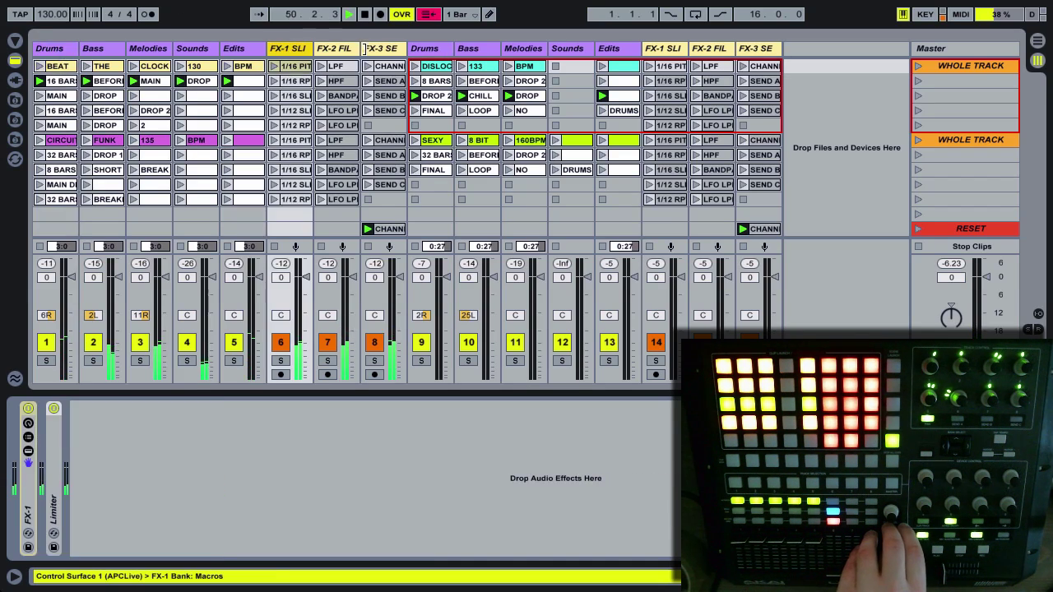
click(381, 50)
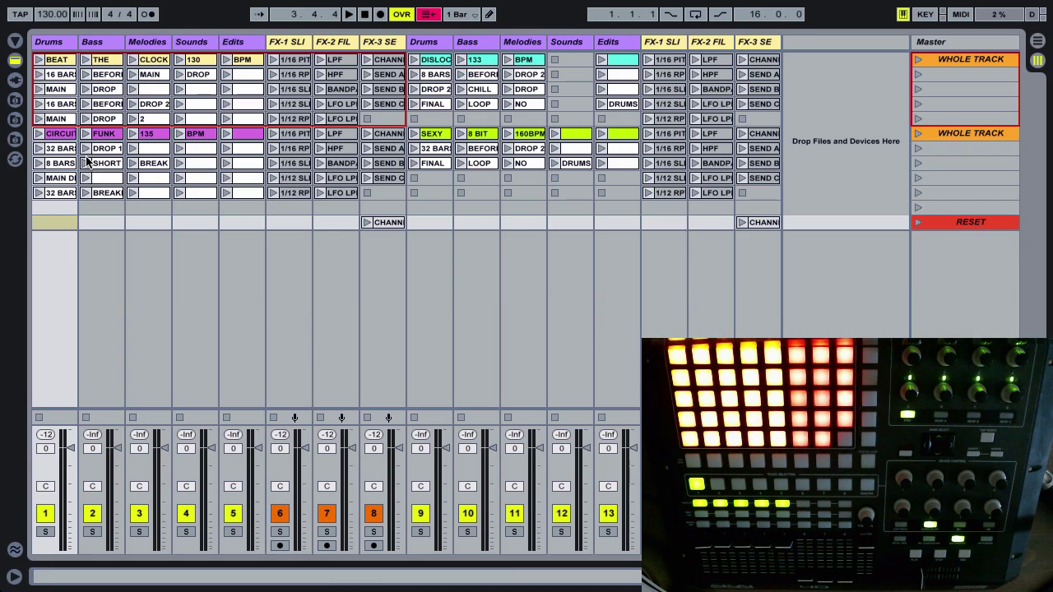
- Open the device chain of the first deck's Drums track and go through the effect racks track by track up to FX-2
double_click(51, 48)
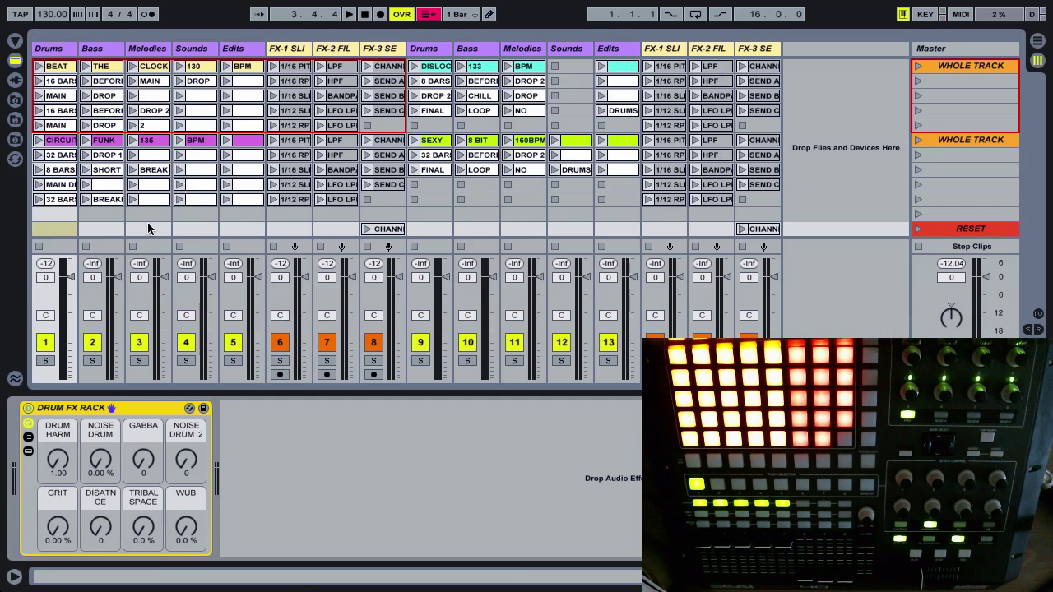
click(97, 48)
key(Right)
key(Right)
key(Right)
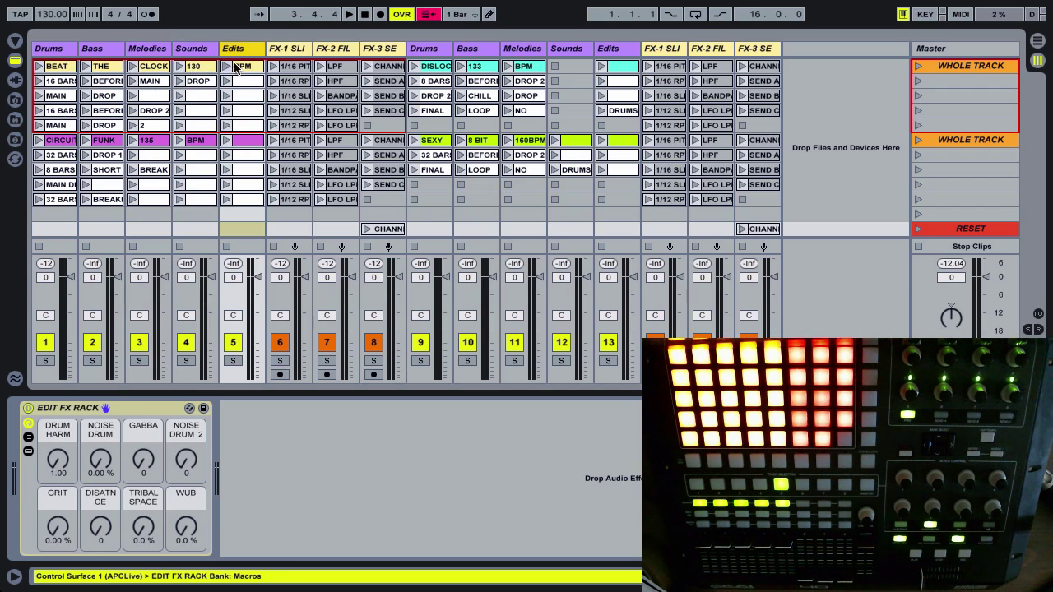
key(Right)
key(Right)
key(Right)
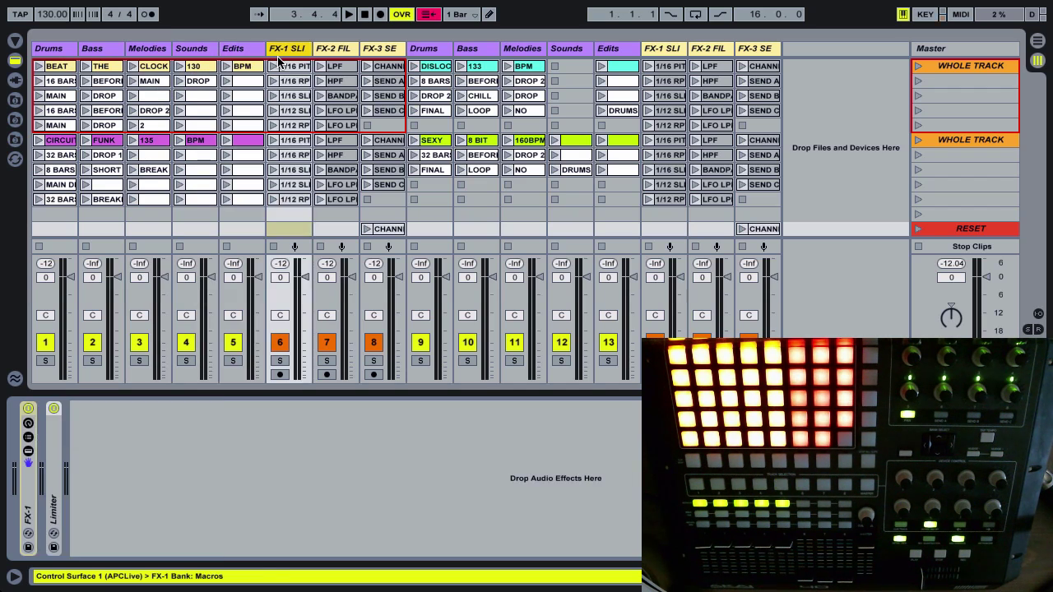
click(345, 97)
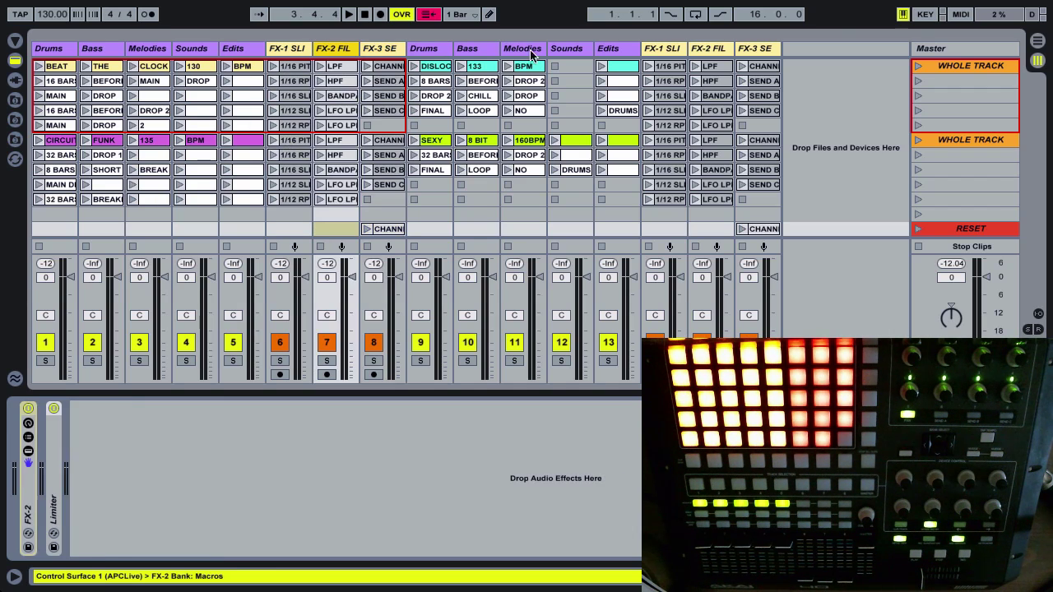
- Show the return tracks and go through the macro racks on returns A, B and C, ending on return A
click(1039, 329)
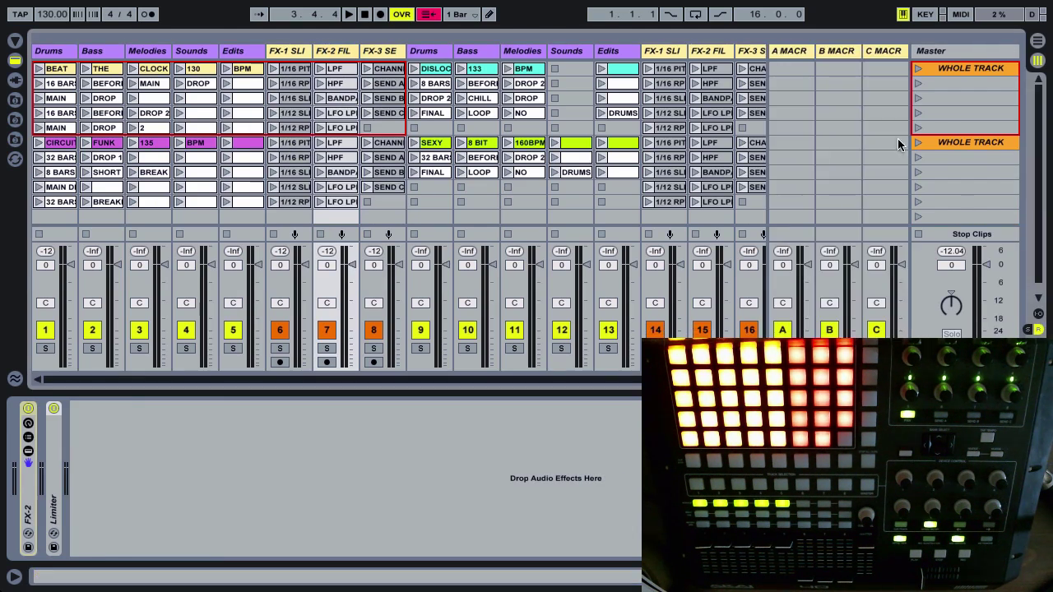
click(805, 56)
key(Right)
key(Right)
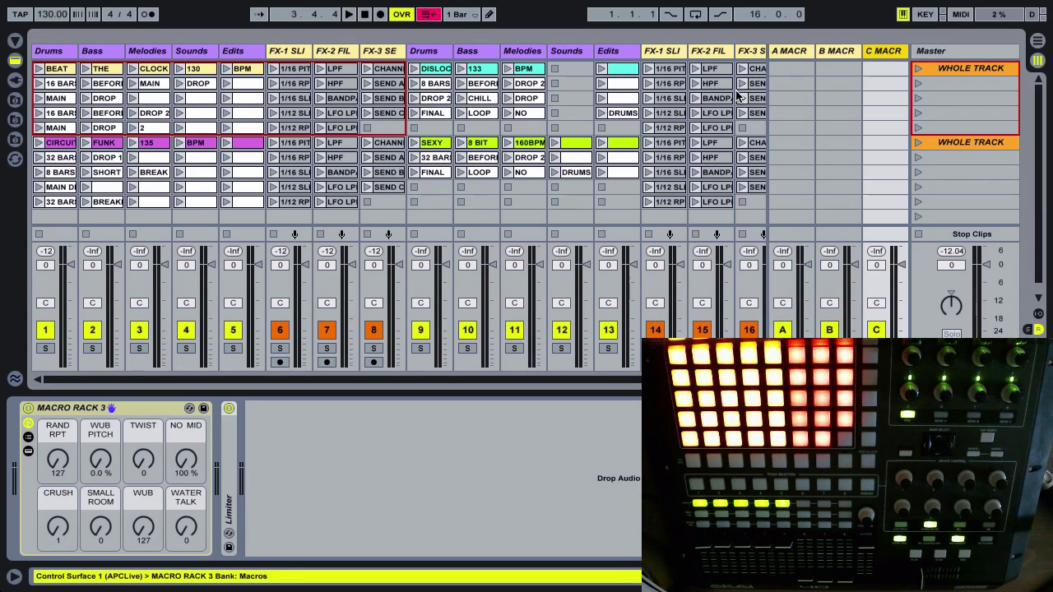
key(Left)
key(Left)
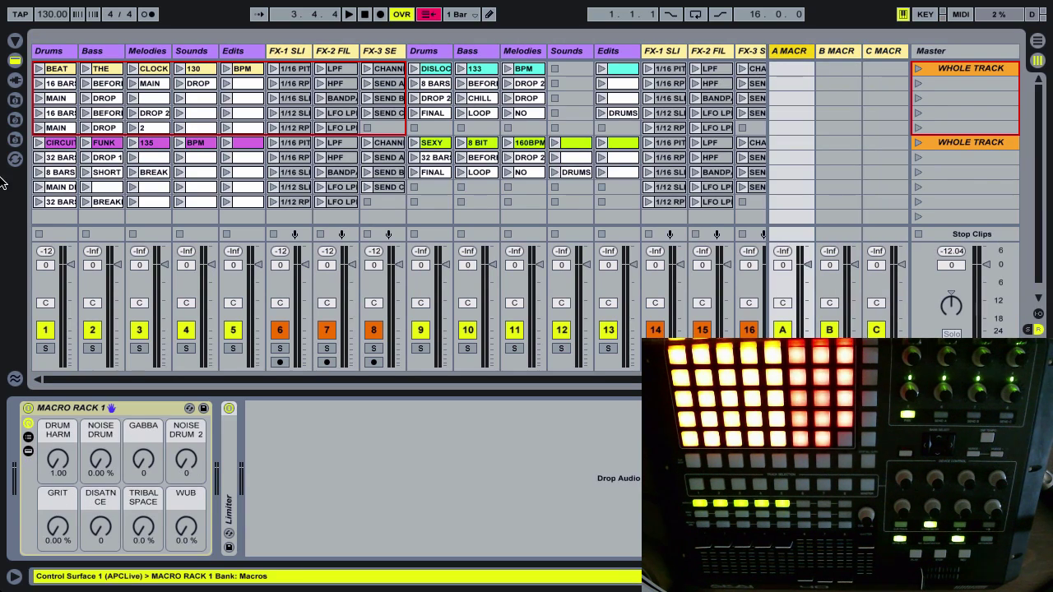
- Expand the Drum FX Rack on the first Drums track to examine its FX chain's devices, and collapse the rack again
click(57, 56)
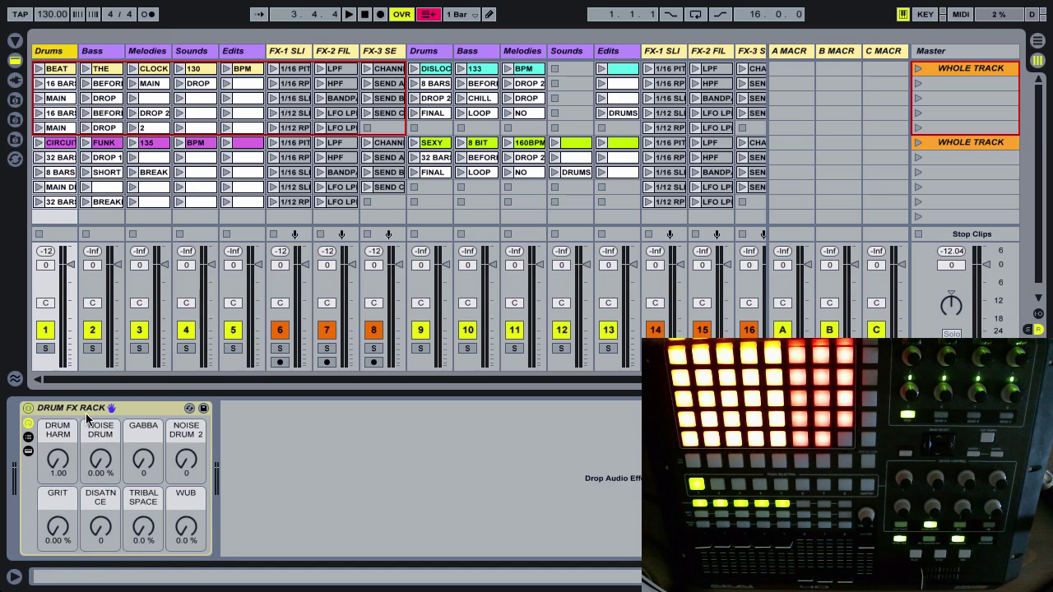
click(28, 438)
click(234, 449)
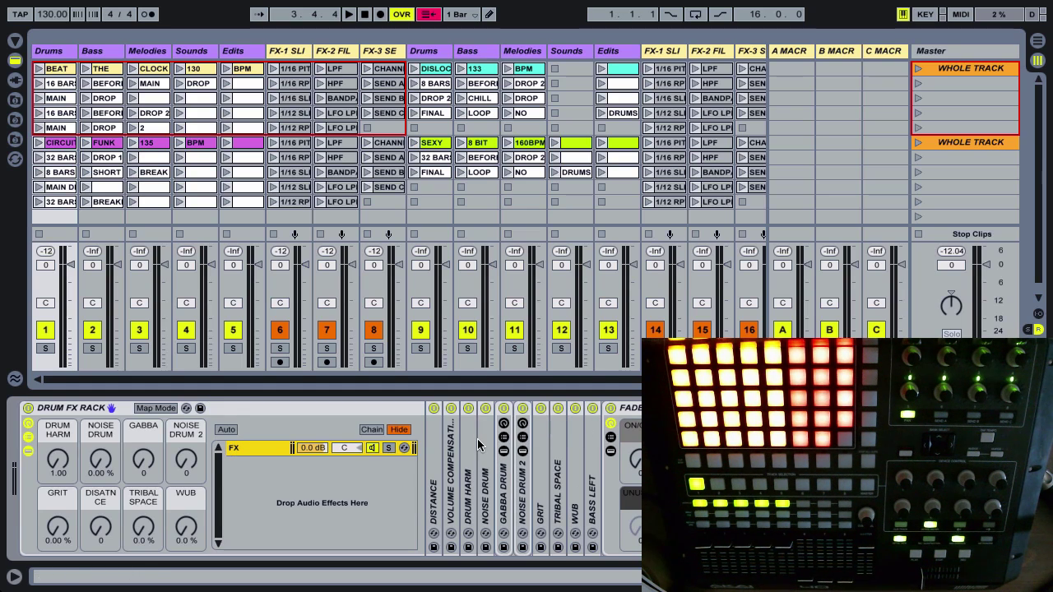
click(28, 451)
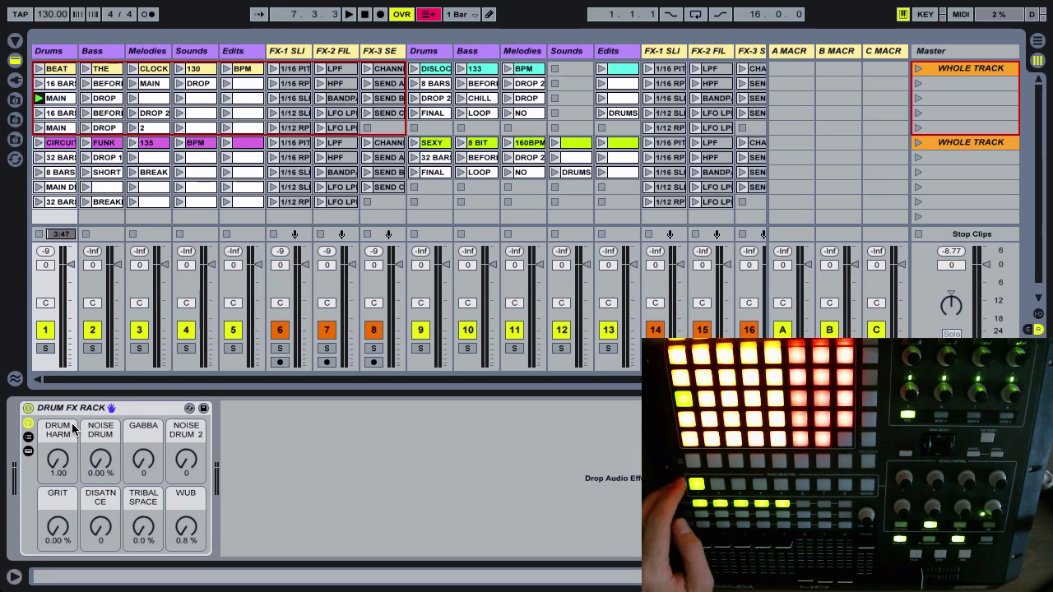
- View the effect racks on the first deck's Bass and Edits tracks, and collapse the device view
click(101, 53)
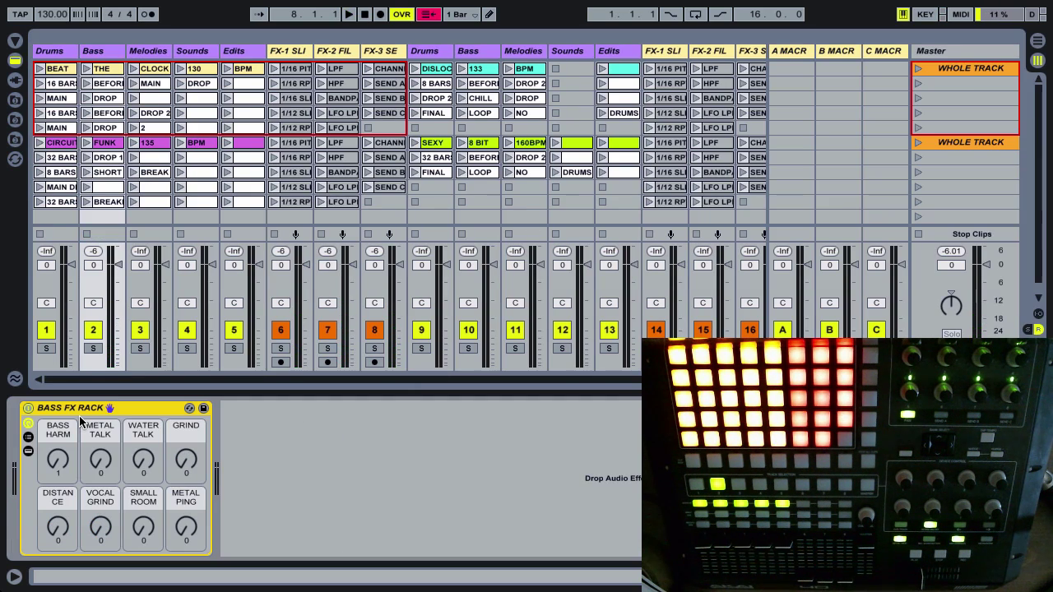
click(162, 51)
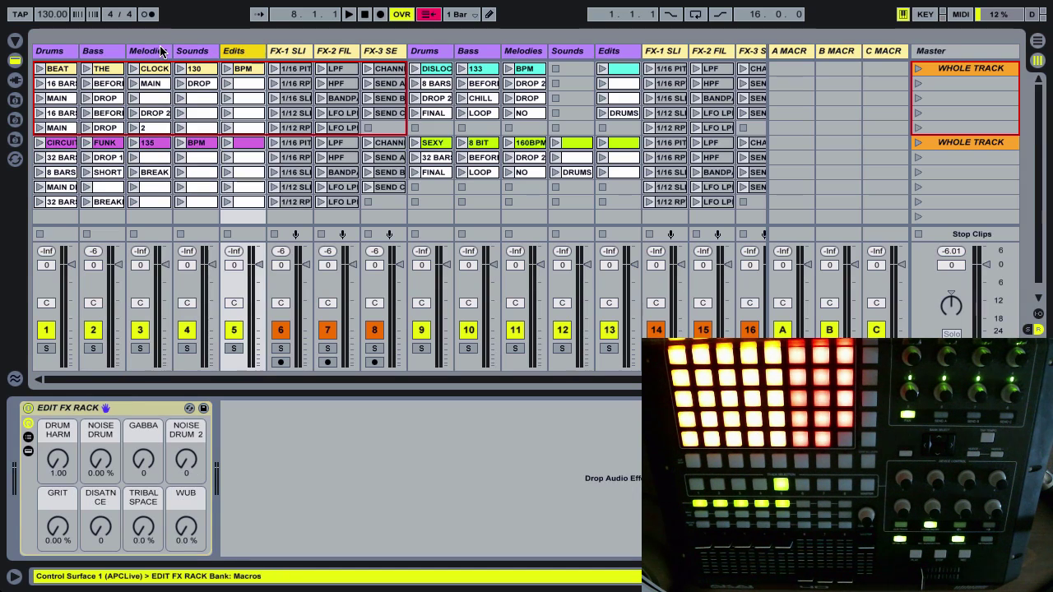
click(241, 459)
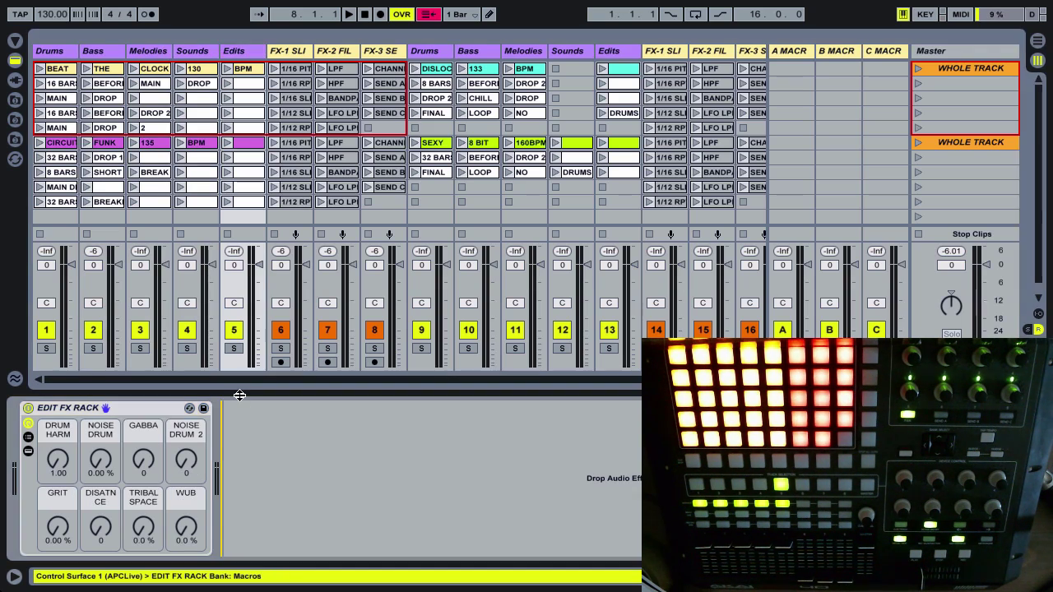
drag(239, 396, 239, 559)
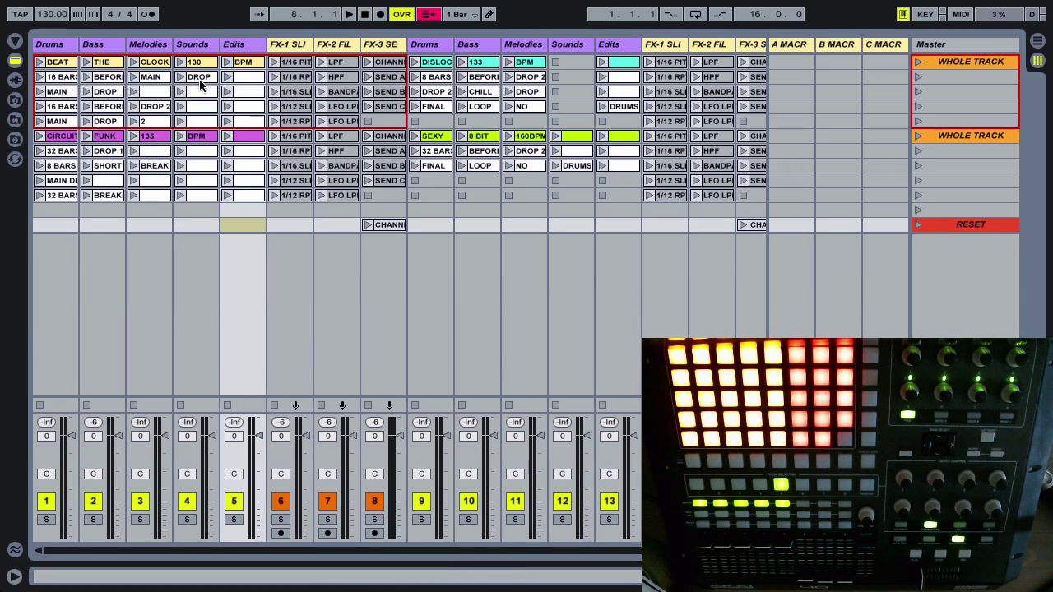
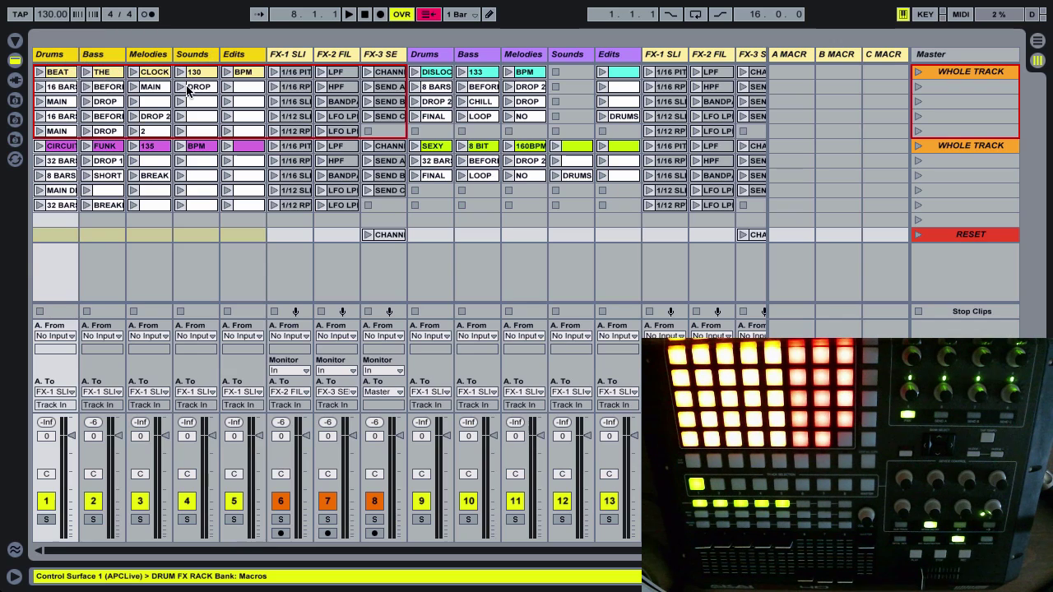
- Go through the first deck's output routing, picking FX-1 SLICERS for Drums, FX-2 FILTERS for FX-1 and FX-3 SENDS for FX-2, and hide the routing section
click(63, 393)
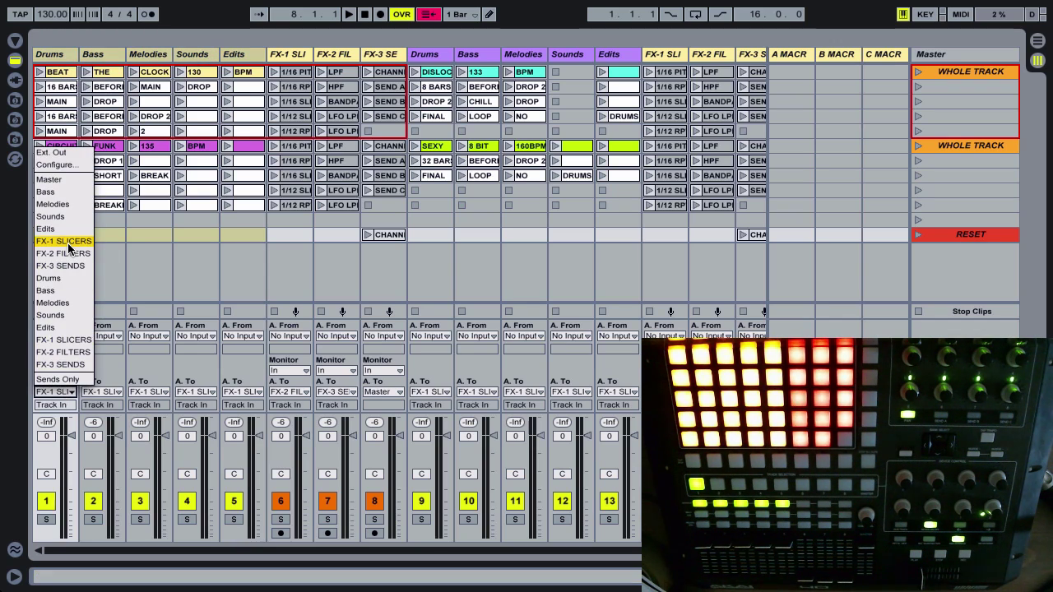
click(68, 243)
click(293, 391)
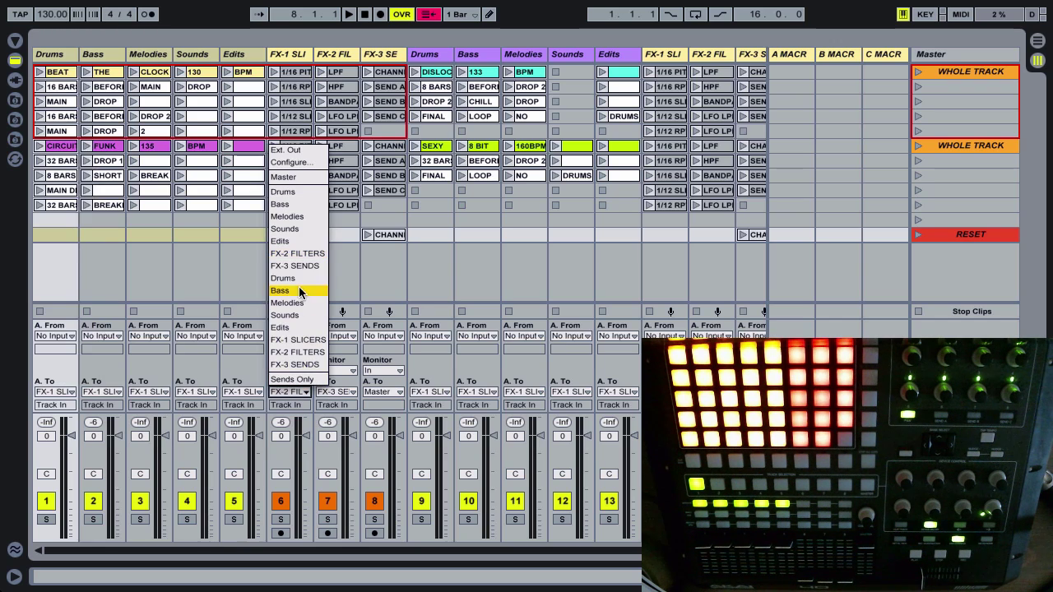
click(300, 255)
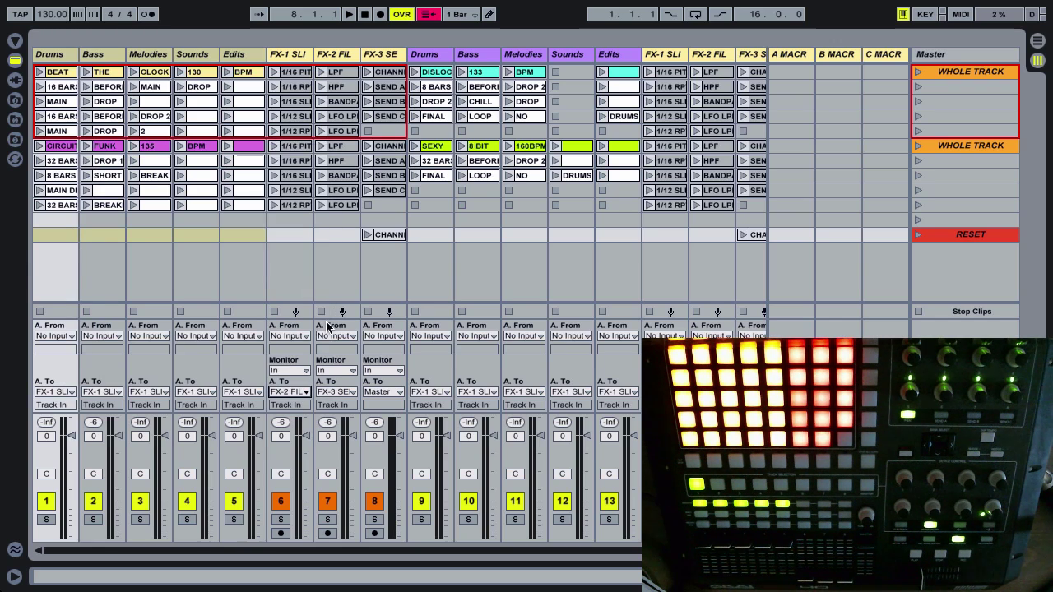
click(343, 393)
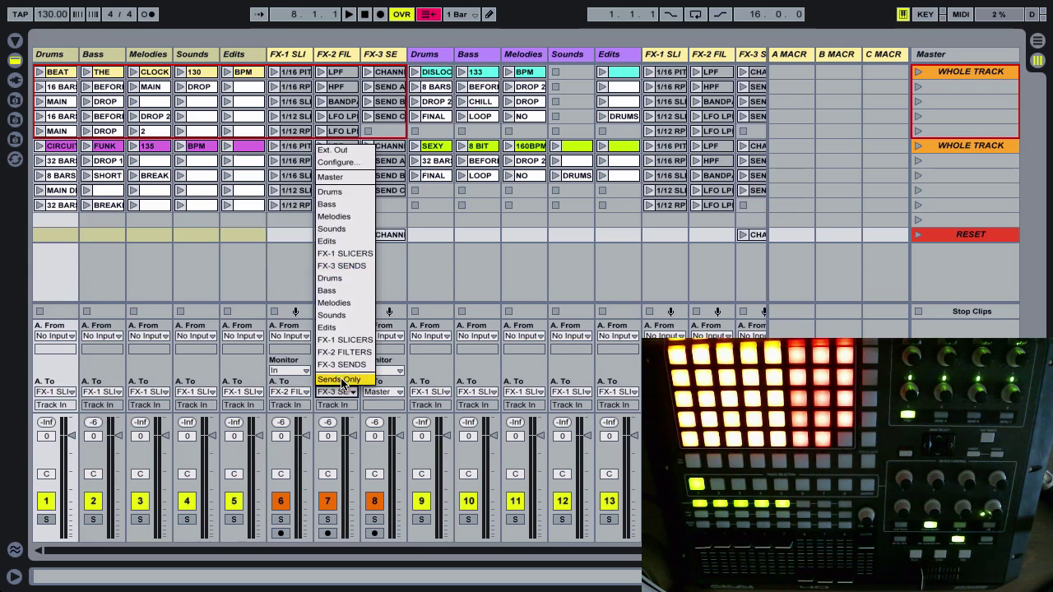
click(342, 267)
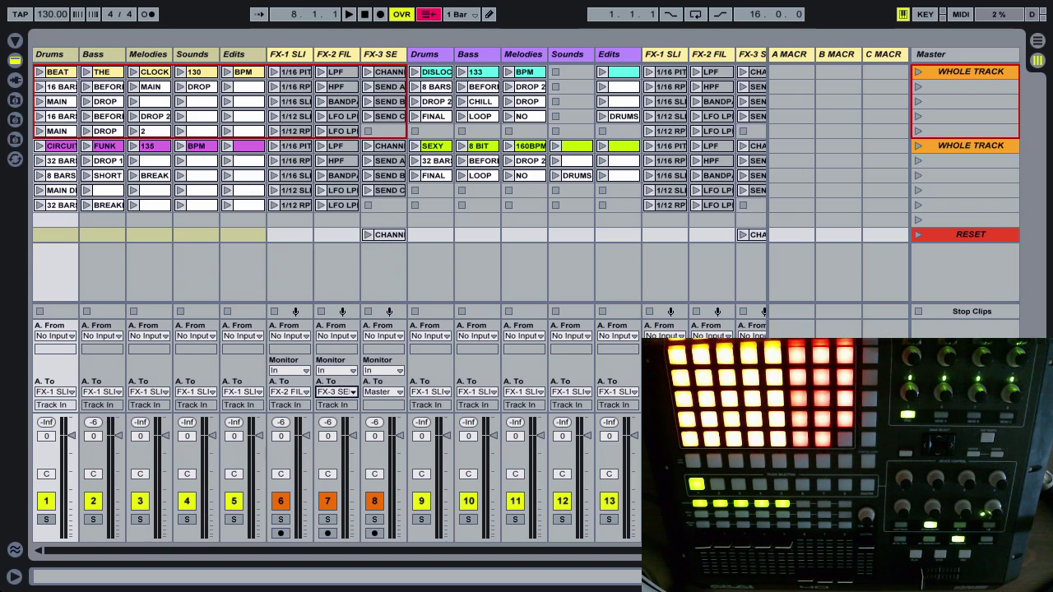
key(ctrl+alt+i)
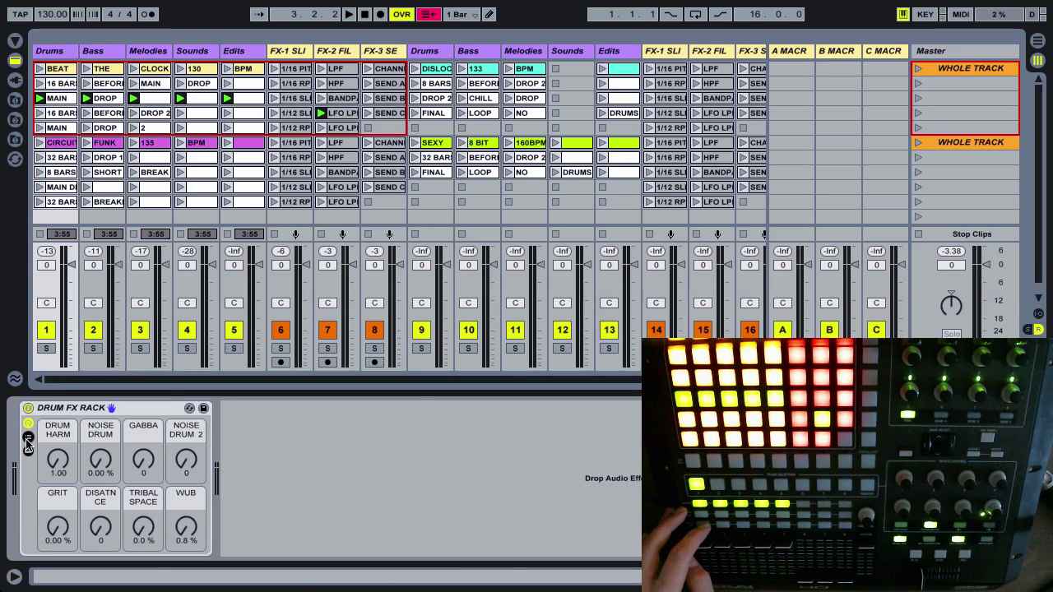
- Show the devices inside the FX chain of the first Drums track's Drum FX Rack, fold them again and hide the device view
click(28, 436)
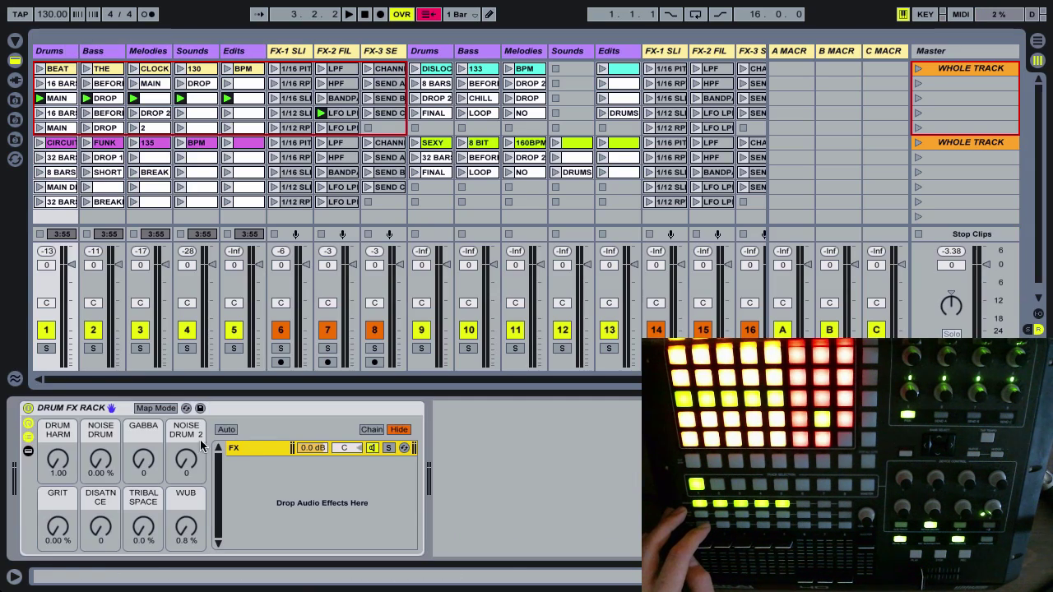
click(277, 451)
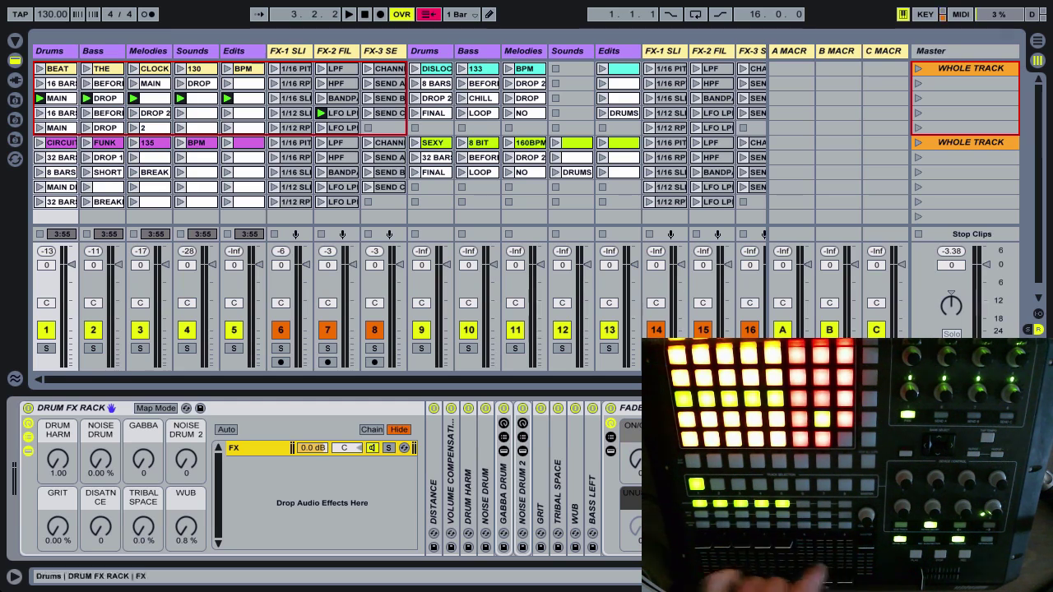
click(29, 436)
click(29, 451)
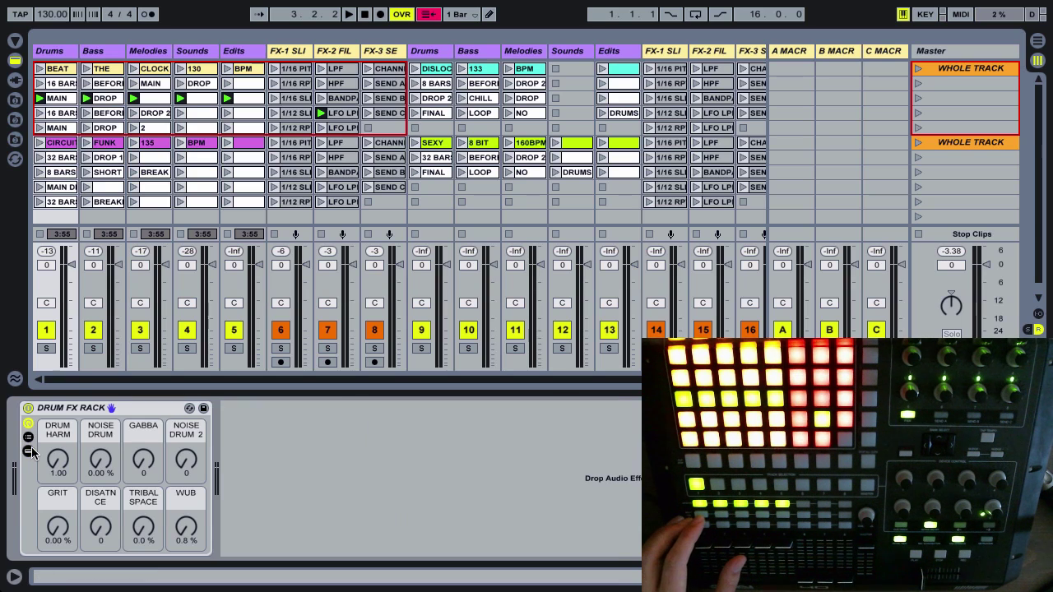
double_click(75, 392)
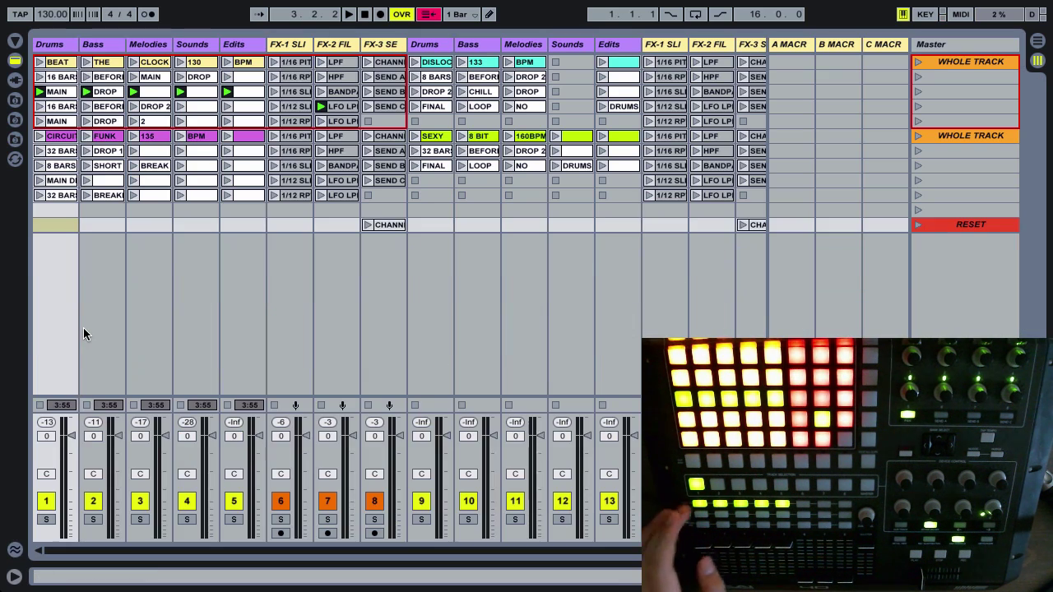
key(ctrl+alt+l)
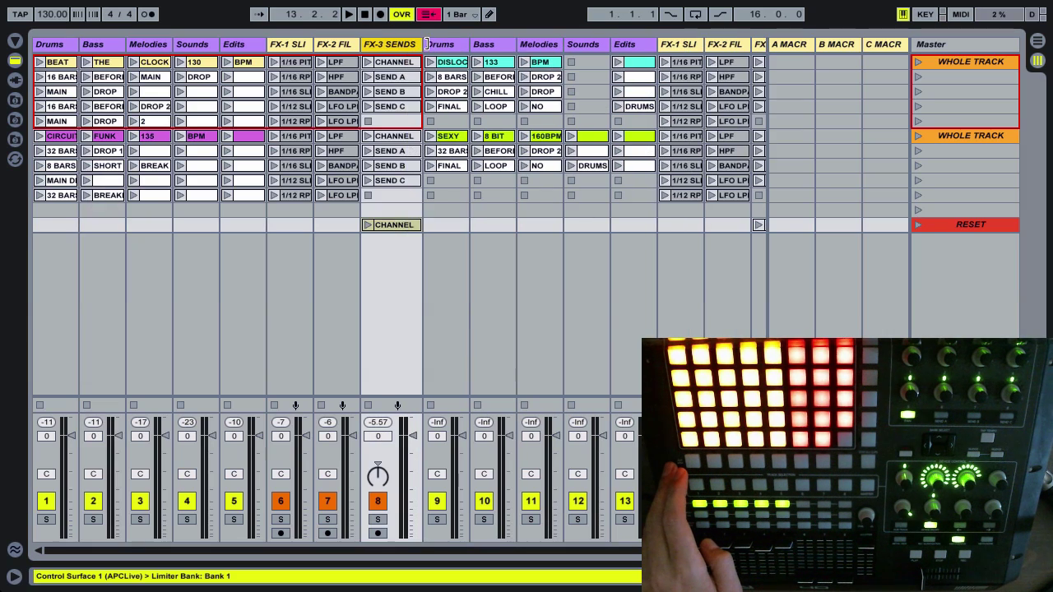
- Select the first CHANNEL clip on the first deck's FX-3 SENDS track and launch the RESET scene
click(416, 68)
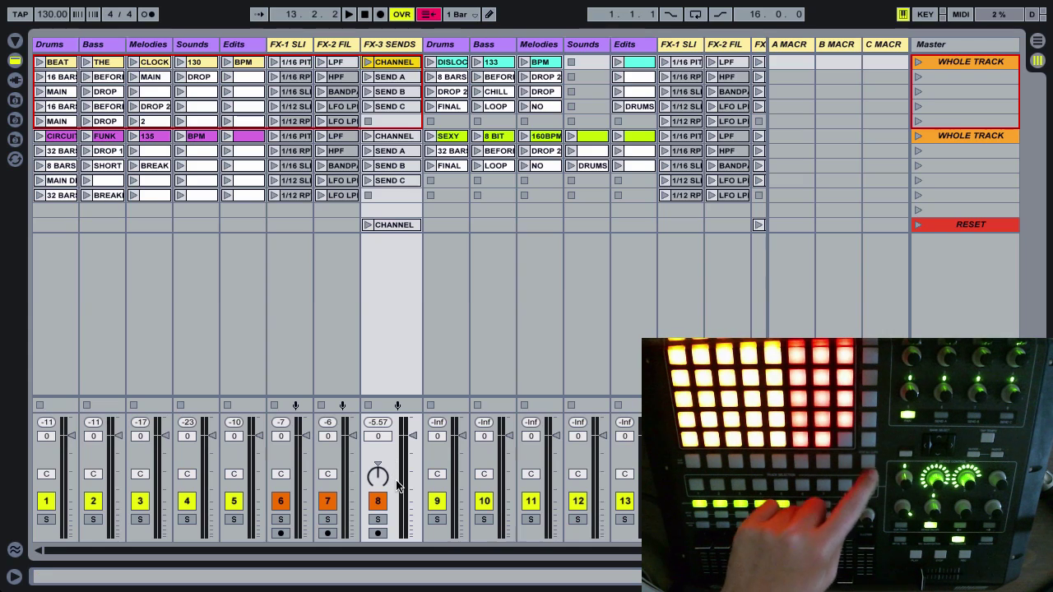
click(950, 226)
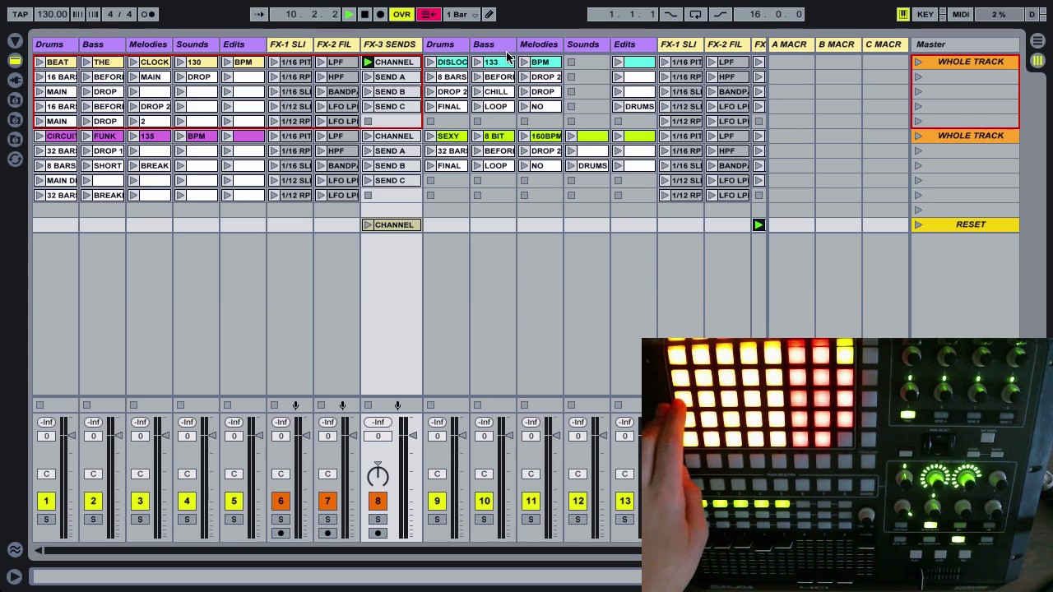
- Compare the macro racks on returns A and B with the SEND B clip's FX-3 SENDS track, ending on return A
click(802, 48)
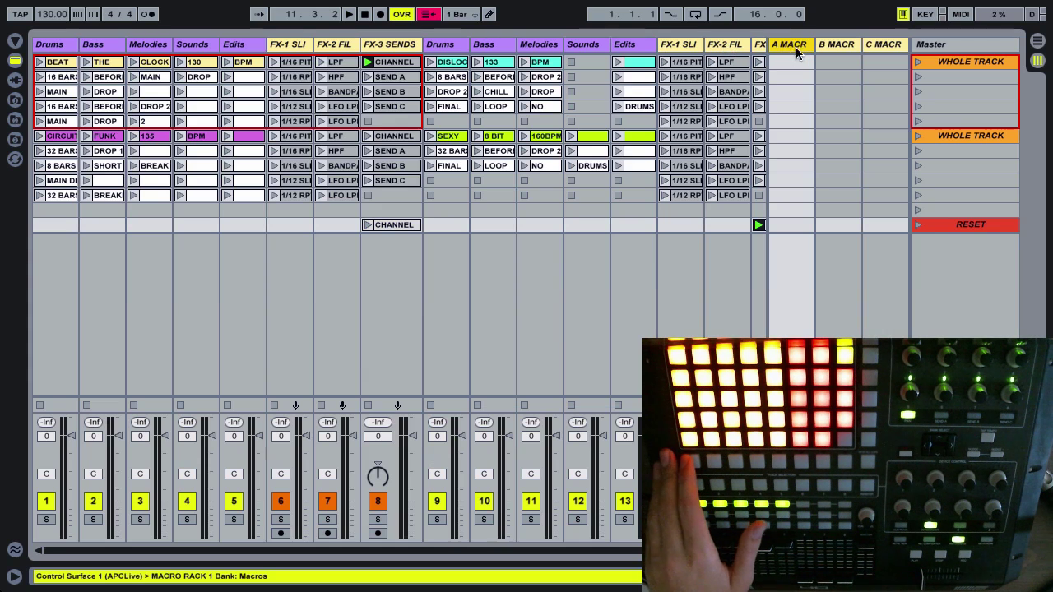
double_click(797, 46)
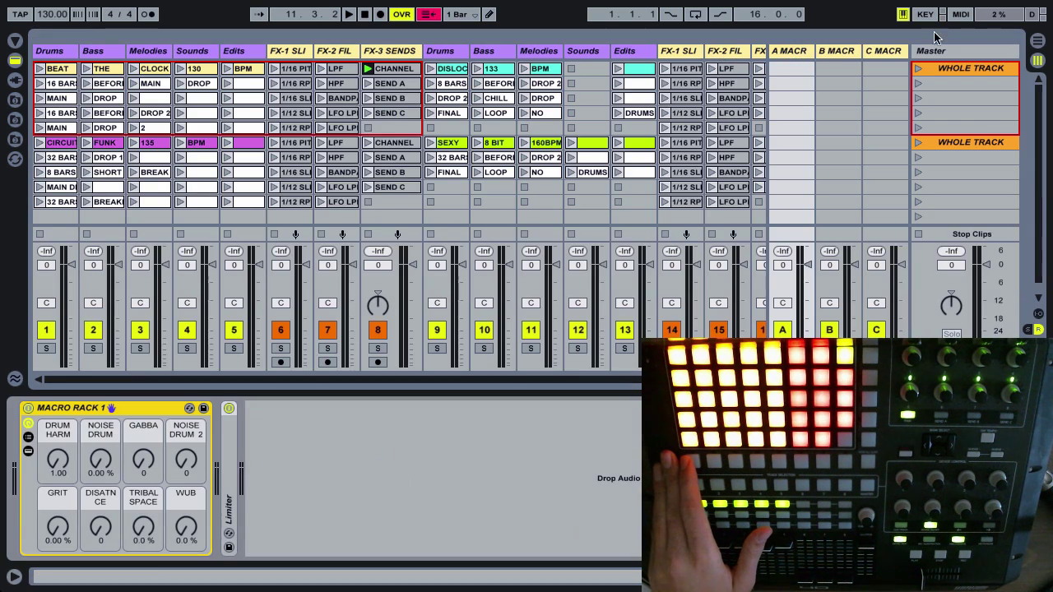
click(399, 100)
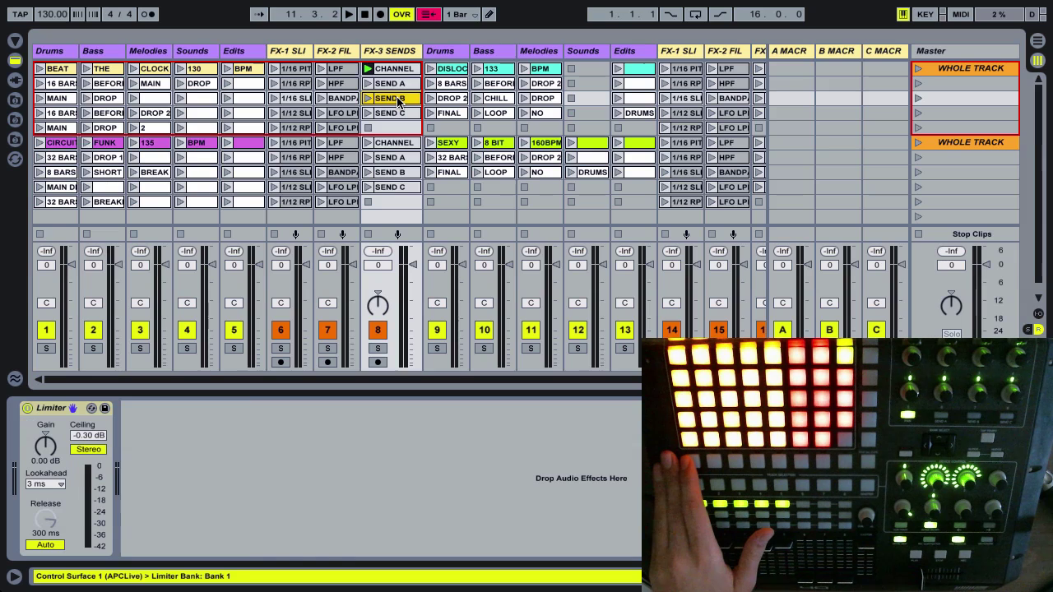
click(832, 52)
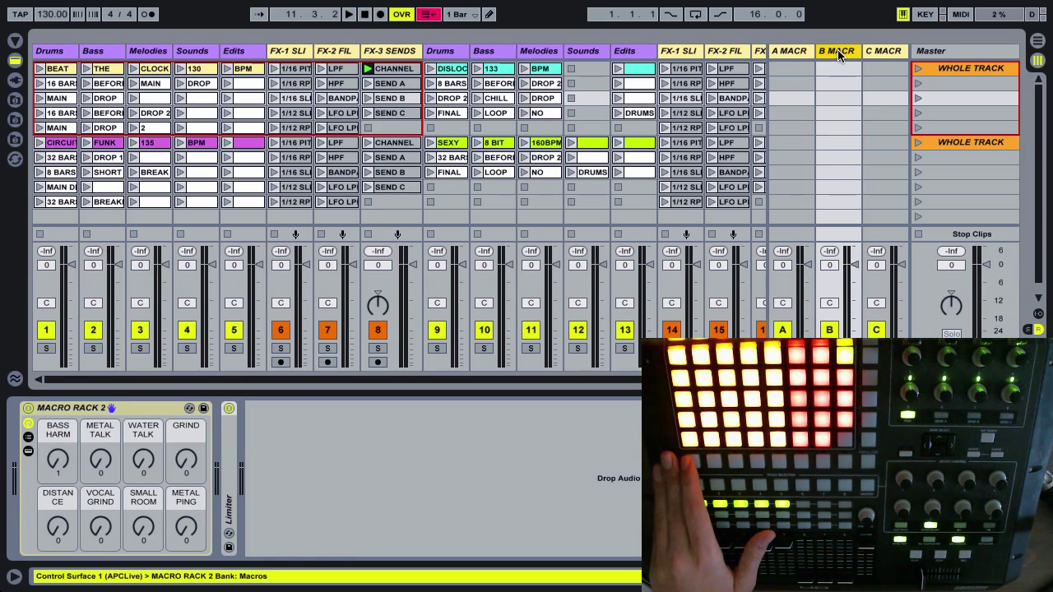
key(super+alt+l)
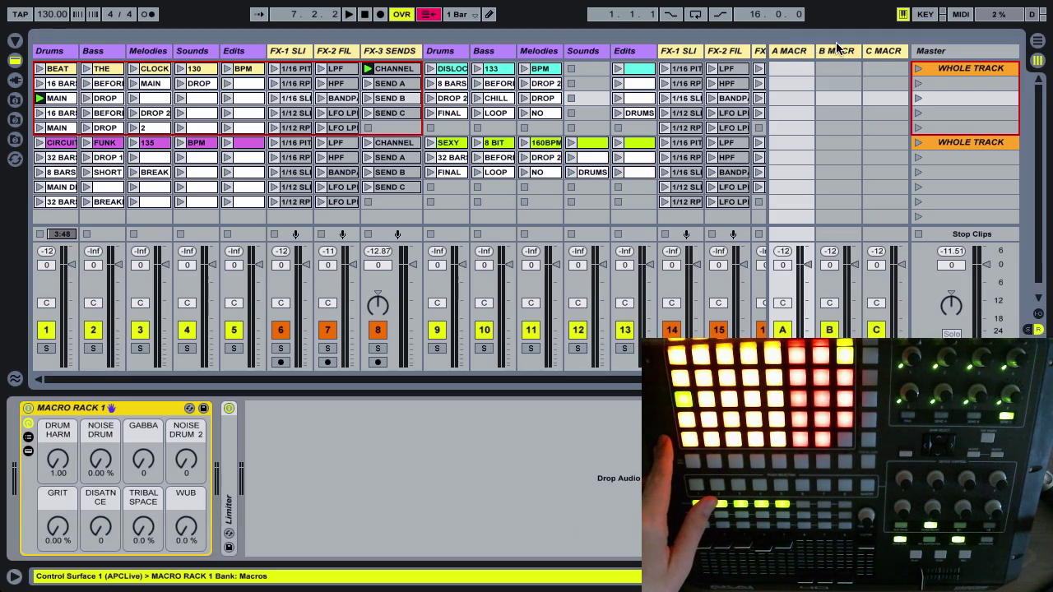
click(808, 52)
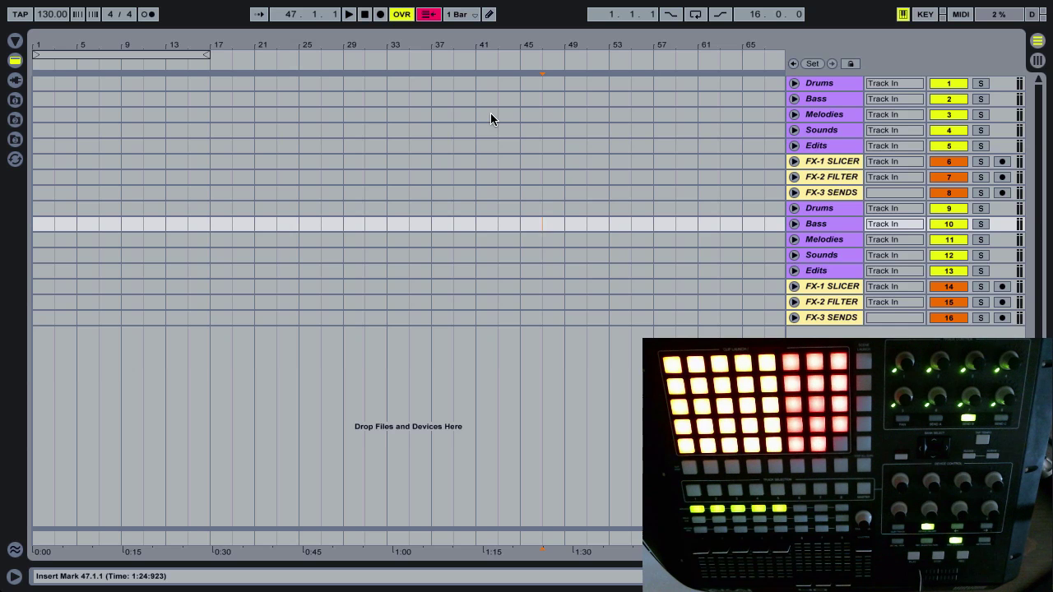
- Place the insert marker at bar 29 on the second deck's Drums track, view the Session clip grid and return to the Arrangement
click(351, 209)
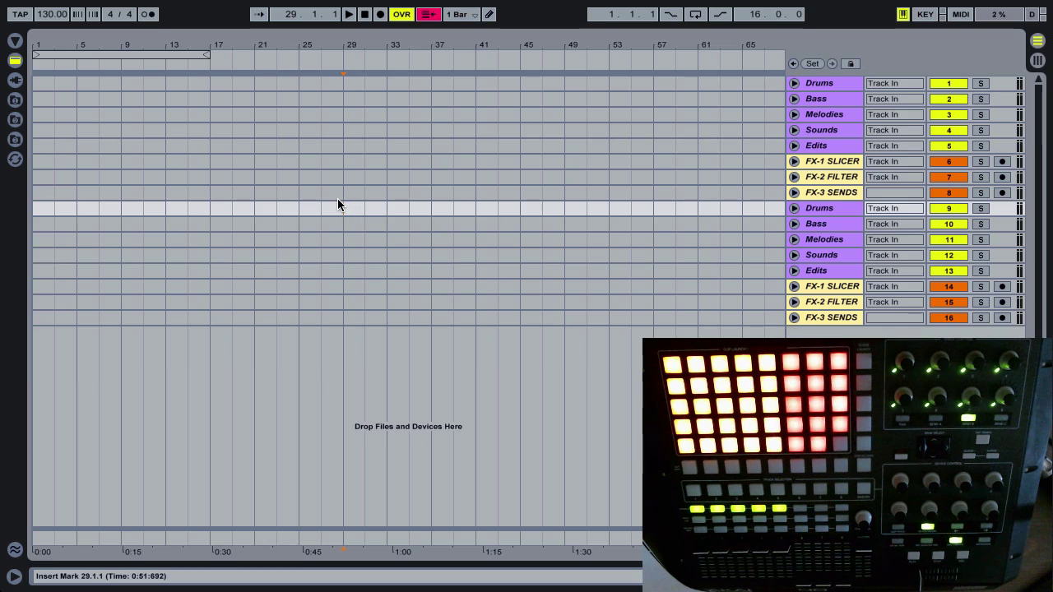
key(Tab)
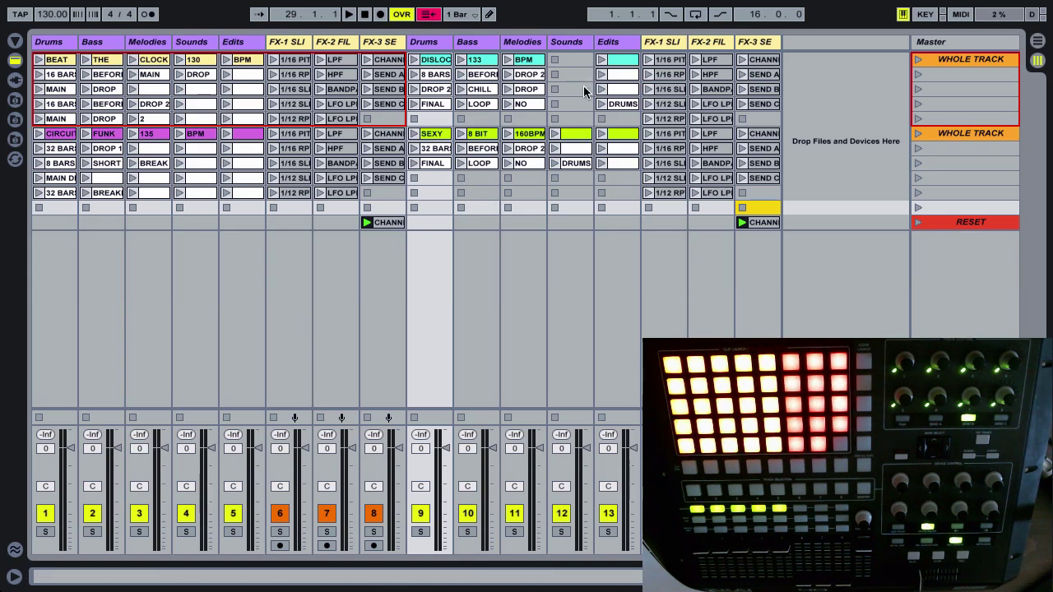
key(Tab)
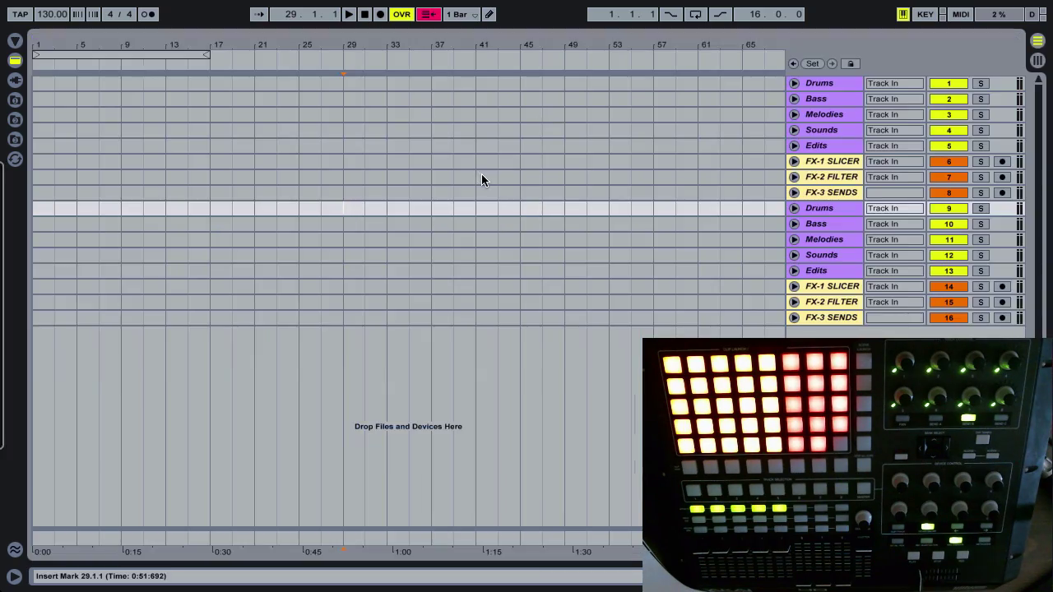
- Switch to Finder and import all five WAV stems from the Yeasty 140 folder onto the second deck's tracks at bar 53
key(F3)
click(198, 194)
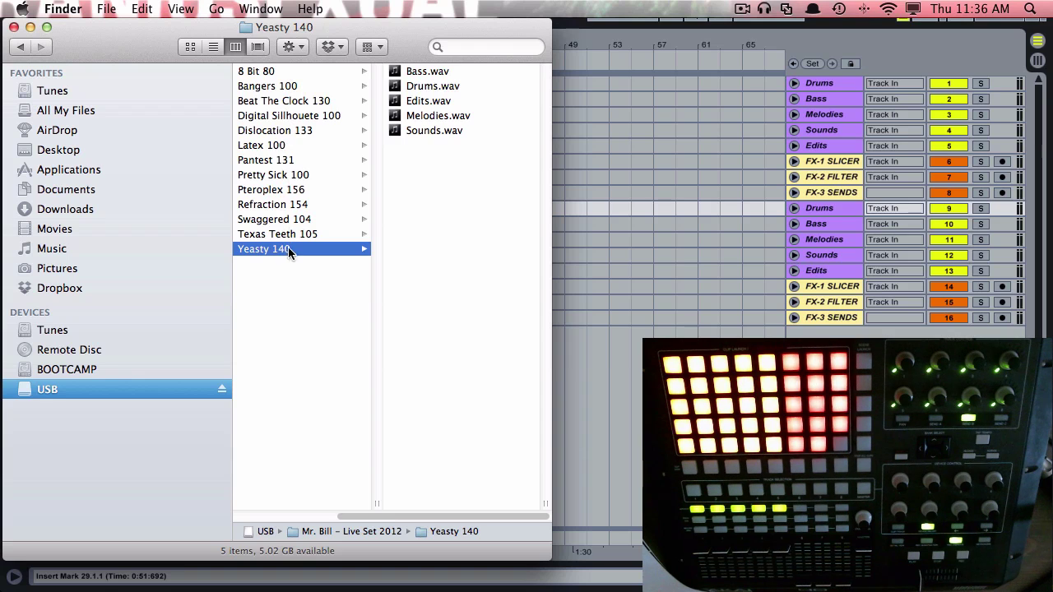
click(443, 130)
shift+click(256, 75)
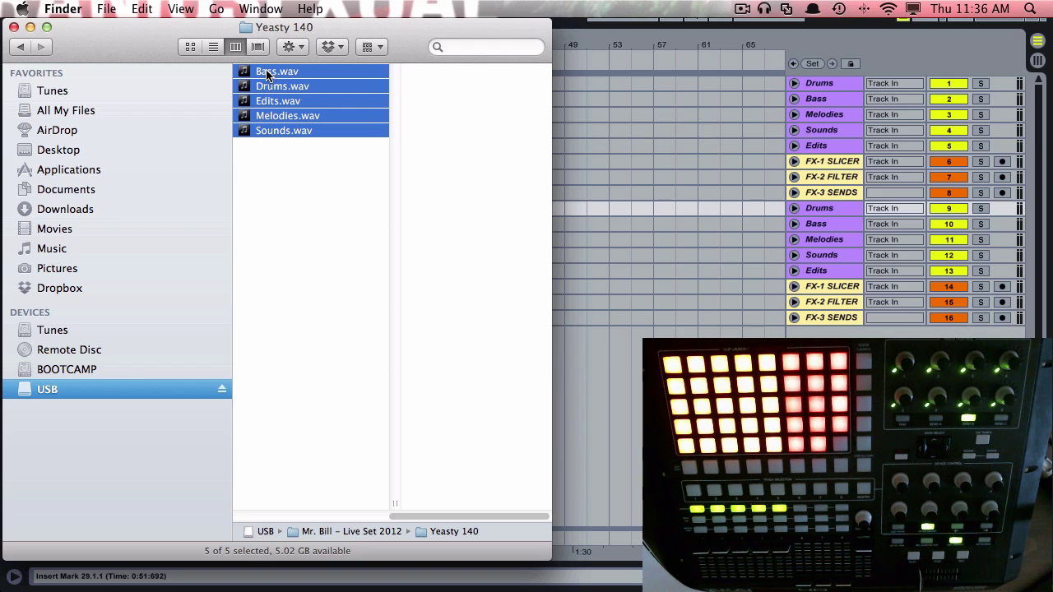
drag(266, 74, 612, 211)
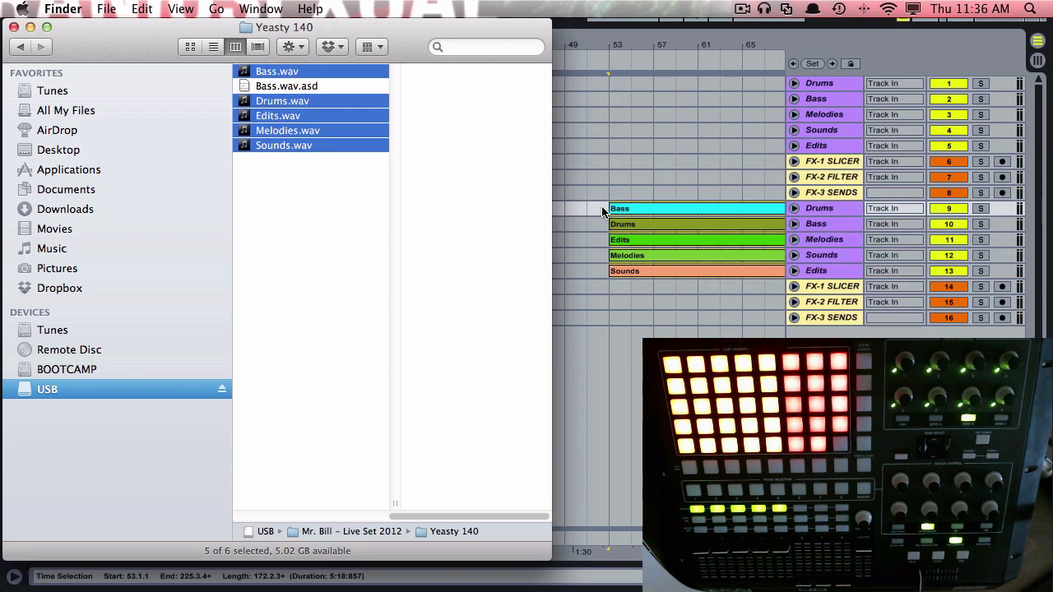
- Rearrange the imported clips on the second deck so Drums, Bass, Melodies, Sounds and Edits each sit on the track of the same name
click(603, 211)
click(600, 225)
click(627, 211)
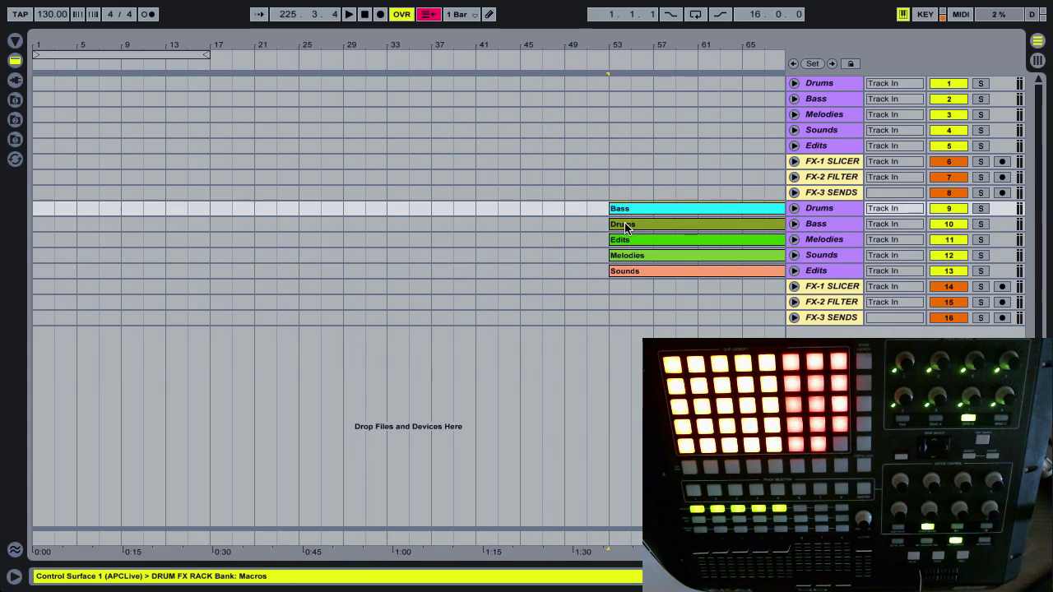
click(629, 240)
click(635, 224)
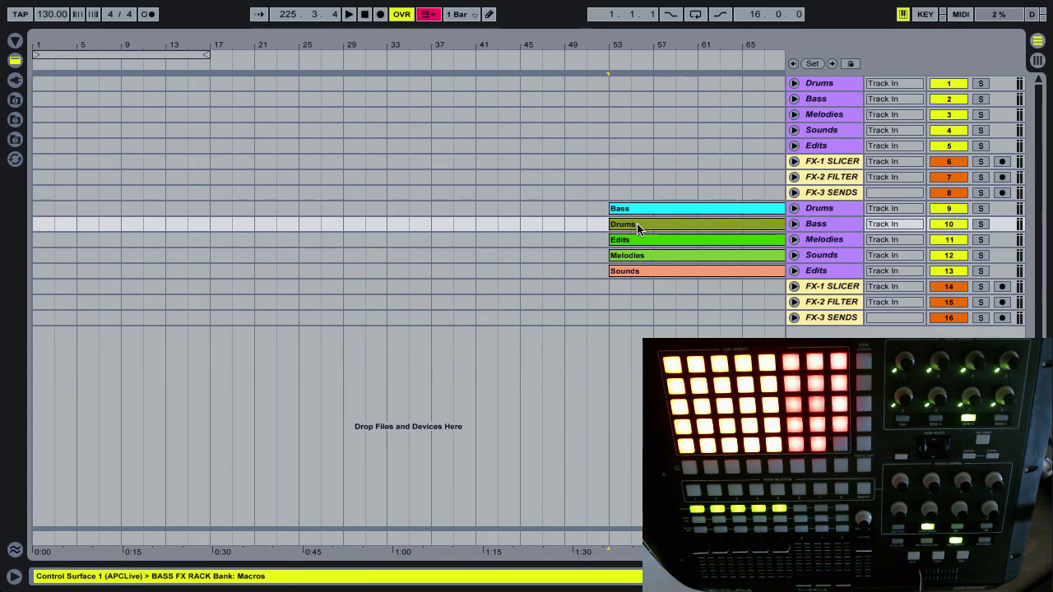
drag(668, 225, 721, 238)
click(656, 255)
click(817, 214)
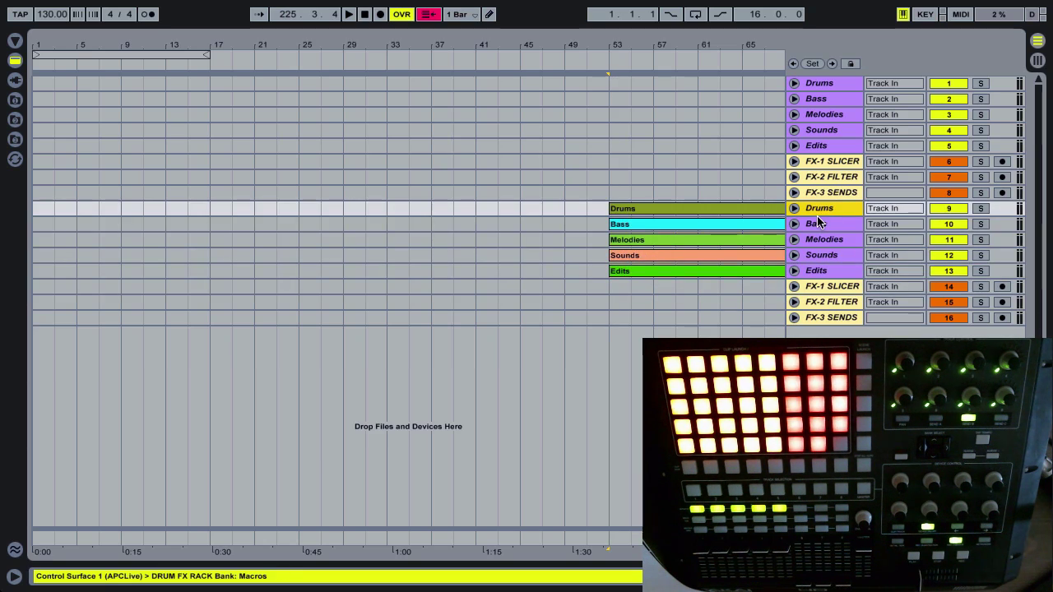
click(817, 227)
click(751, 241)
click(716, 255)
click(664, 273)
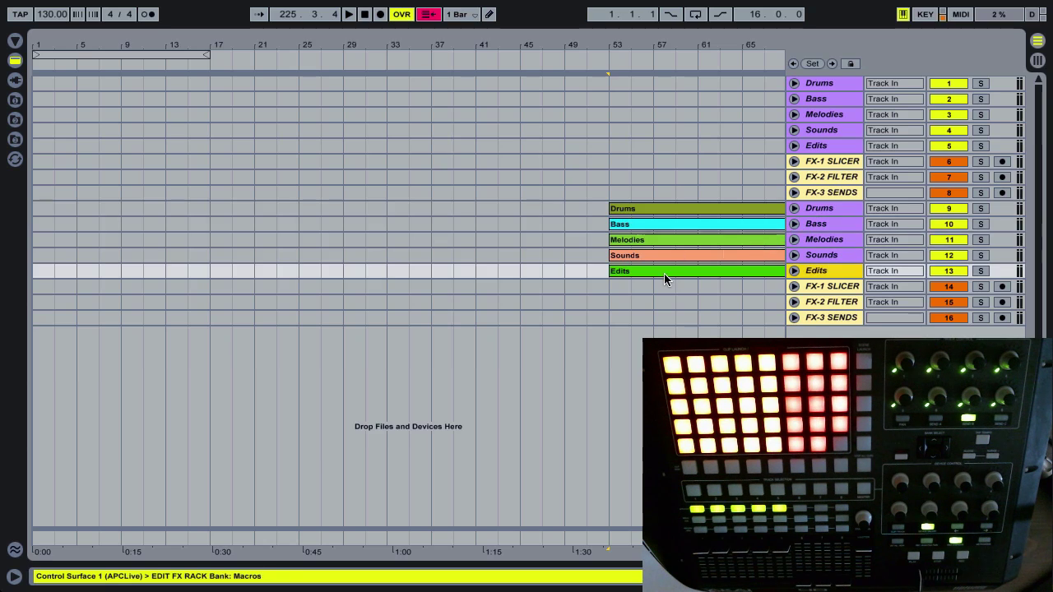
- Recolour all five stem clips on the second deck white
click(667, 208)
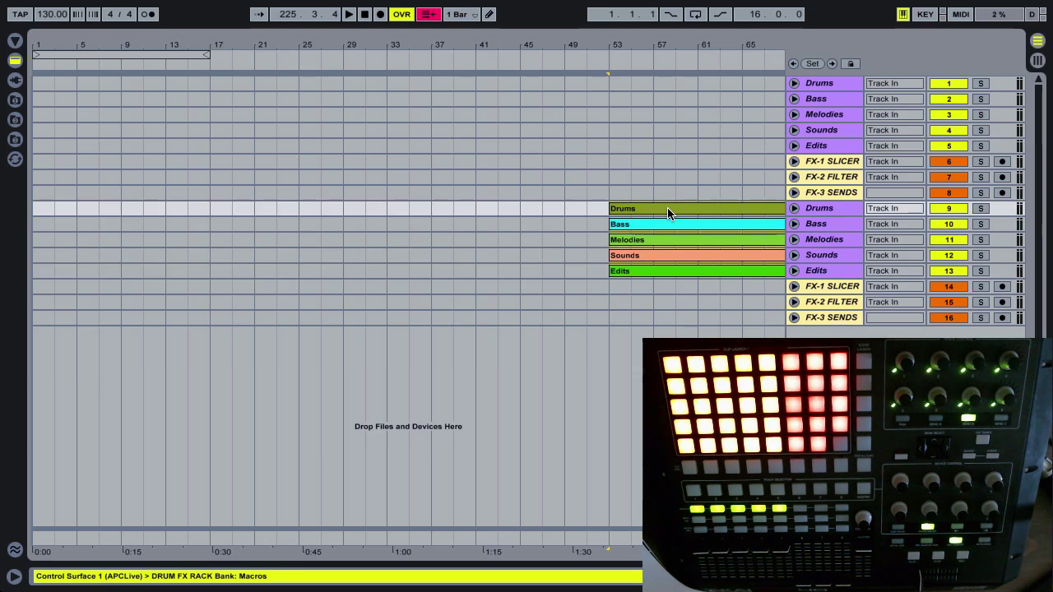
right_click(667, 209)
key(Escape)
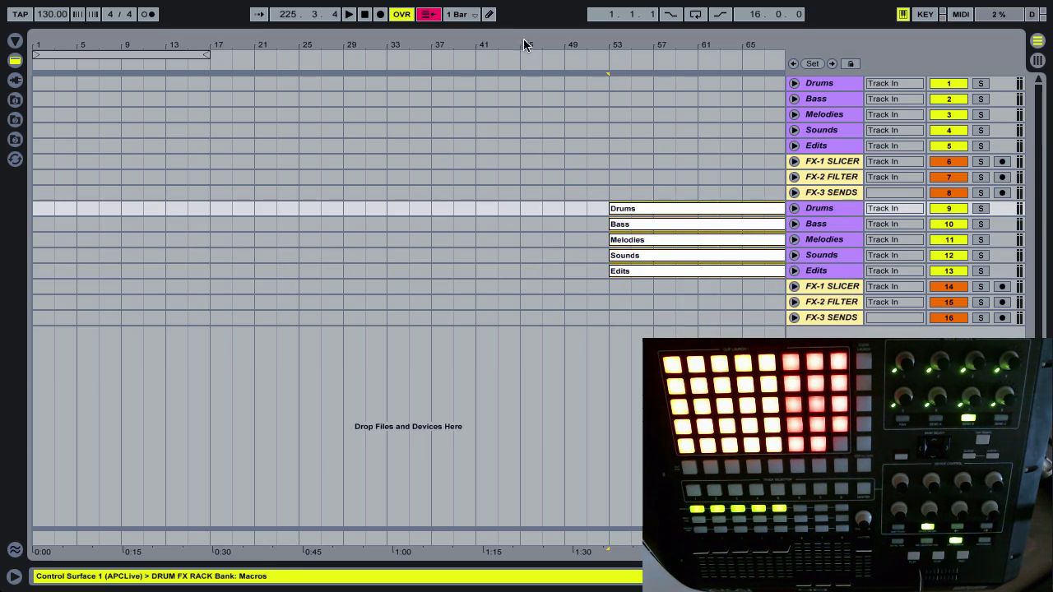
- Move all five stem clips together from the second deck to the matching first-deck tracks, starting at bar 49
key(minus)
key(minus)
key(minus)
click(818, 210)
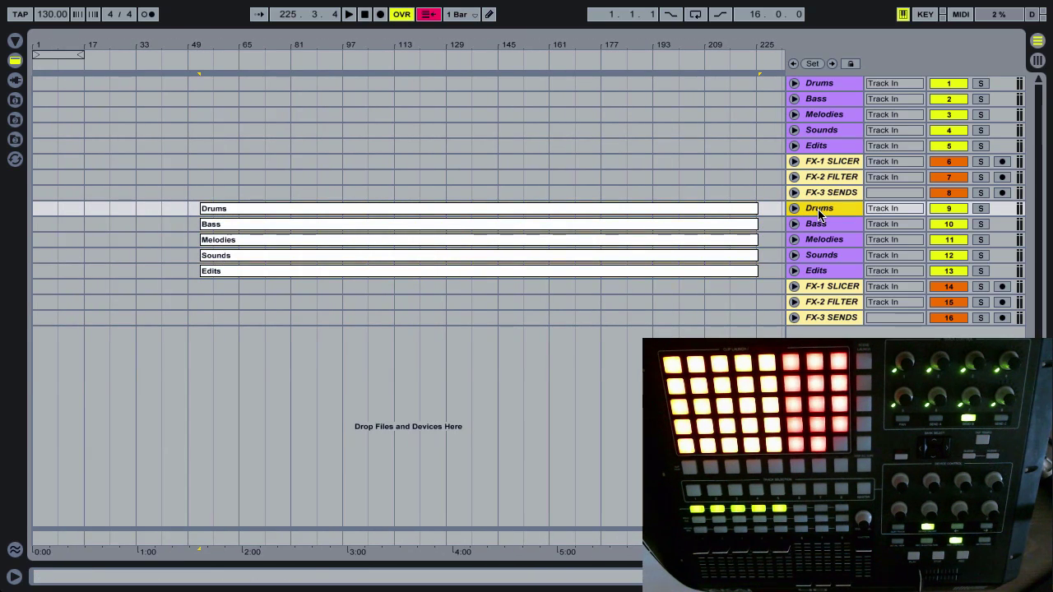
key(ctrl+a)
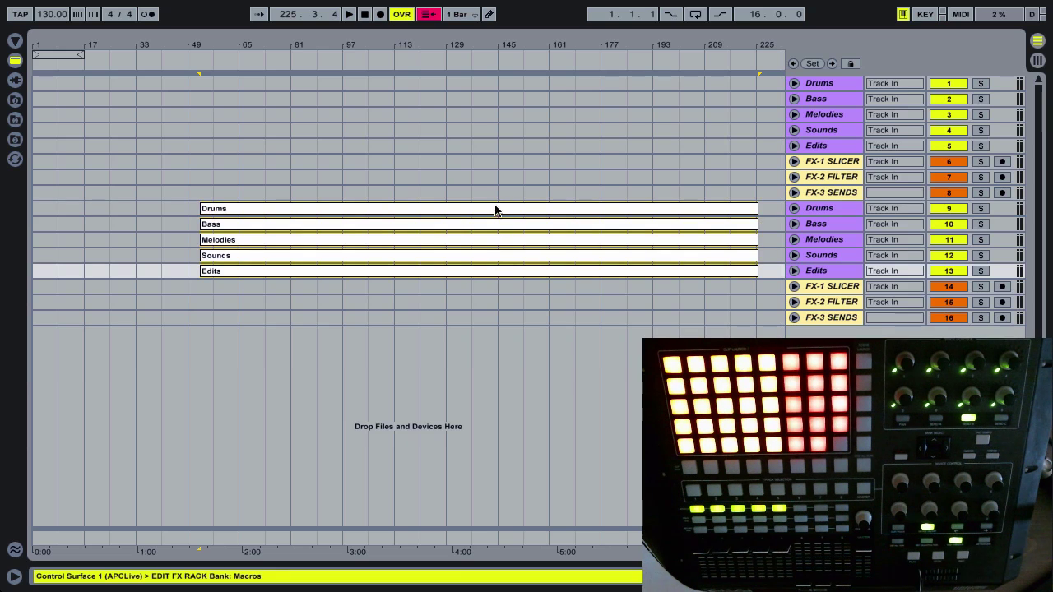
drag(495, 210, 481, 92)
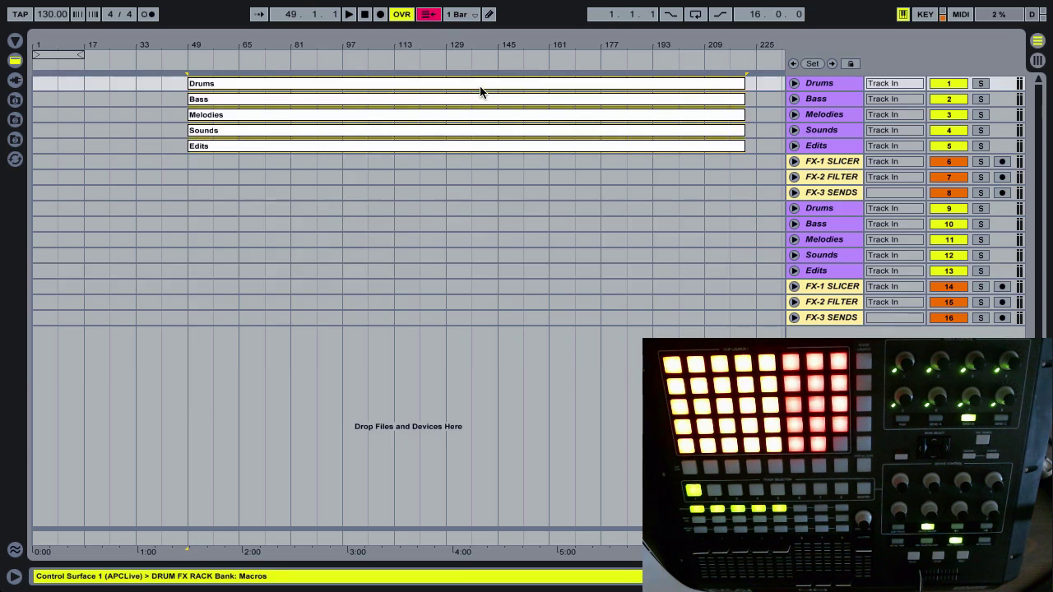
- Unfold the tracks to show the stem waveforms and place the insert mark at bar 49 on the first deck's Drums track
key(Tab)
key(ctrl+alt+f)
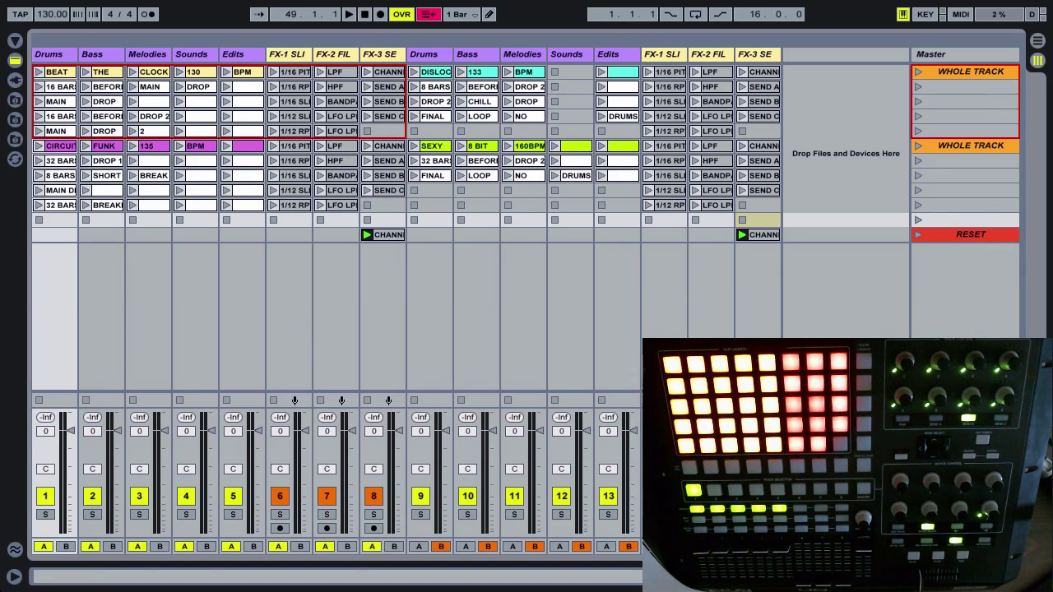
key(Tab)
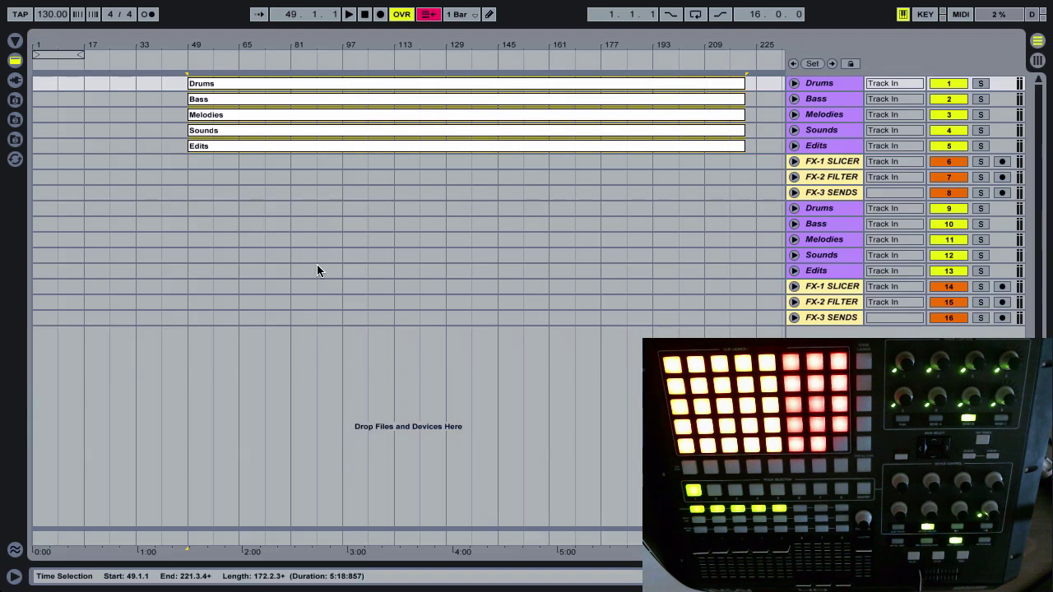
alt+click(794, 145)
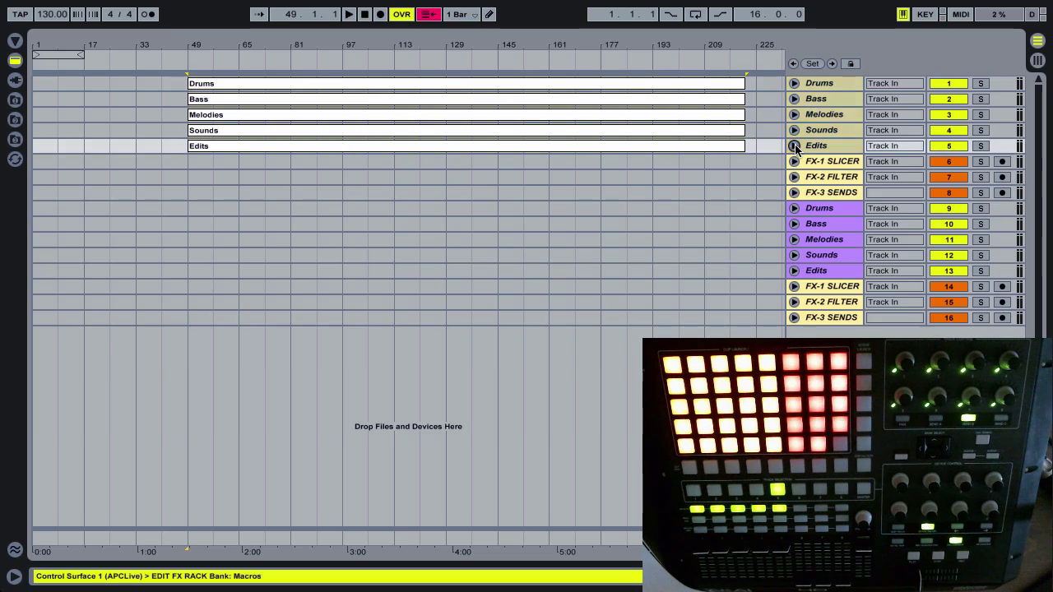
drag(196, 46, 196, 132)
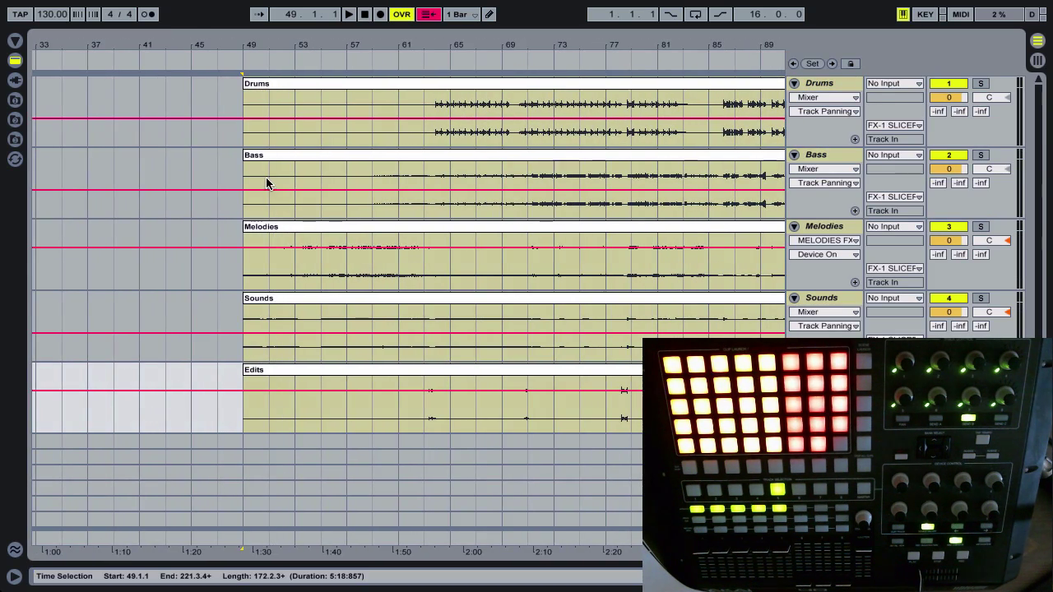
click(245, 151)
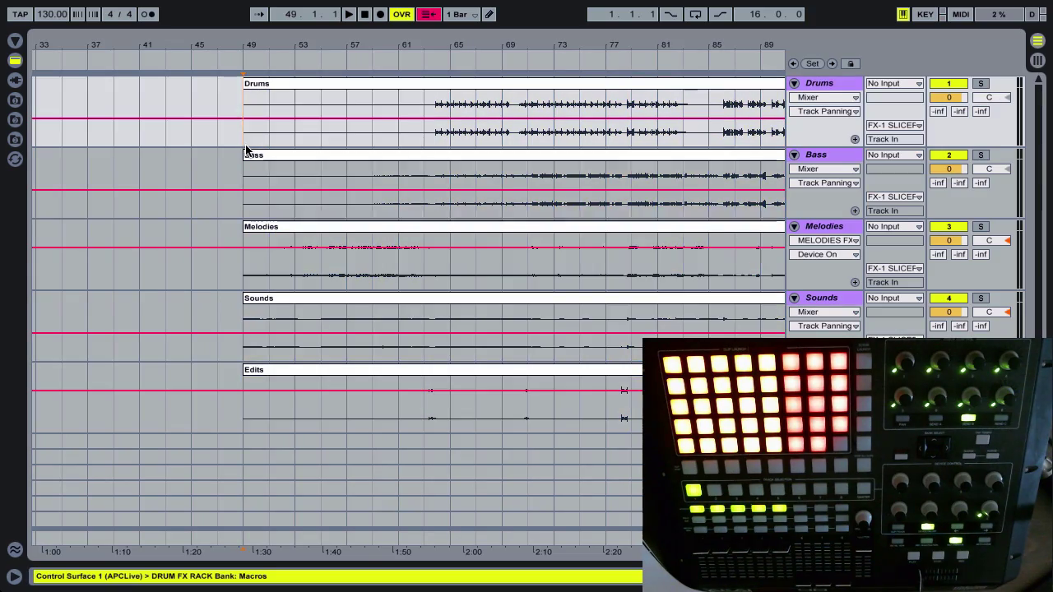
- Check the song's tempo in its Finder folder name, return to Ableton Live and set the project tempo to 140 BPM
key(F3)
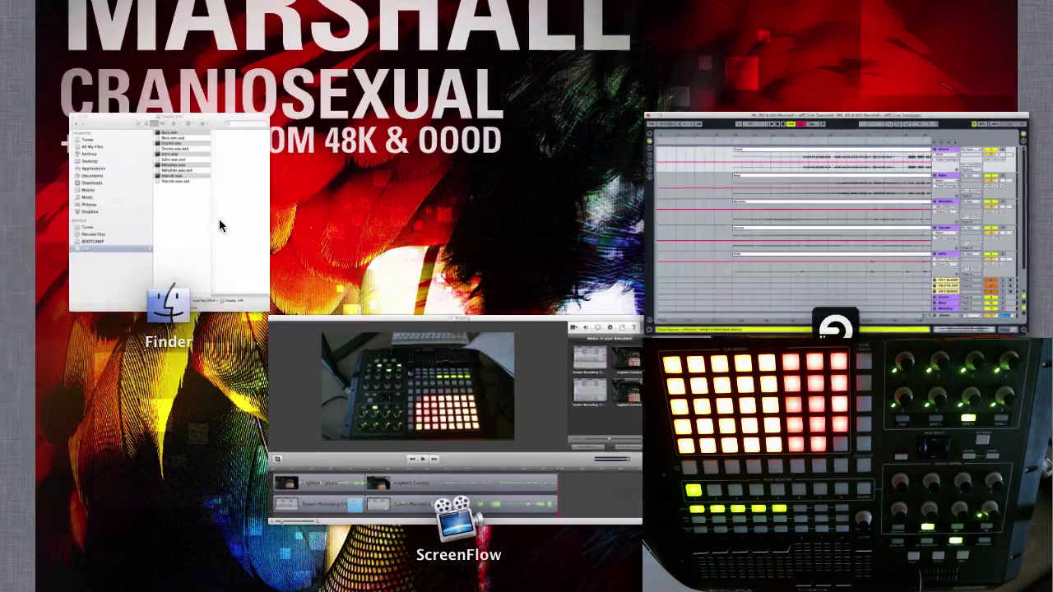
click(218, 219)
scroll(410, 514, left, 5)
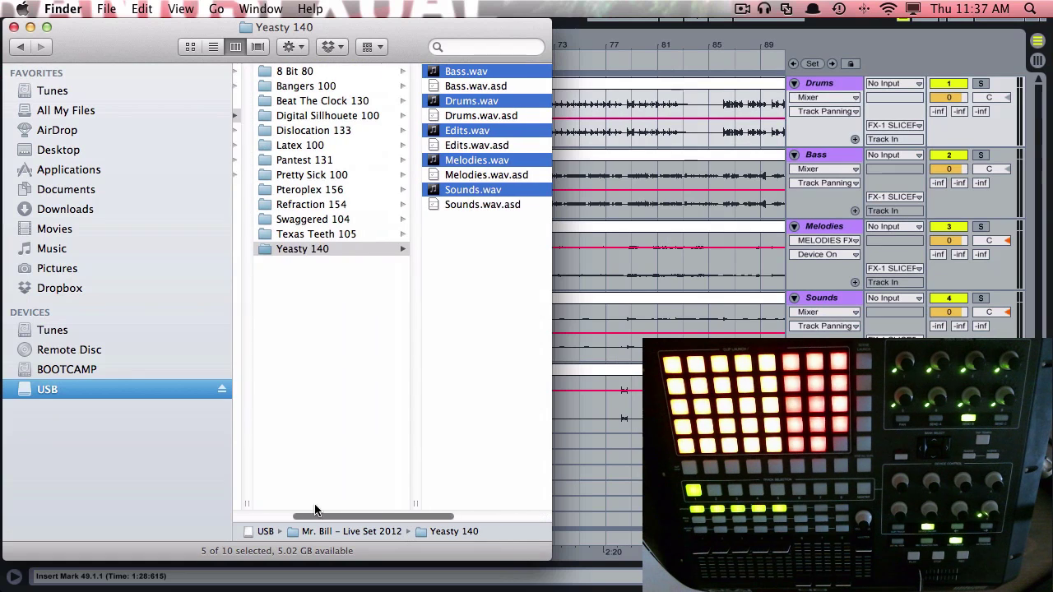
drag(551, 183, 541, 154)
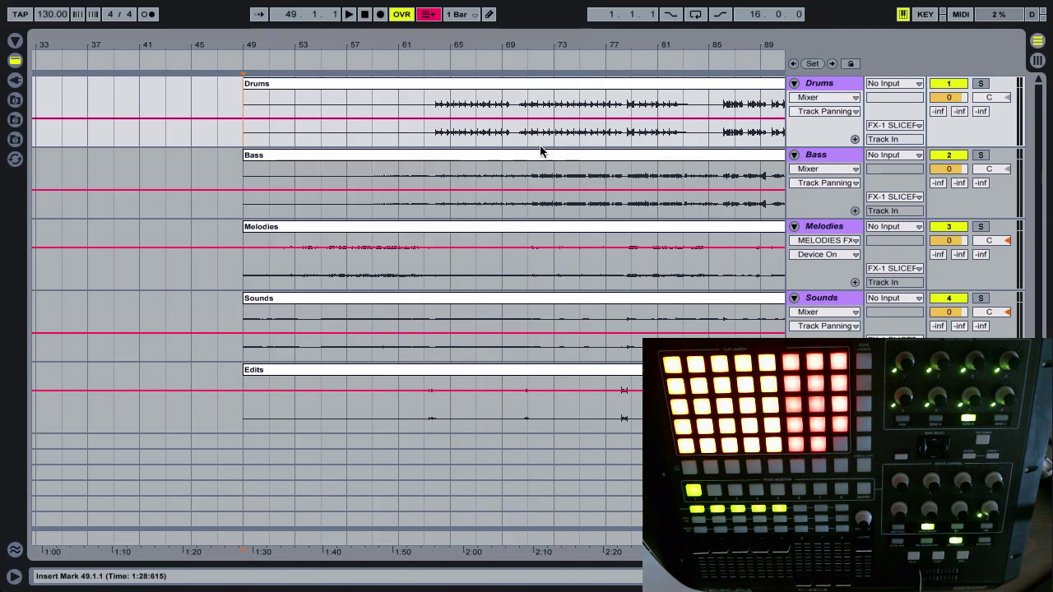
click(55, 20)
text(140)
key(Return)
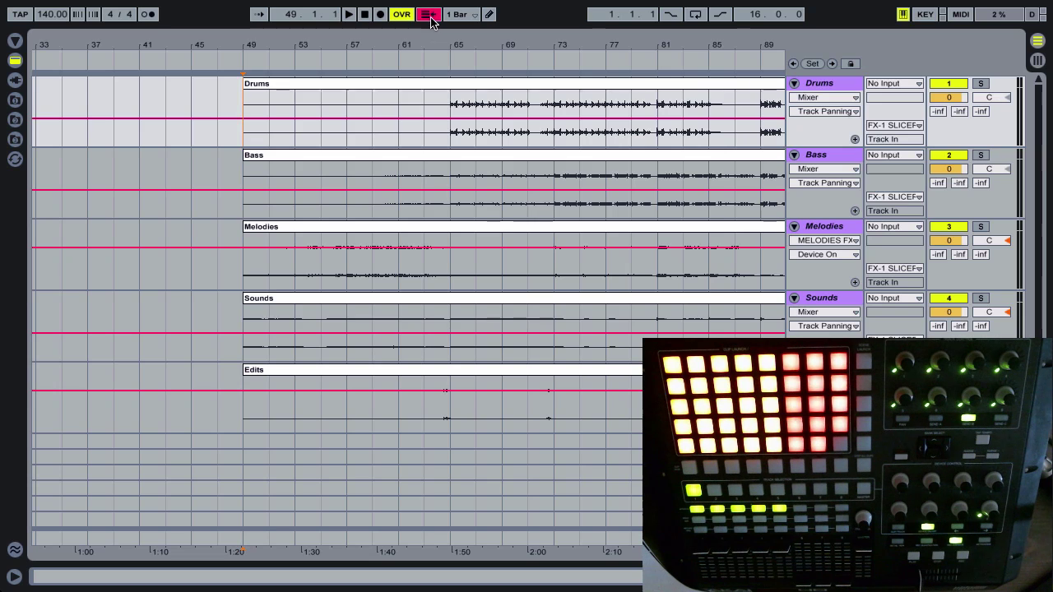
- Return playback to the arrangement, turn on the metronome and audition the stems from bar 49
click(430, 19)
key(space)
key(space)
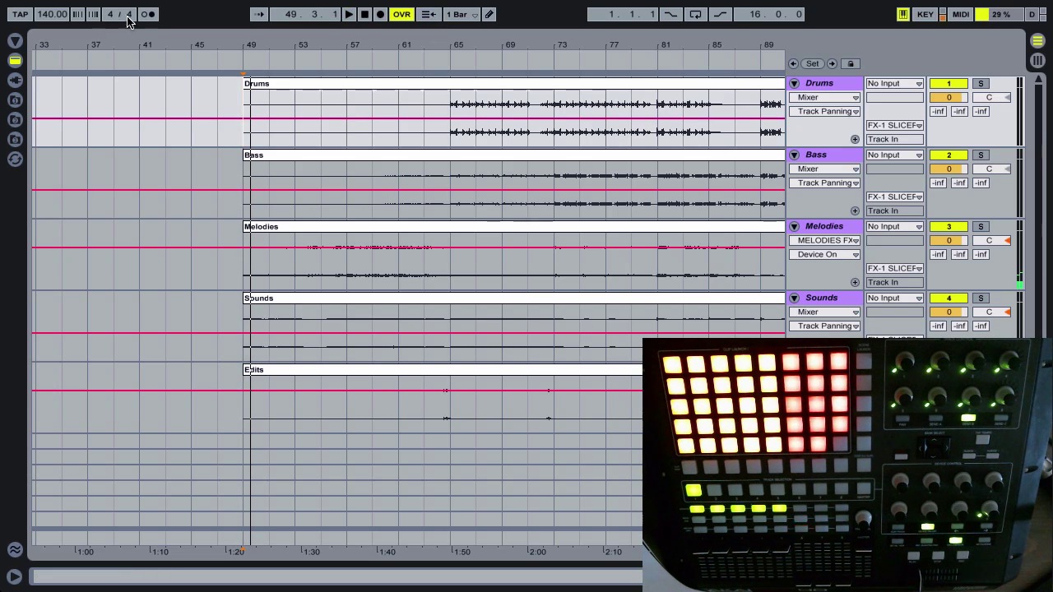
click(148, 14)
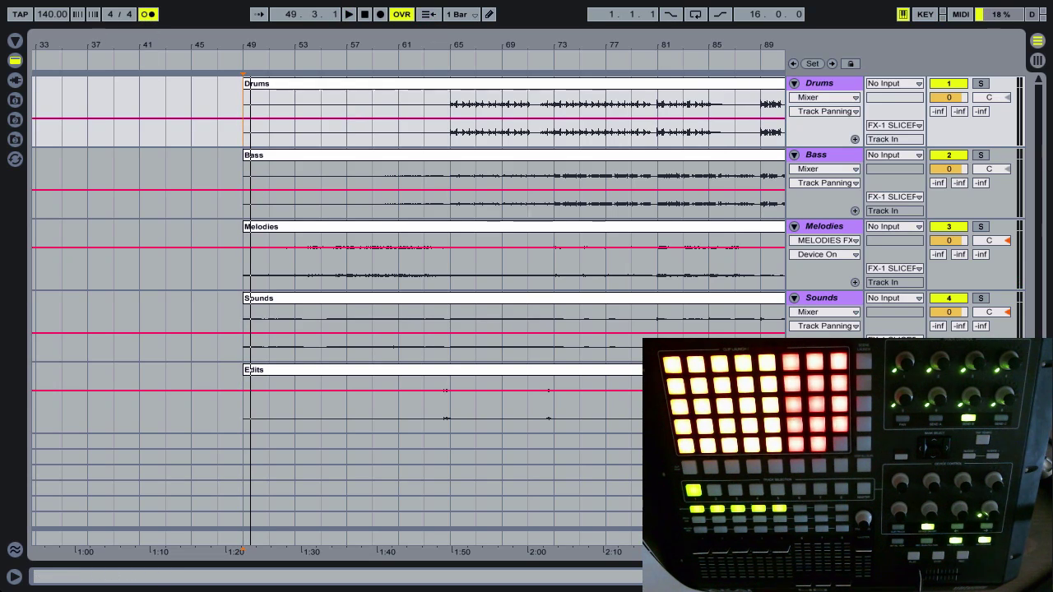
key(space)
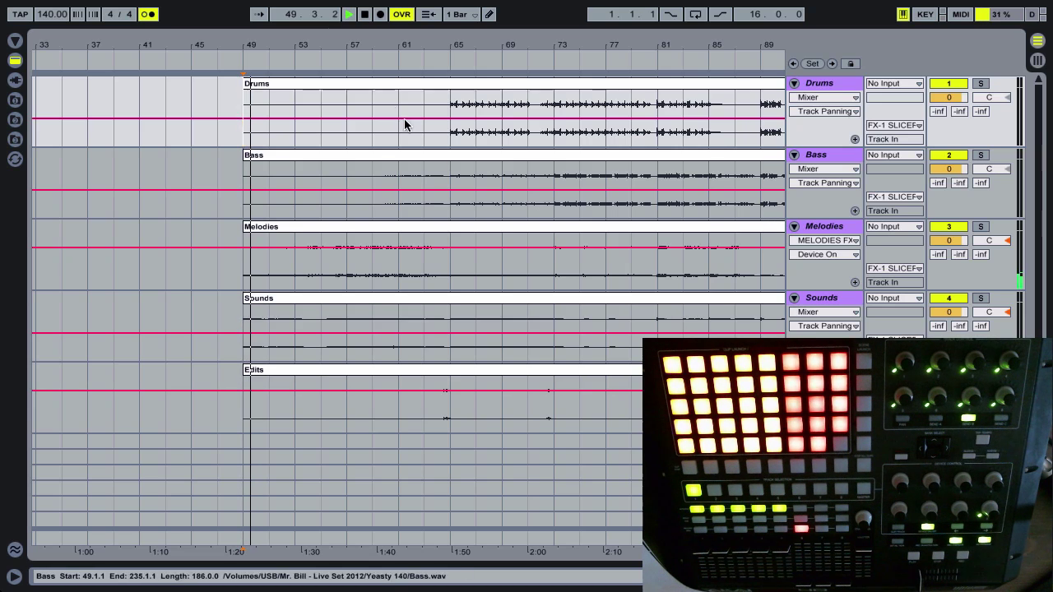
key(space)
- Play the stems against the metronome from bar 65 and from bar 89 to check their timing
click(449, 138)
key(space)
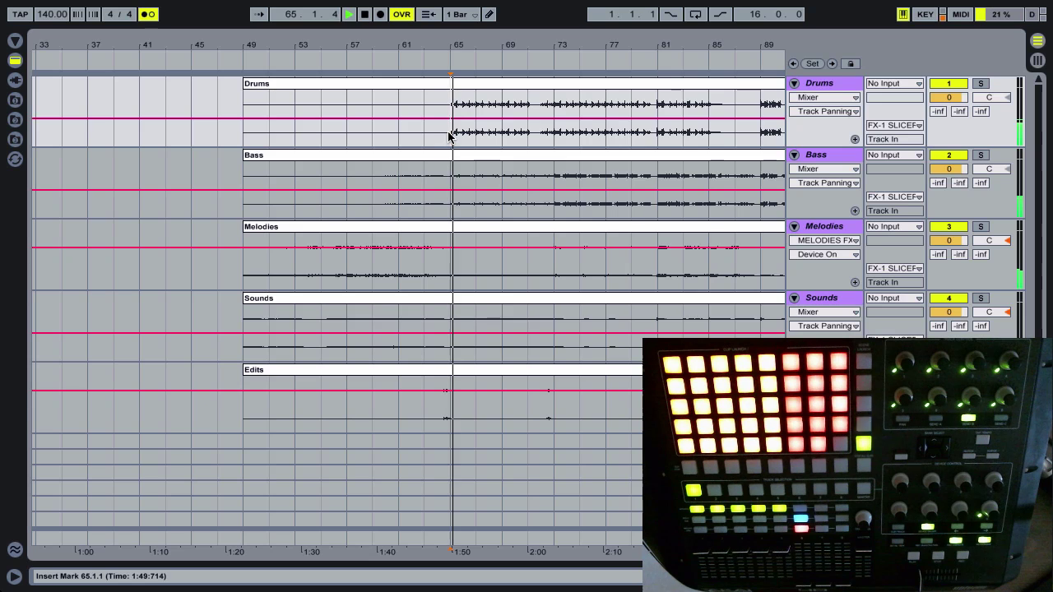
key(minus)
key(minus)
click(376, 134)
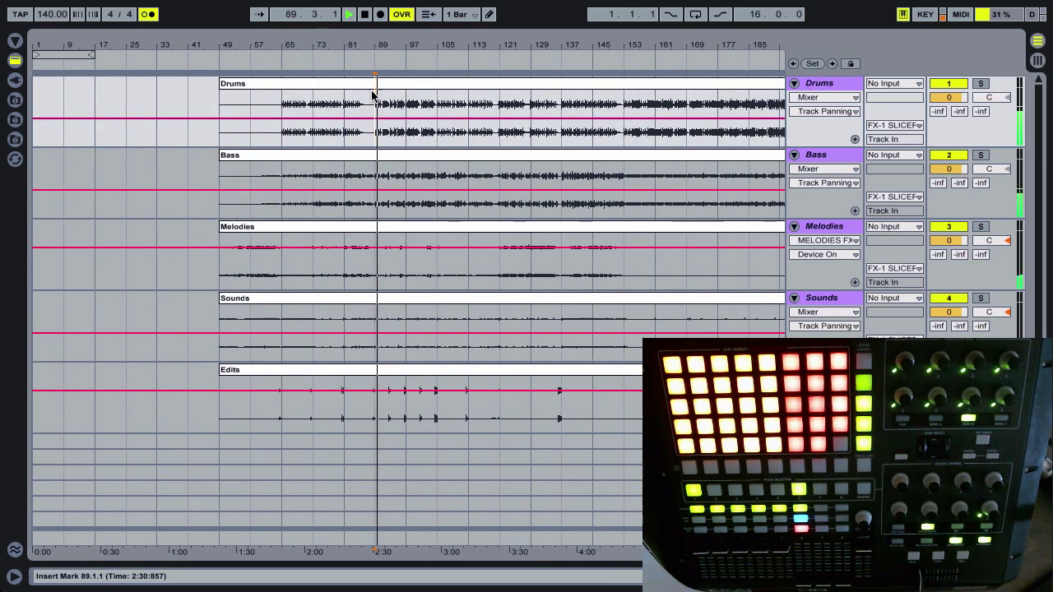
drag(364, 42, 298, 47)
key(space)
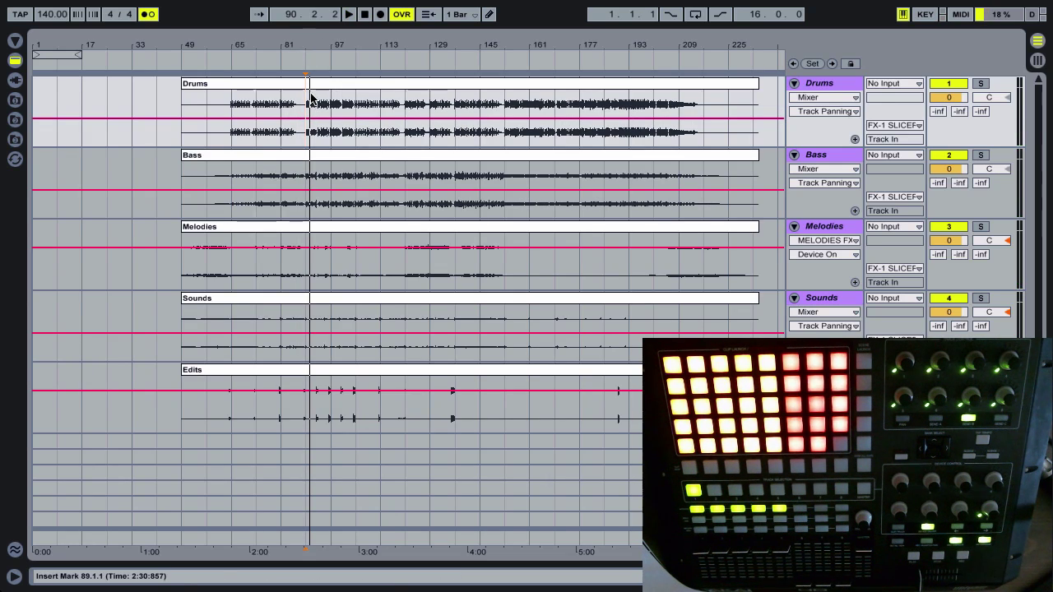
- Select all five stem clips from Drums to Edits and try to show their shared sample settings
double_click(311, 83)
scroll(329, 246, down, 6)
scroll(336, 241, up, 1)
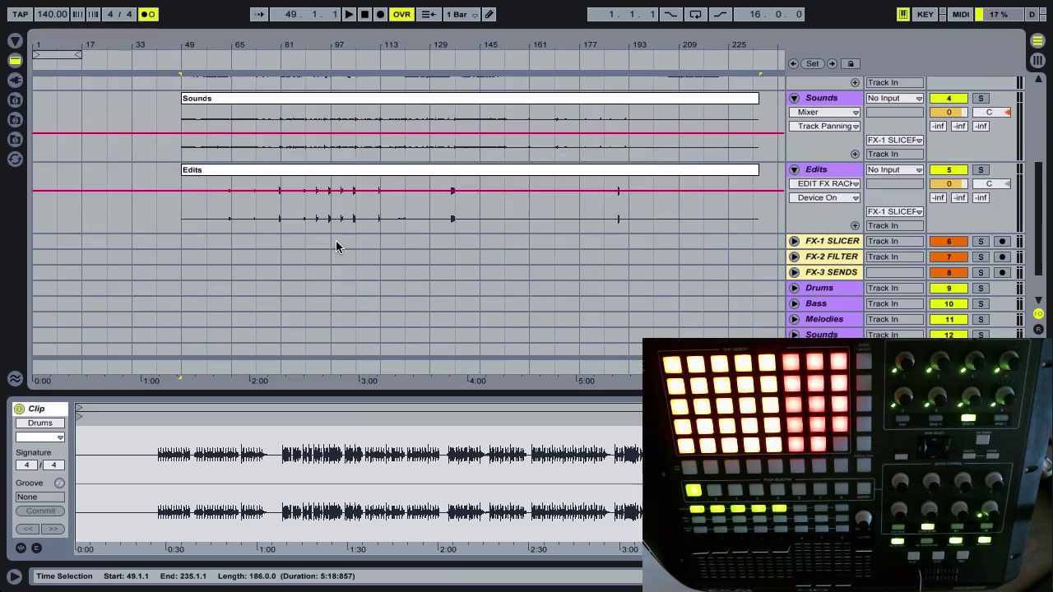
click(342, 181)
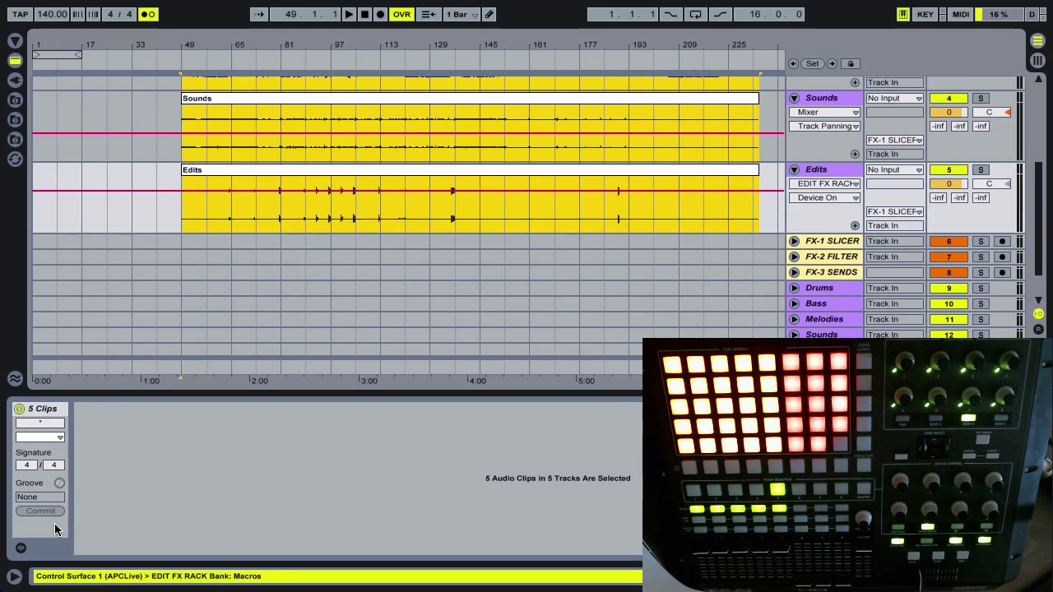
click(20, 548)
click(20, 548)
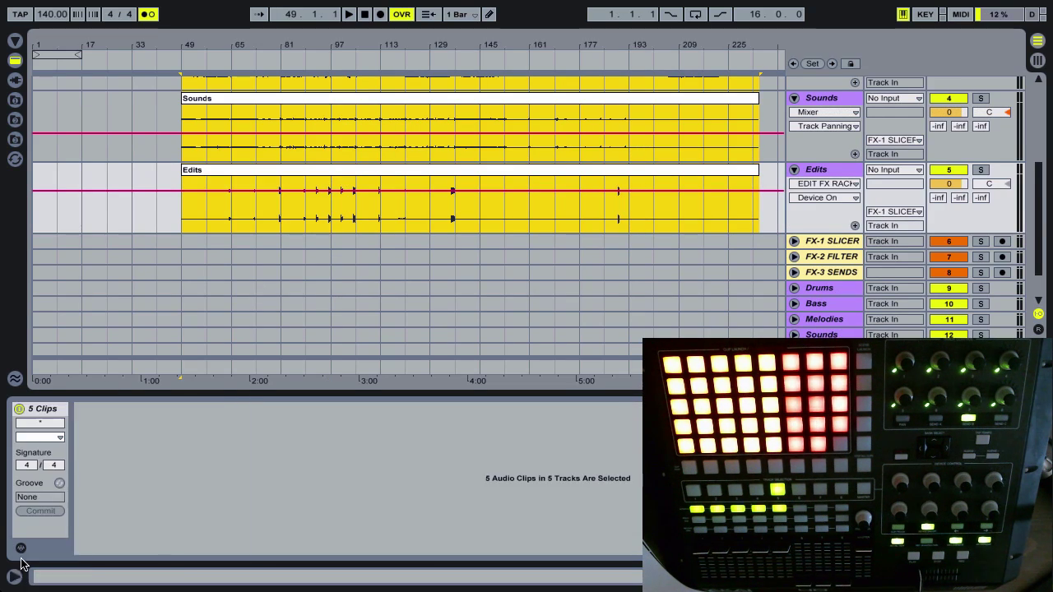
click(325, 170)
scroll(328, 140, up, 4)
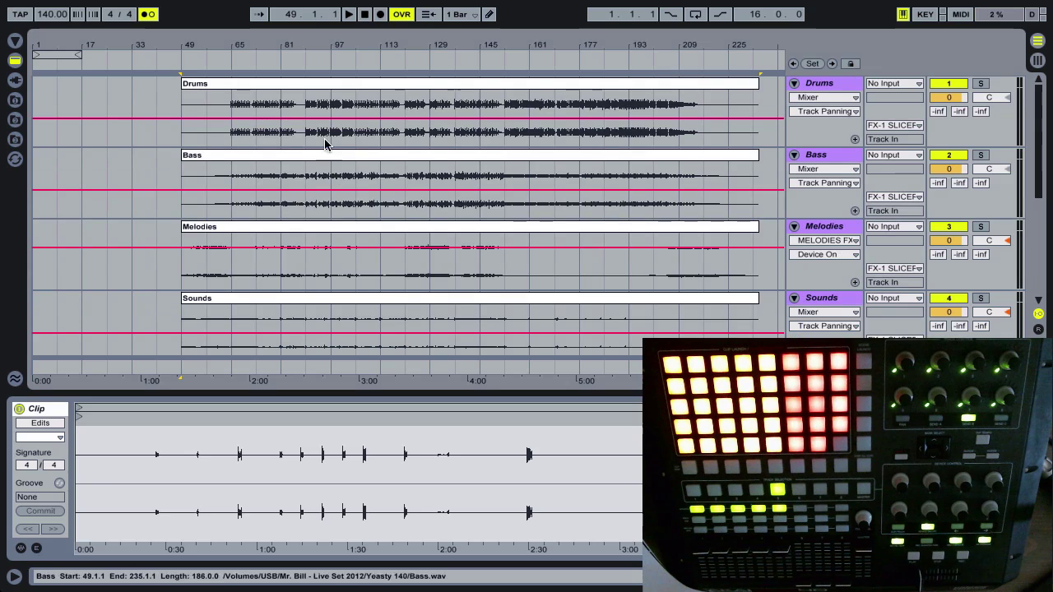
shift+click(325, 84)
click(19, 409)
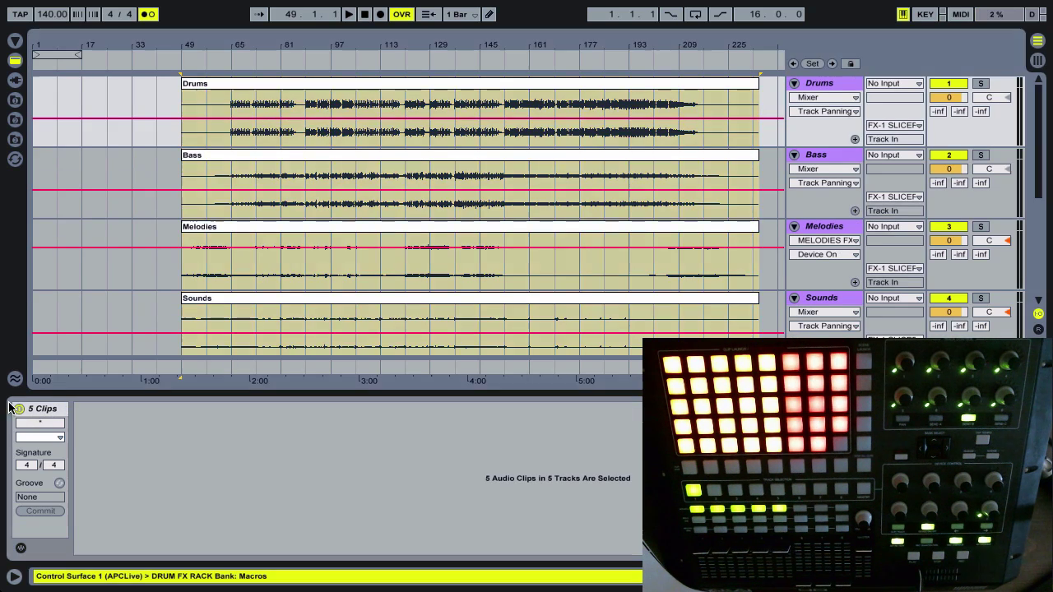
- Show the Envelopes and Sample settings in the clip view, using the Sounds and Edits clips
click(197, 300)
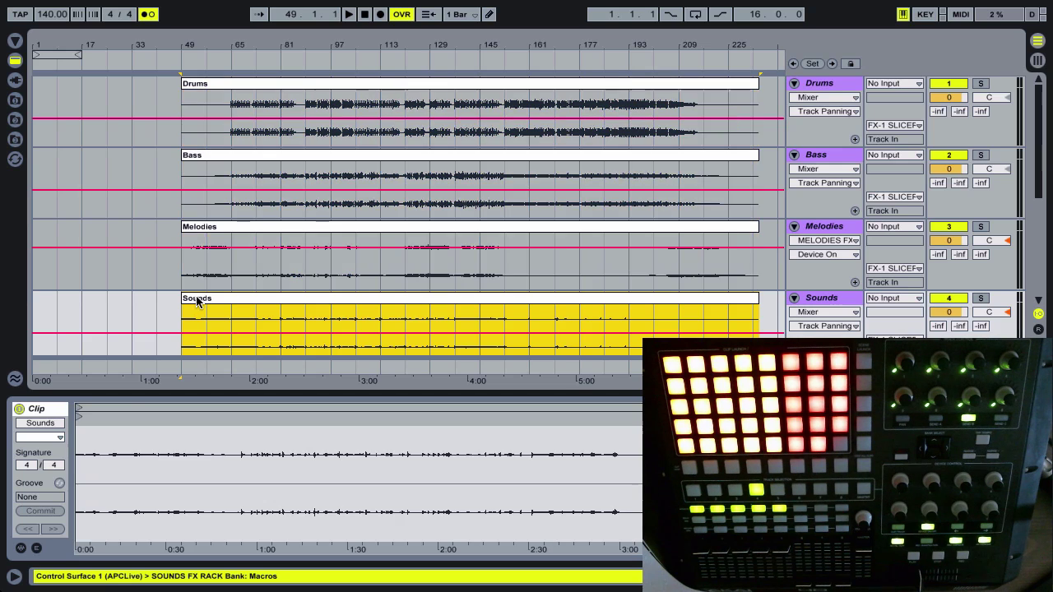
click(37, 549)
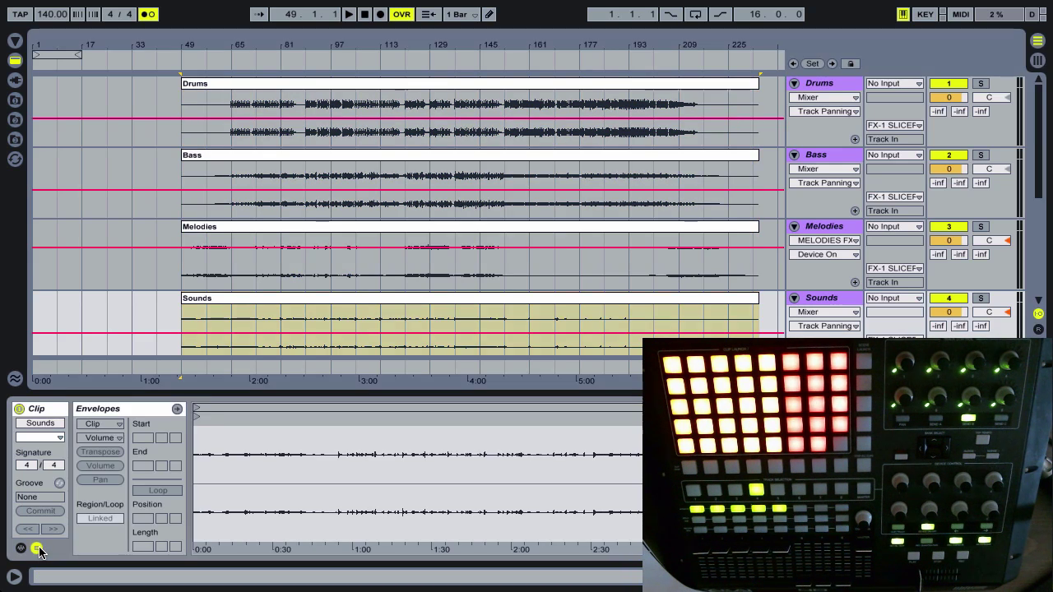
click(21, 549)
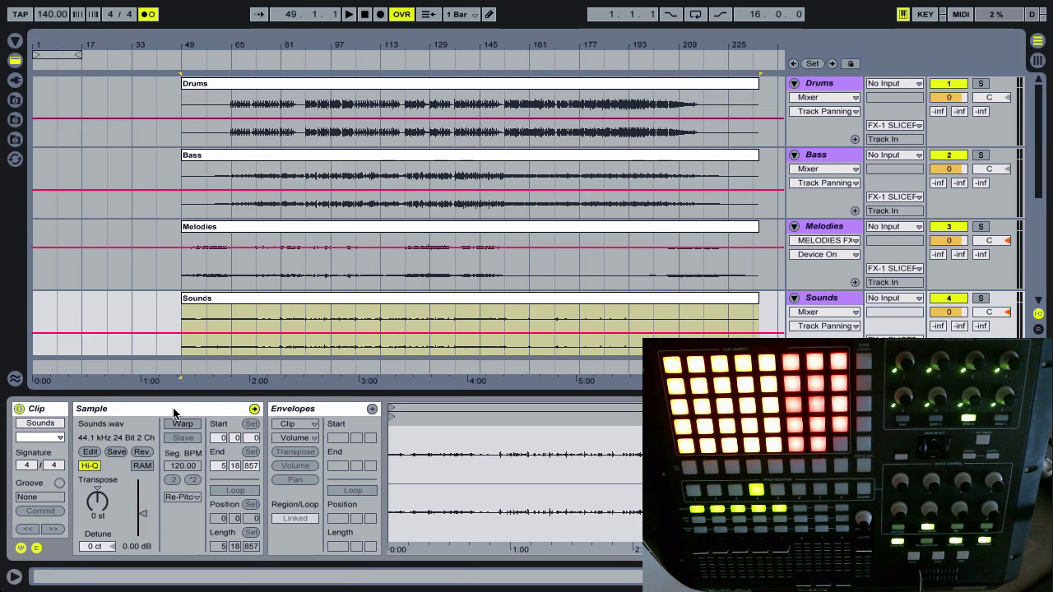
scroll(325, 286, down, 2)
click(325, 286)
scroll(329, 294, up, 4)
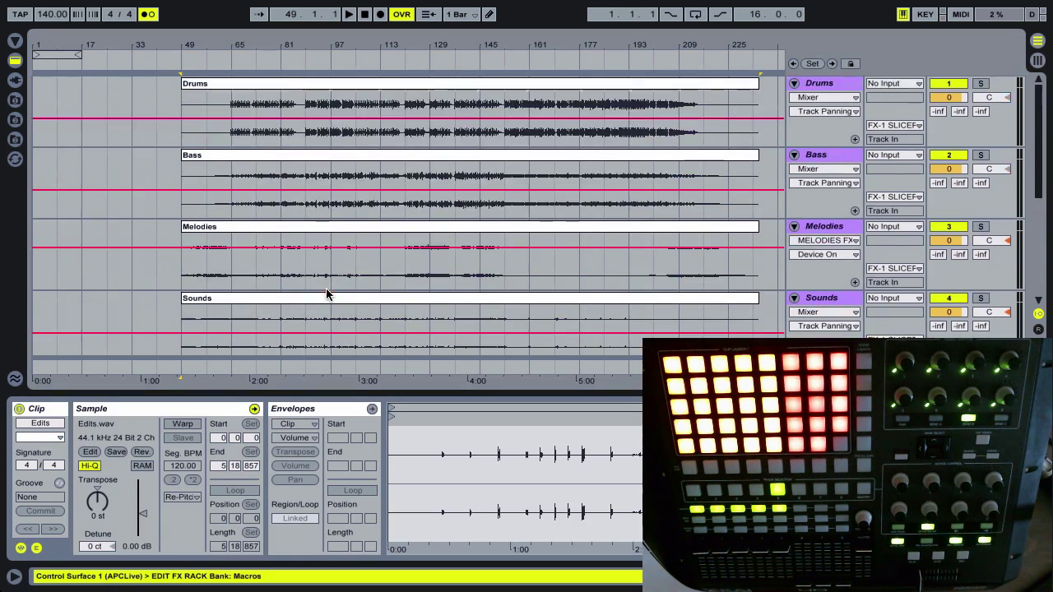
click(21, 549)
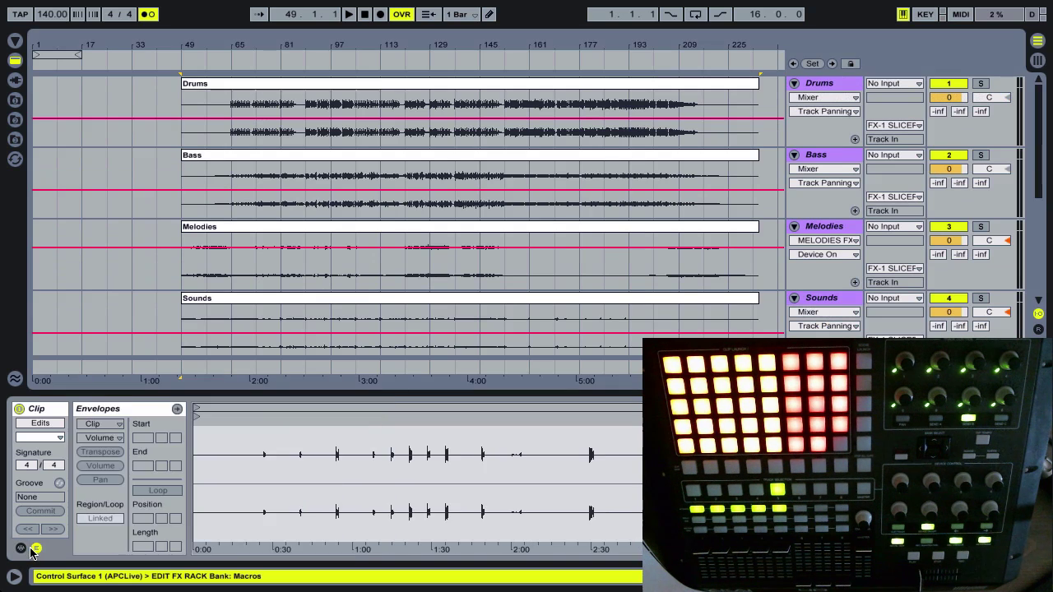
click(35, 548)
click(36, 549)
click(21, 549)
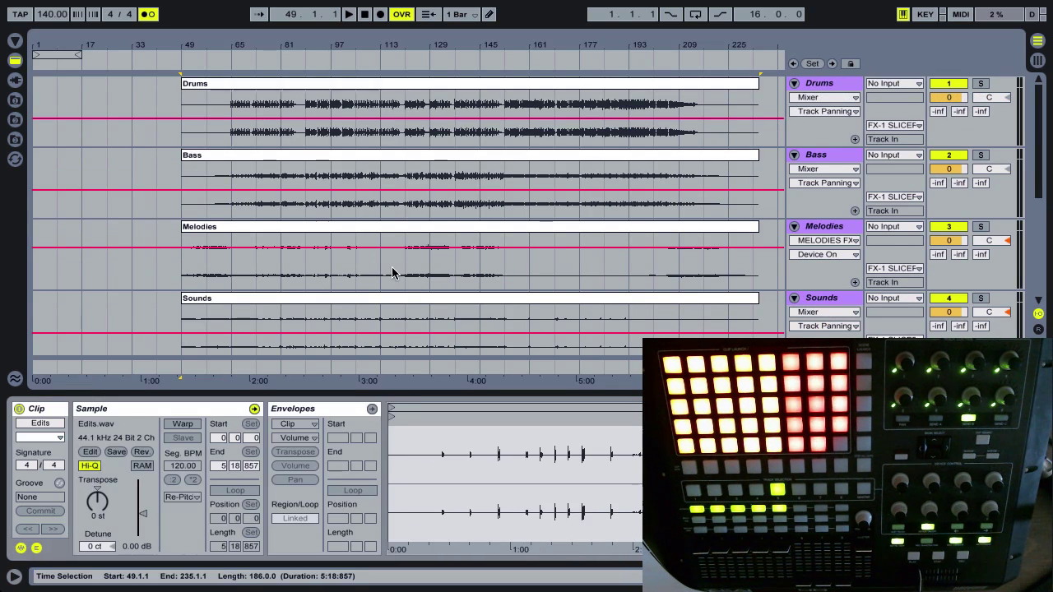
- Select all five stem clips together and turn on Warp for them
scroll(386, 325, down, 5)
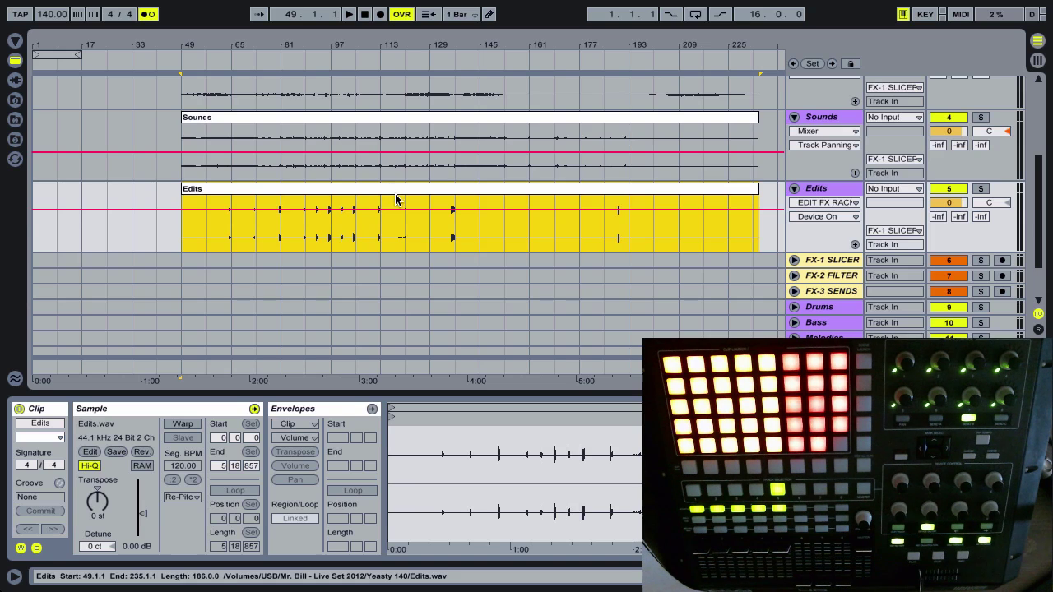
scroll(365, 106, up, 5)
key(super+a)
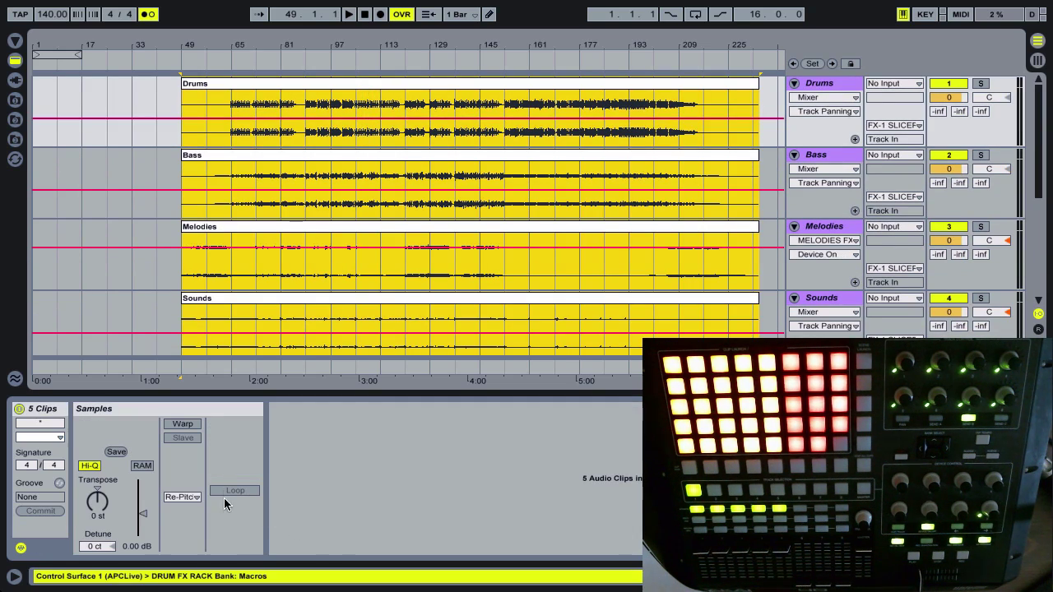
click(182, 425)
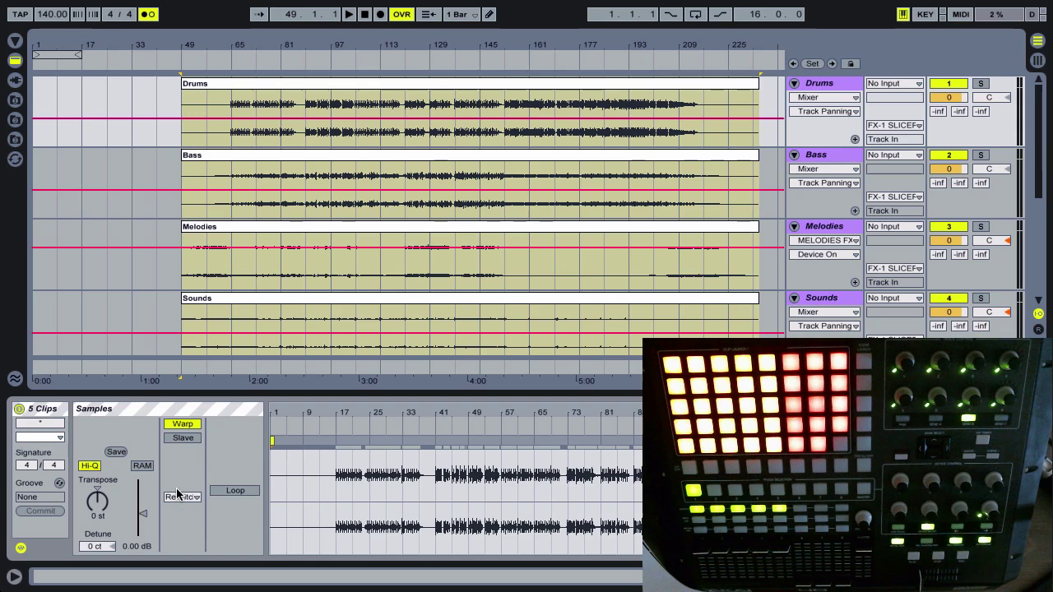
- Review the Record, Warp and Launch preferences for the default warp mode and auto-warp setting, and close them
key(super+comma)
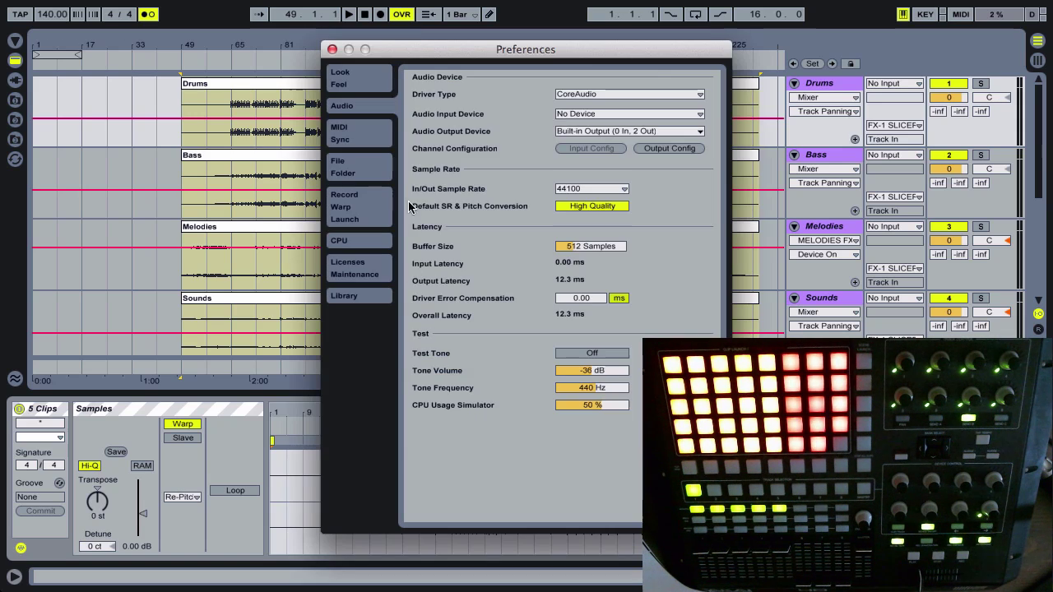
click(369, 198)
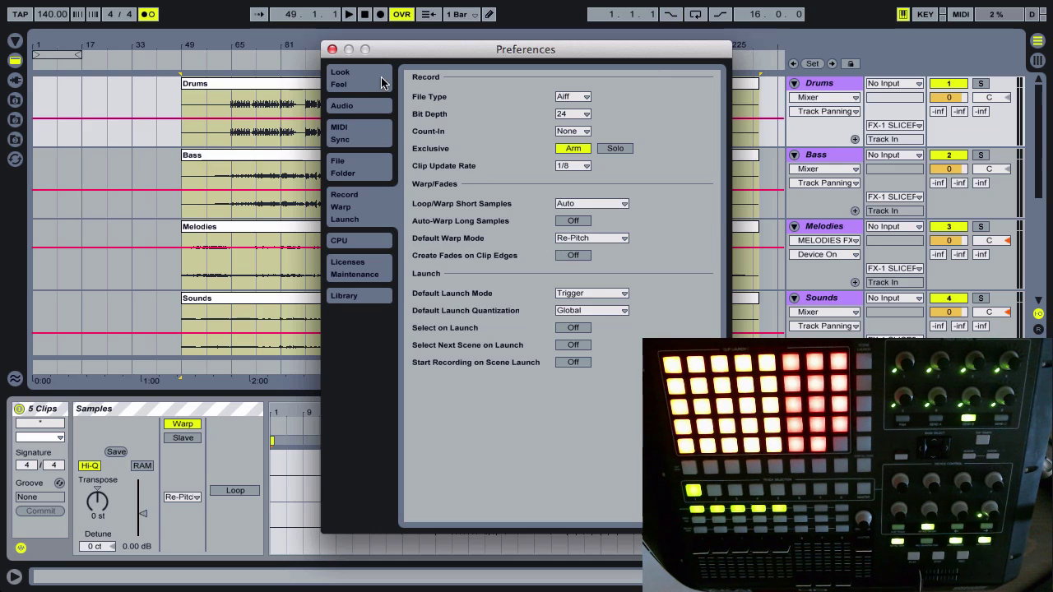
click(332, 50)
- Select all five stem clips from Drums to Edits in the arrangement and copy them
click(228, 136)
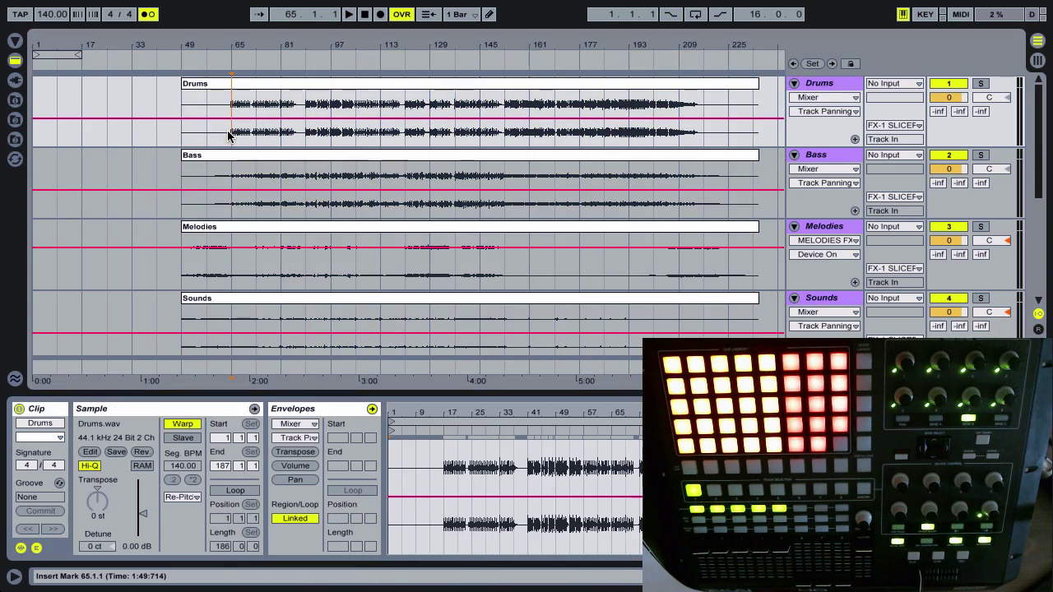
mouse_move(223, 48)
mouse_down()
mouse_move(224, 66)
mouse_move(272, 82)
mouse_move(255, 54)
mouse_move(235, 64)
mouse_up()
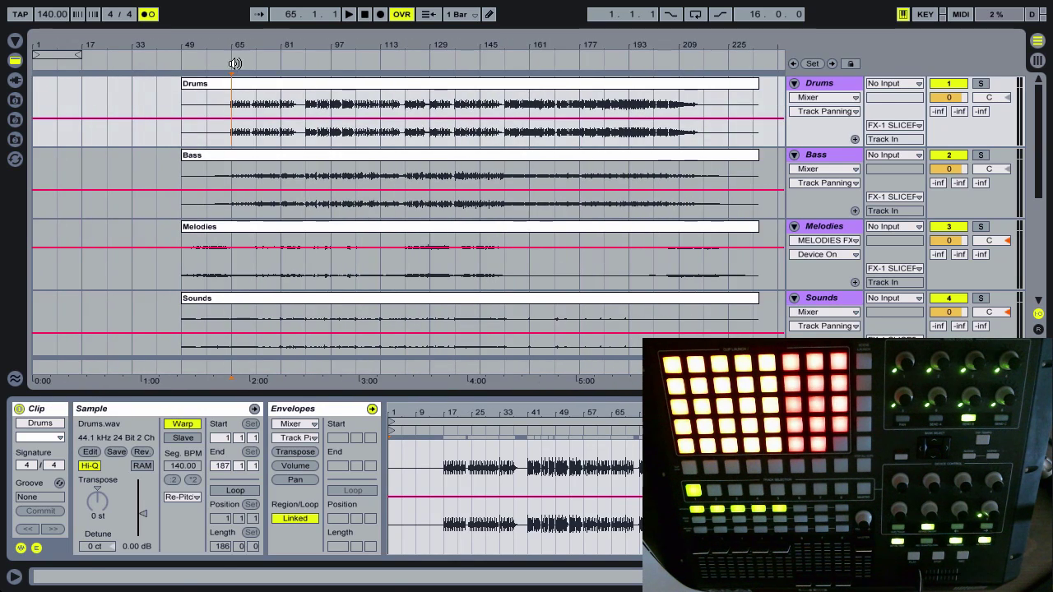
click(251, 85)
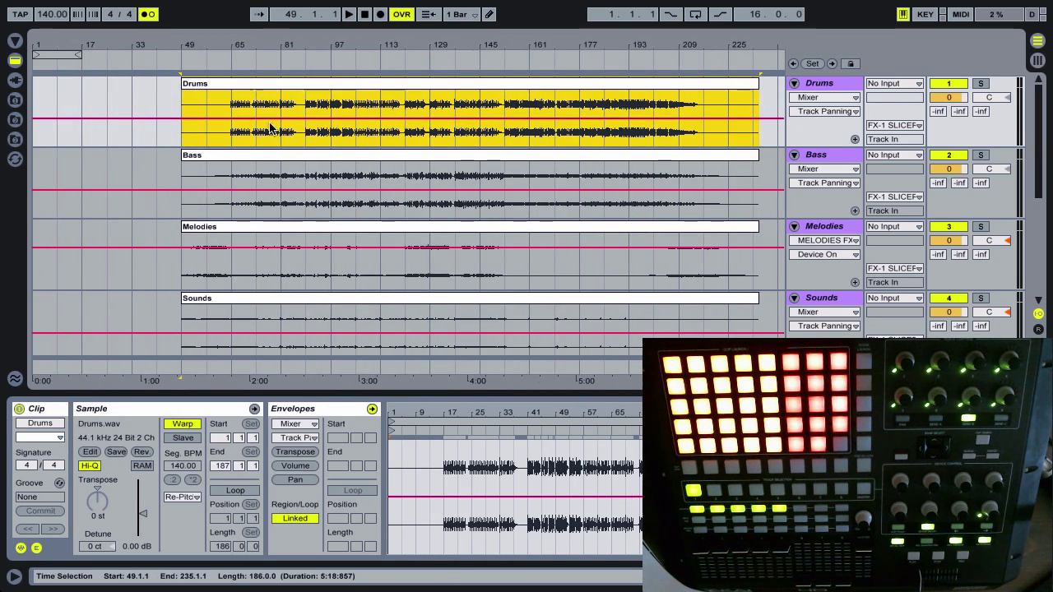
scroll(276, 140, down, 3)
scroll(276, 139, up, 3)
scroll(275, 139, down, 4)
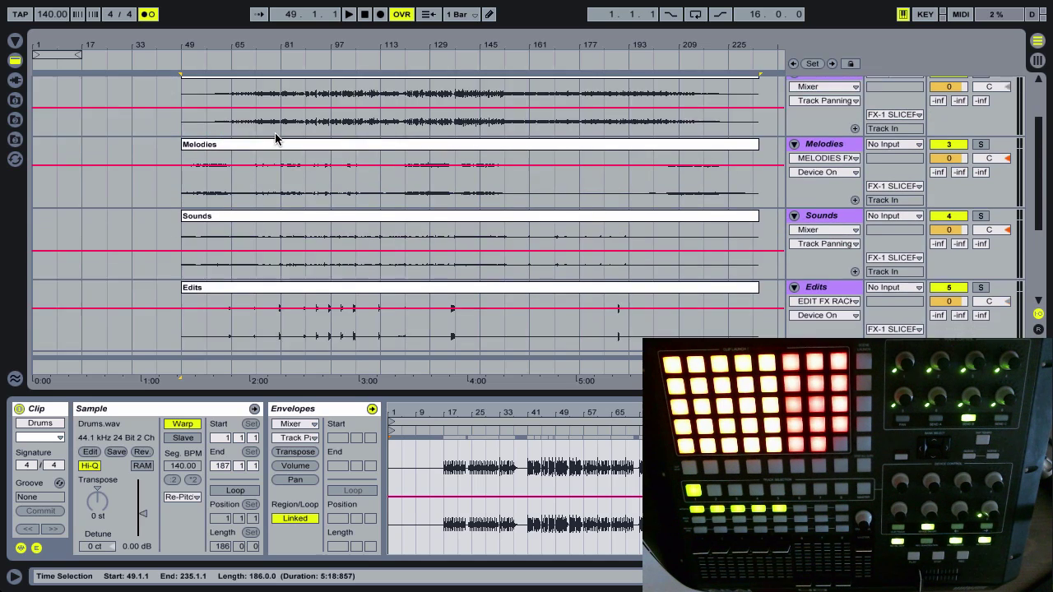
shift+click(287, 262)
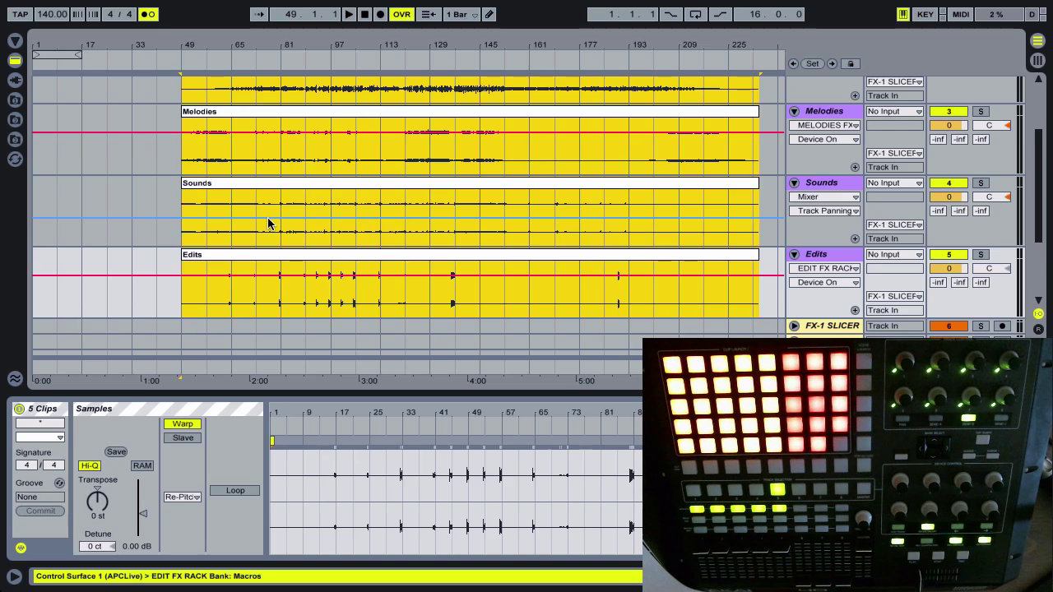
- Insert four empty scenes above the RESET scene in Session View and paste the five stem clips into the first empty row
key(Tab)
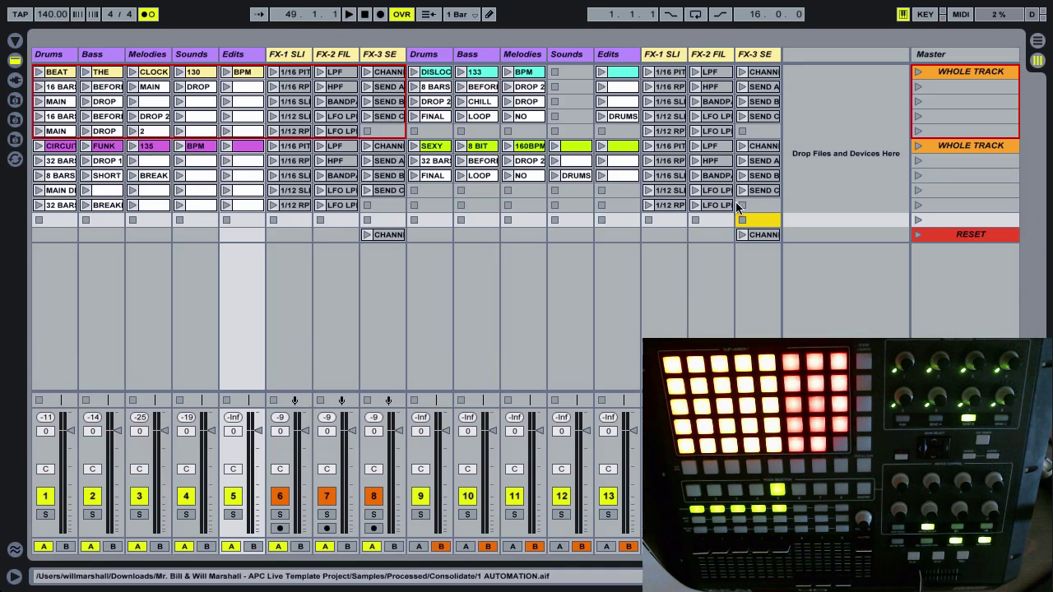
click(953, 215)
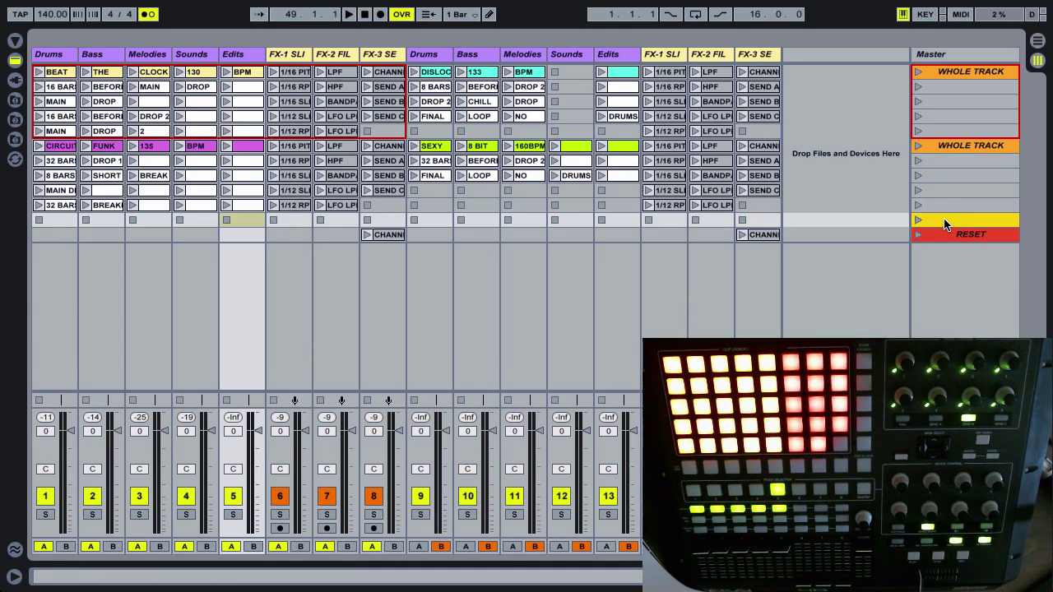
key(ctrl+i)
key(ctrl+i)
key(ctrl+i)
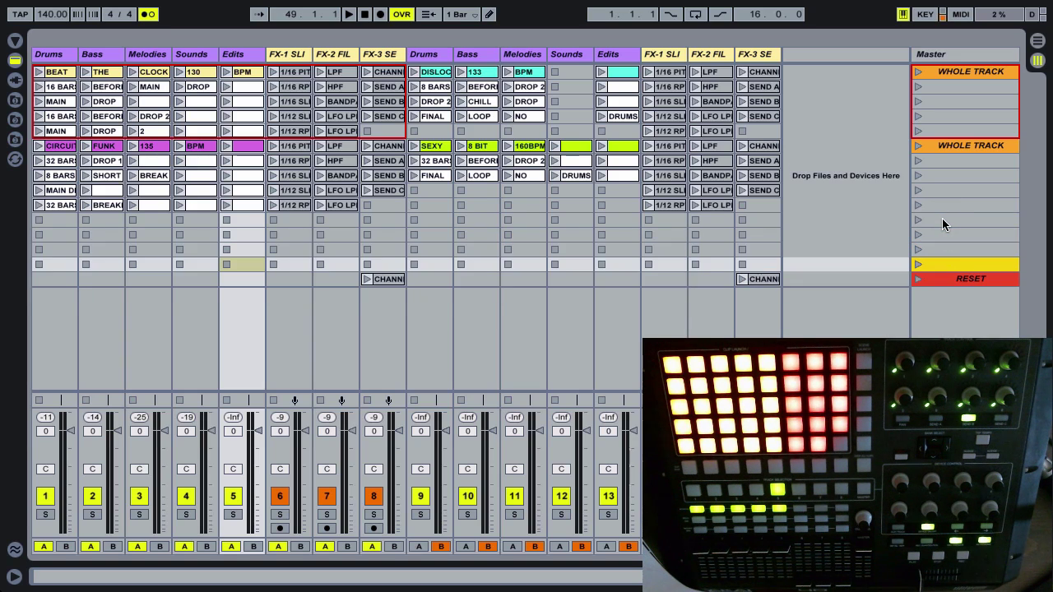
key(ctrl+i)
click(65, 223)
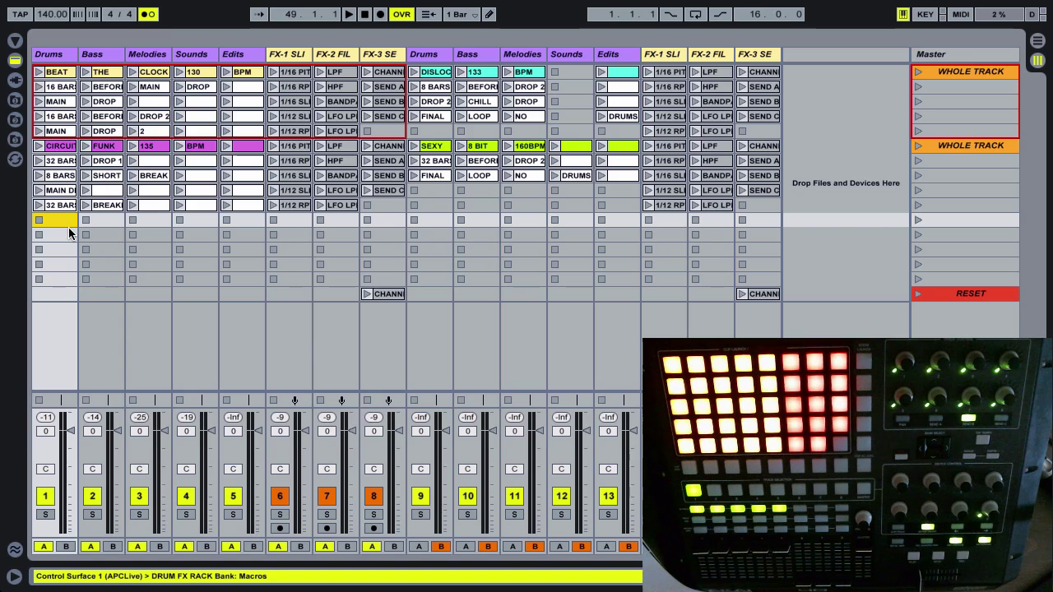
key(ctrl+v)
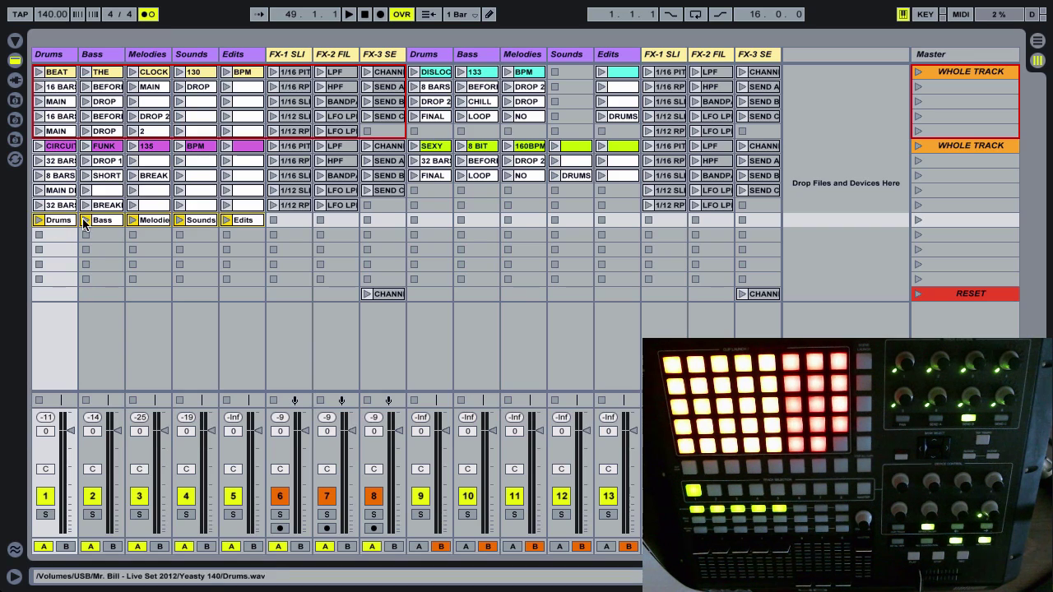
- Colour the five pasted stem clips yellow
right_click(253, 222)
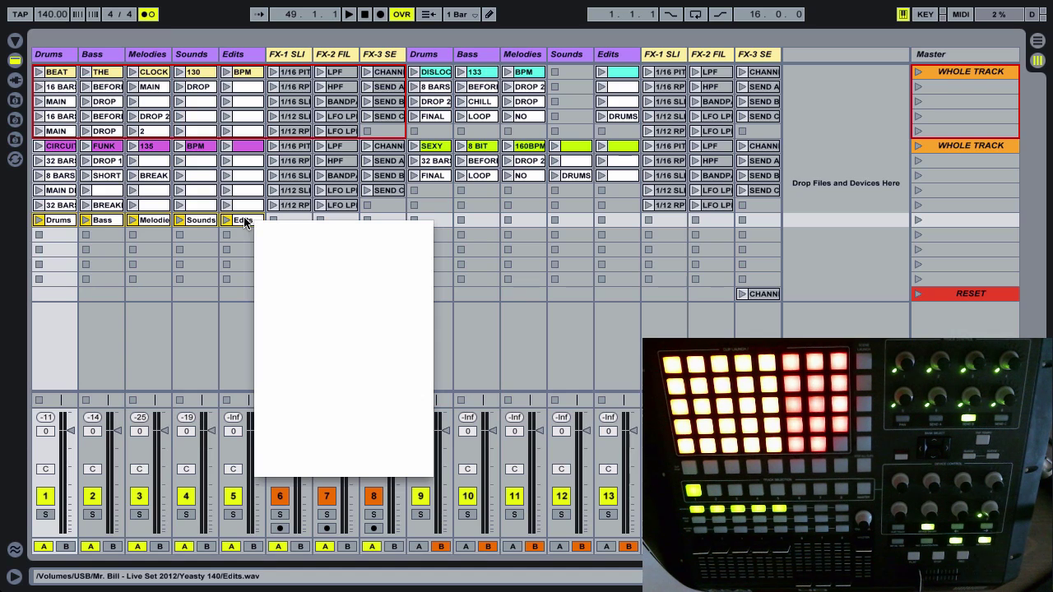
click(242, 228)
right_click(237, 222)
key(Escape)
right_click(241, 221)
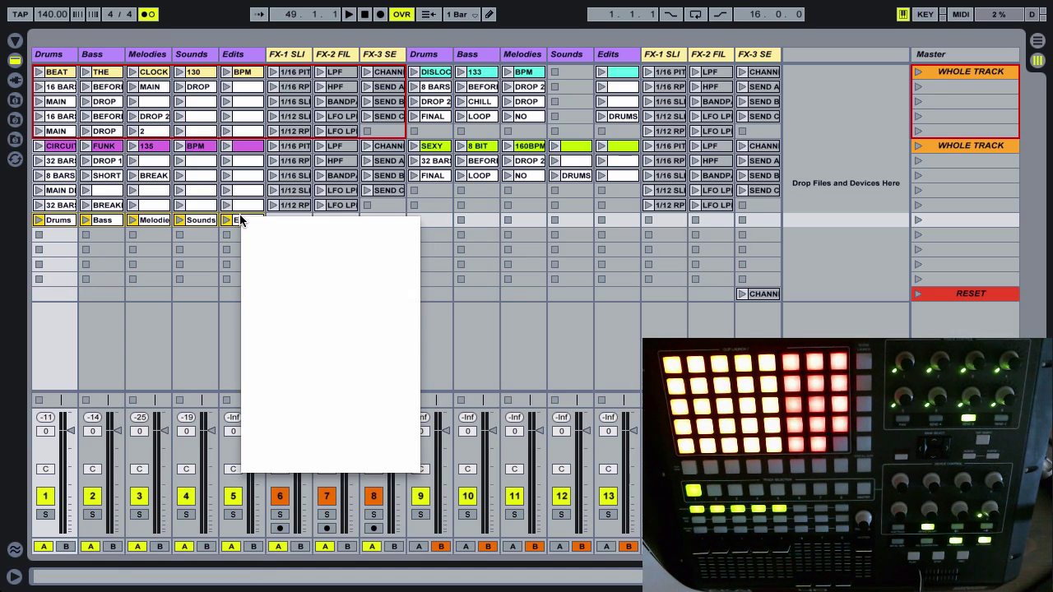
right_click(200, 223)
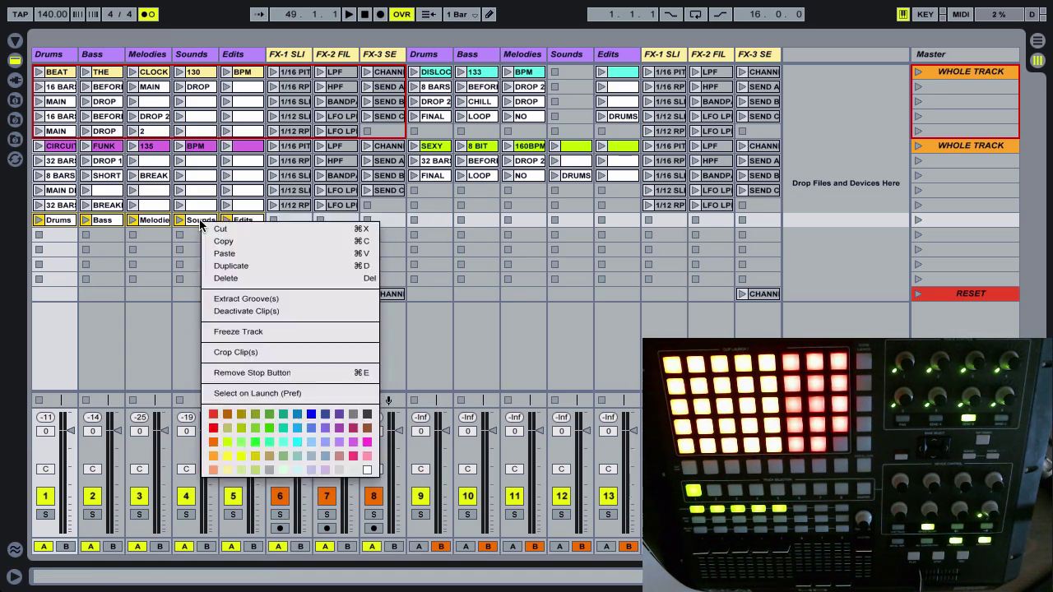
click(228, 454)
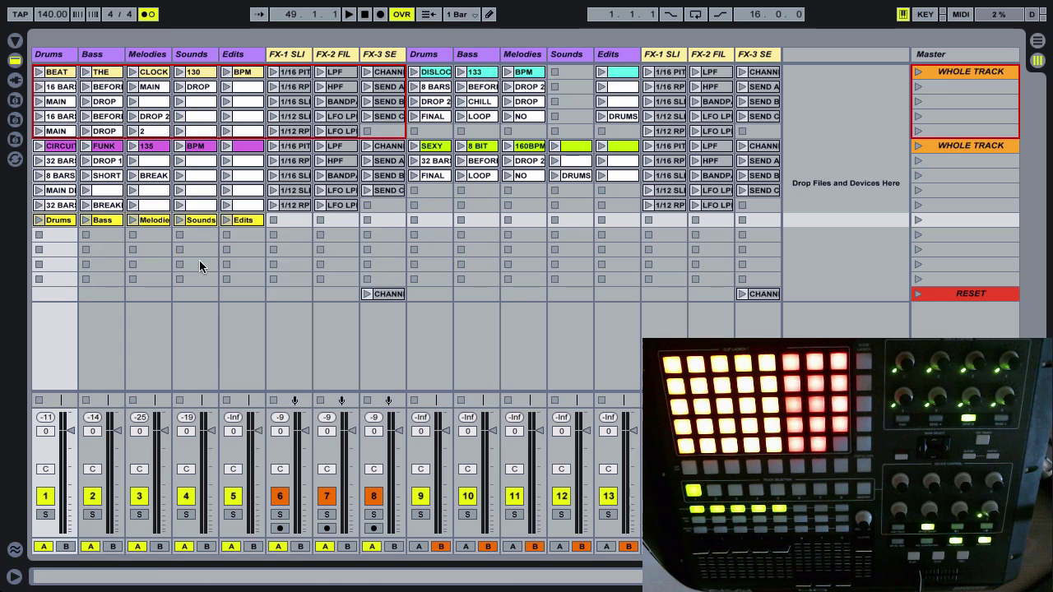
click(243, 220)
click(65, 220)
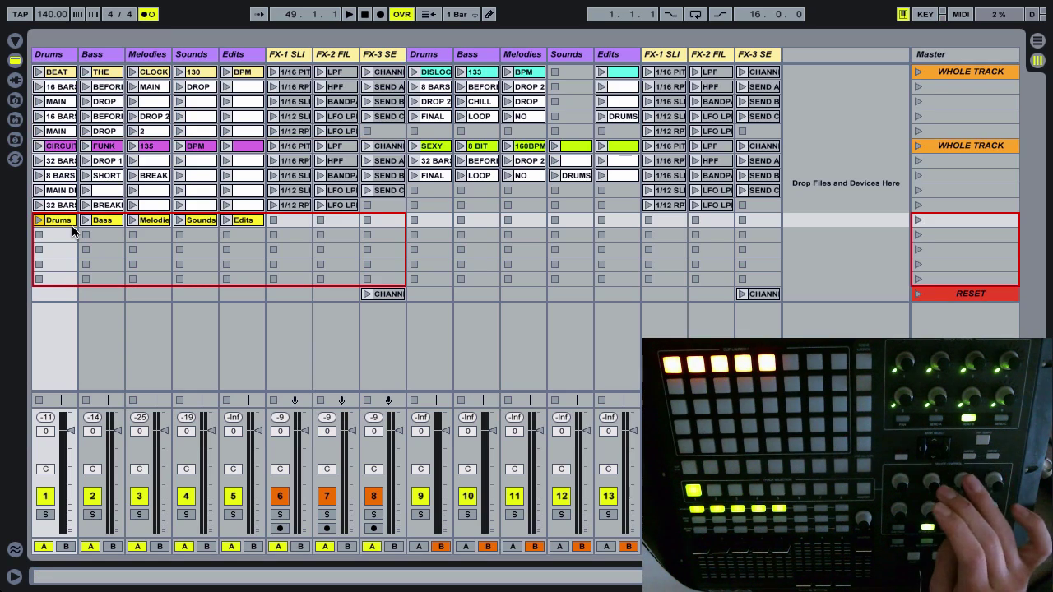
click(384, 208)
drag(383, 207, 284, 146)
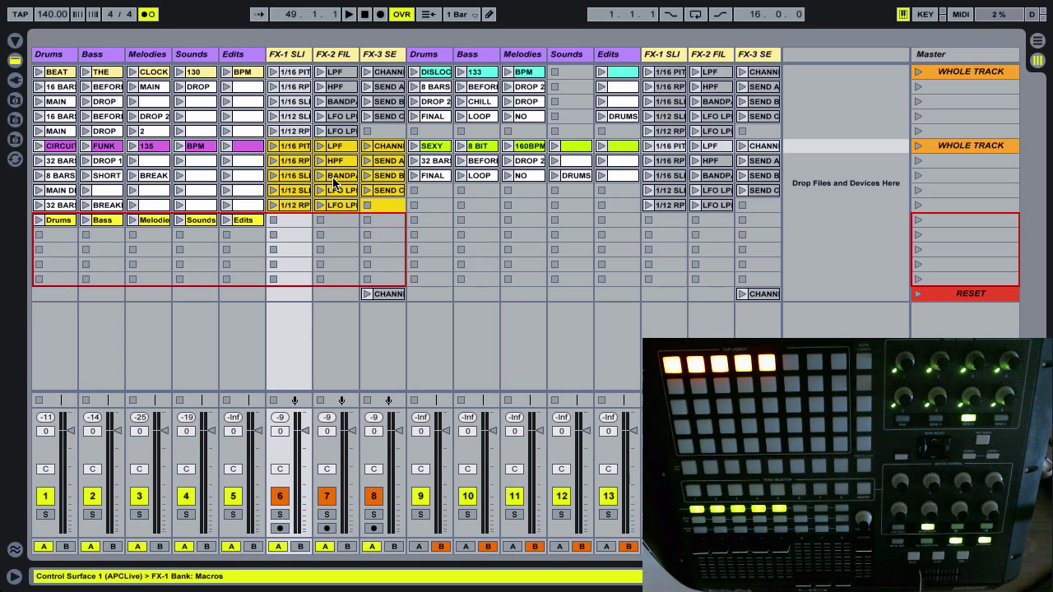
key(super+d)
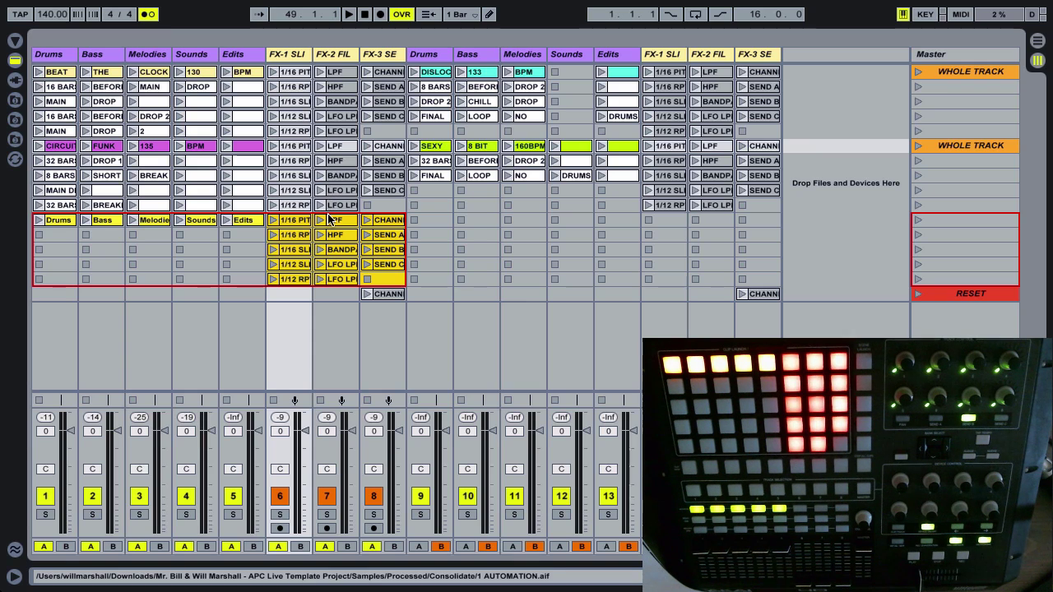
key(Delete)
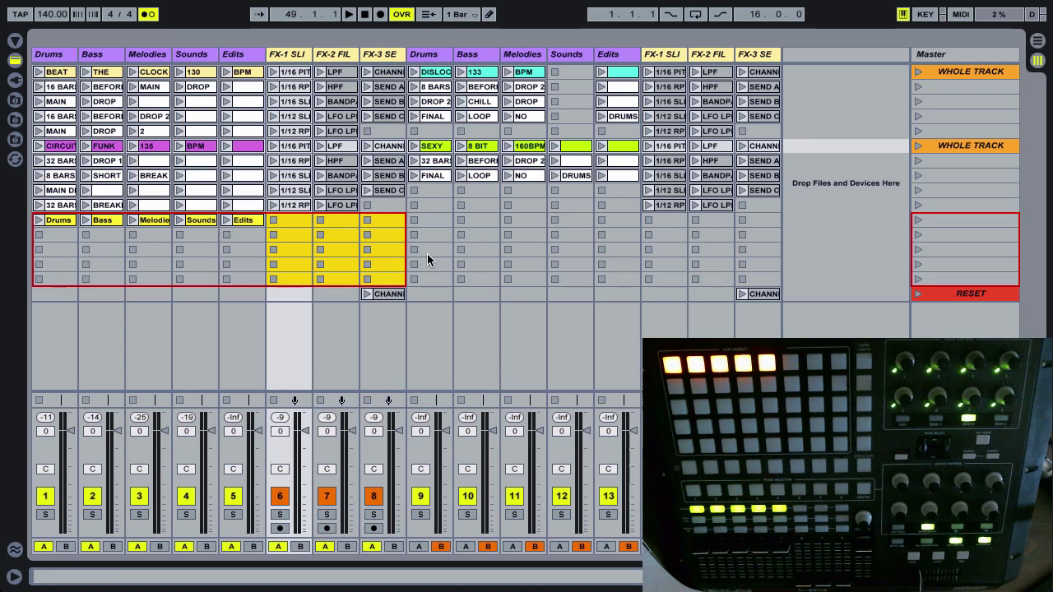
- Duplicate the 135 BPM song's block of FX-1, FX-2 and FX-3 clips into the five rows of the new song
drag(383, 205, 297, 154)
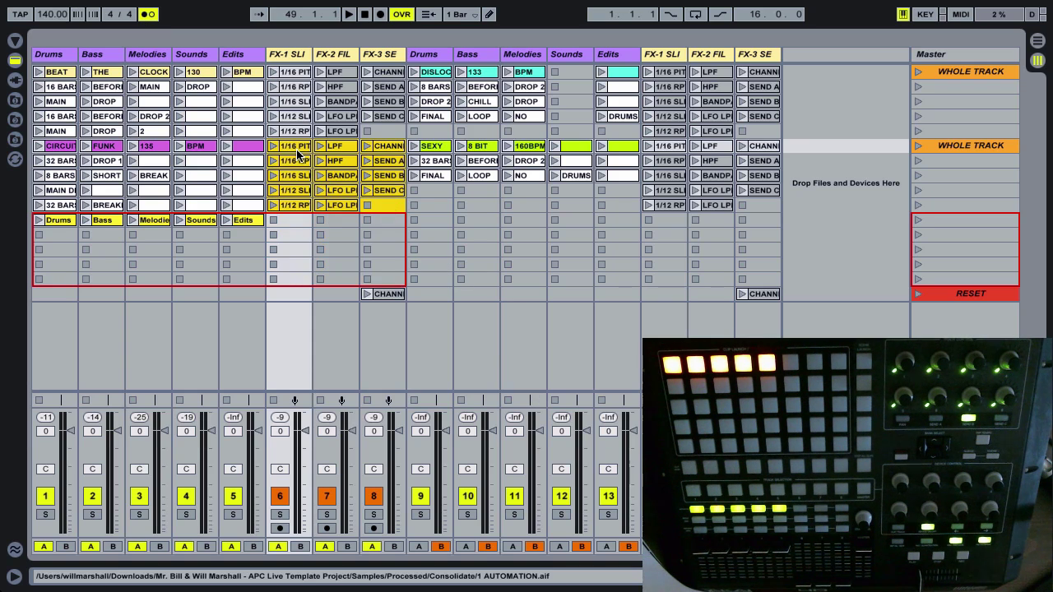
key(super+d)
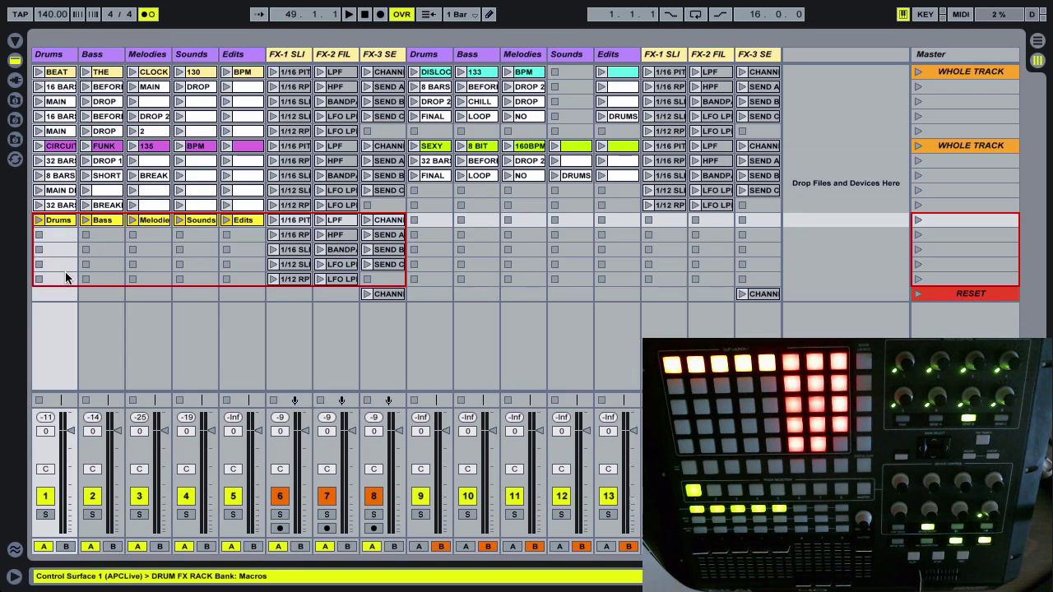
- Rename the new song's Drums, Bass and Melodies clips to YEASTY, 140 and BPM, and blank the Sounds and Edits clip names
click(445, 148)
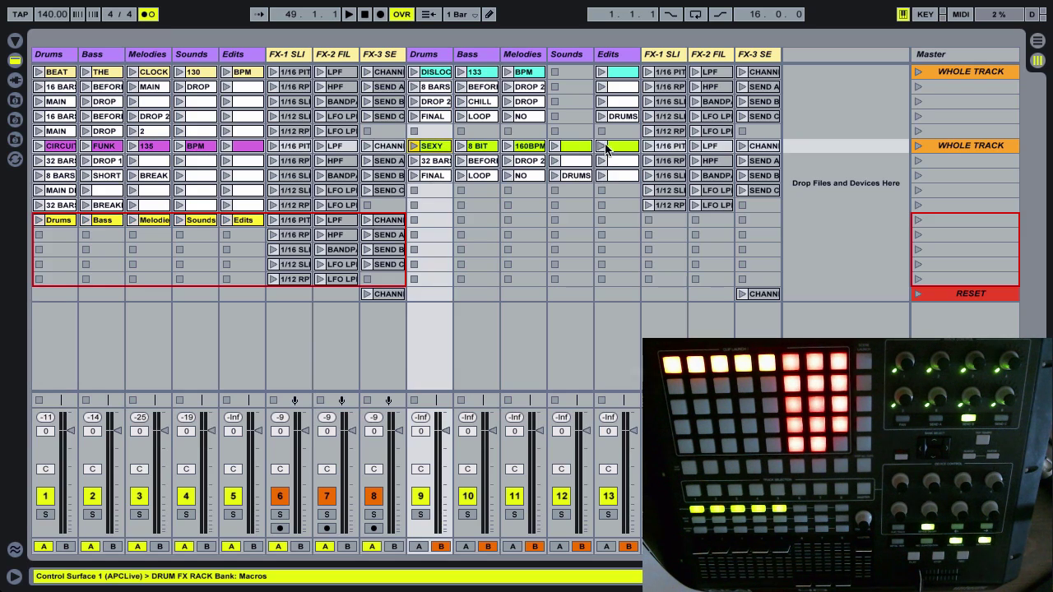
click(619, 118)
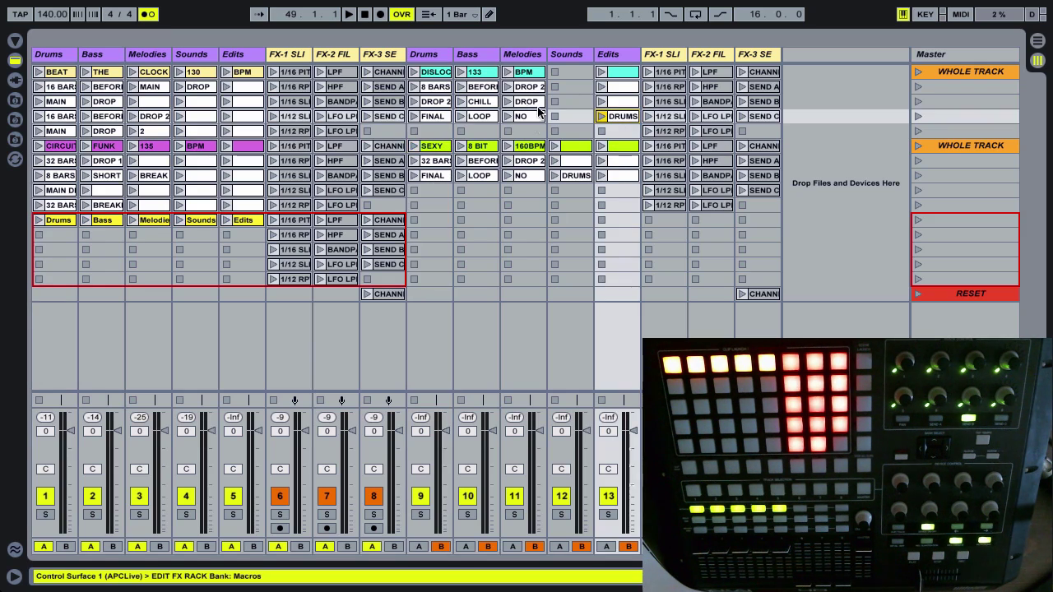
click(68, 222)
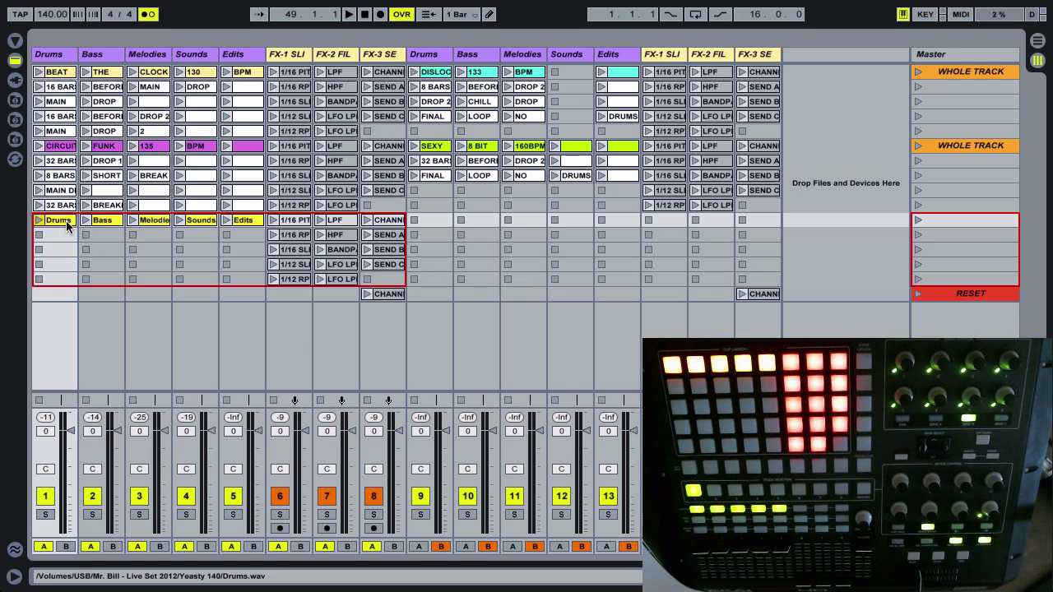
key(super+r)
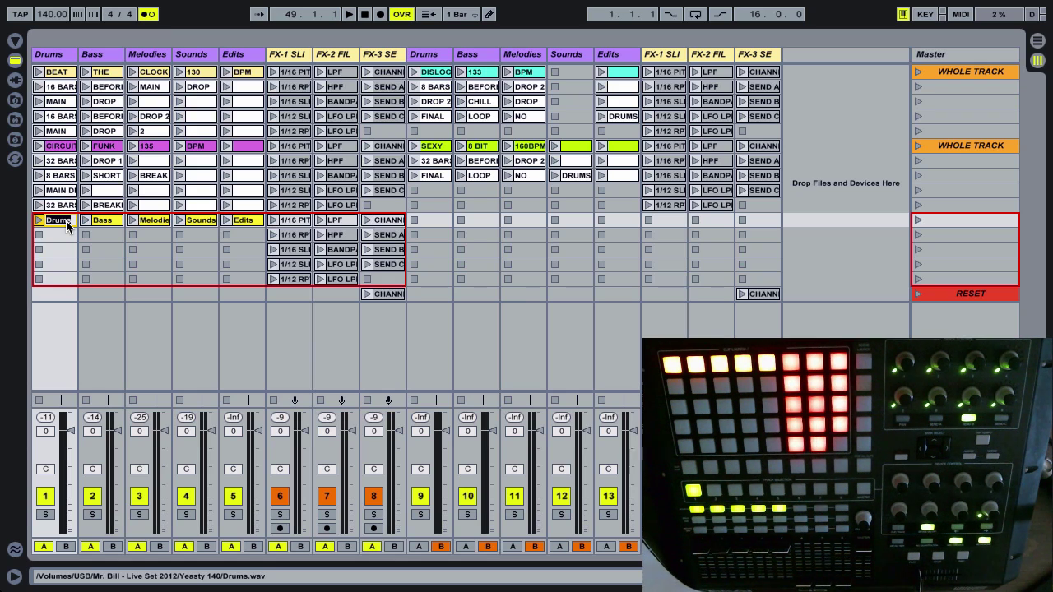
key(Tab)
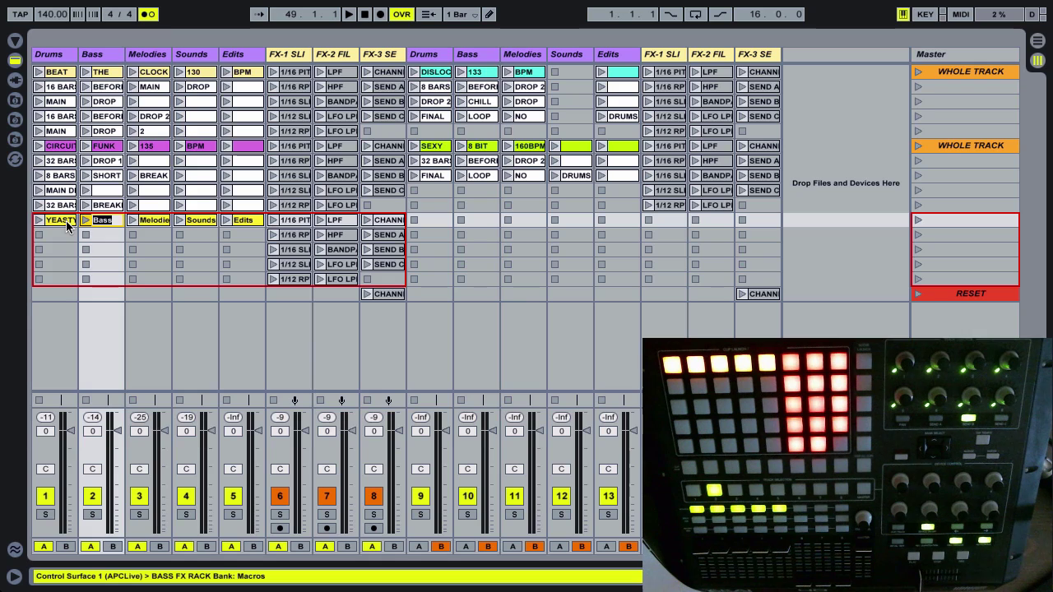
text(140)
key(Tab)
text(BPM)
key(Tab)
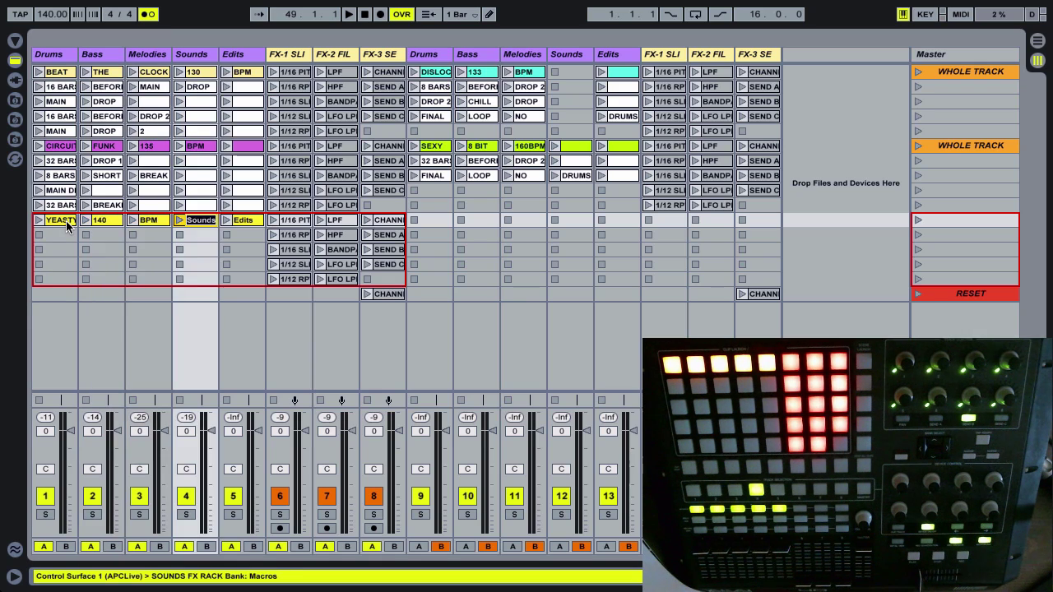
key(BackSpace)
key(Tab)
key(BackSpace)
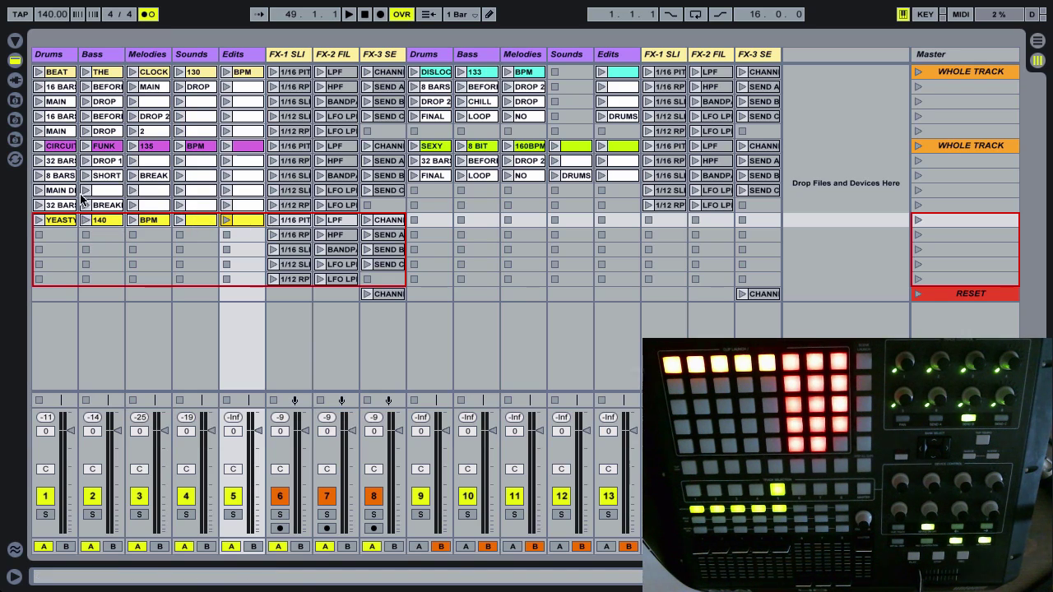
- Select each of the first deck's five stem tracks in turn, from Drums to Edits
click(52, 58)
click(87, 59)
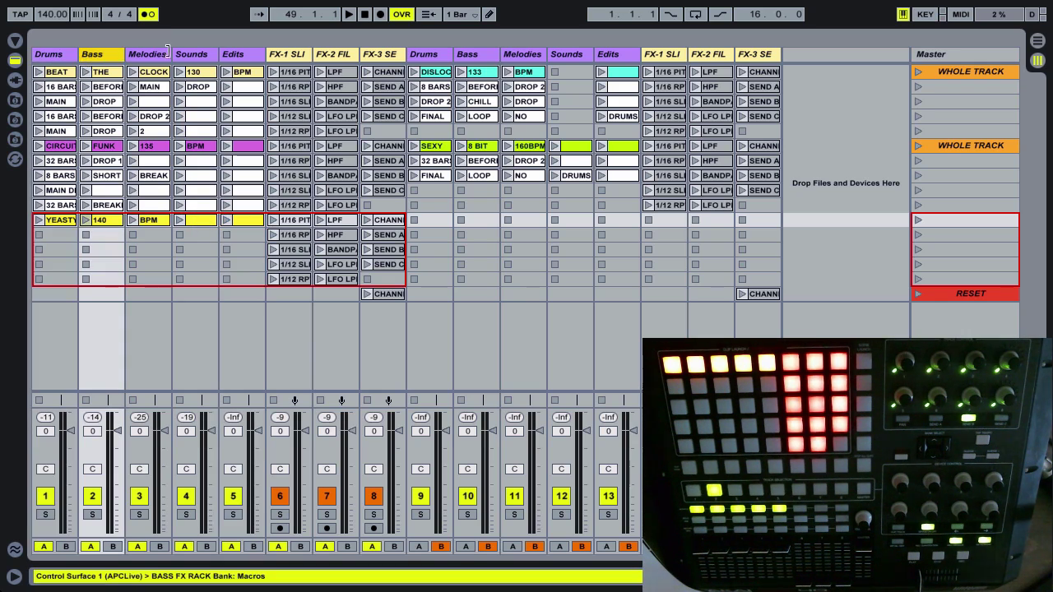
click(164, 53)
click(191, 54)
click(226, 57)
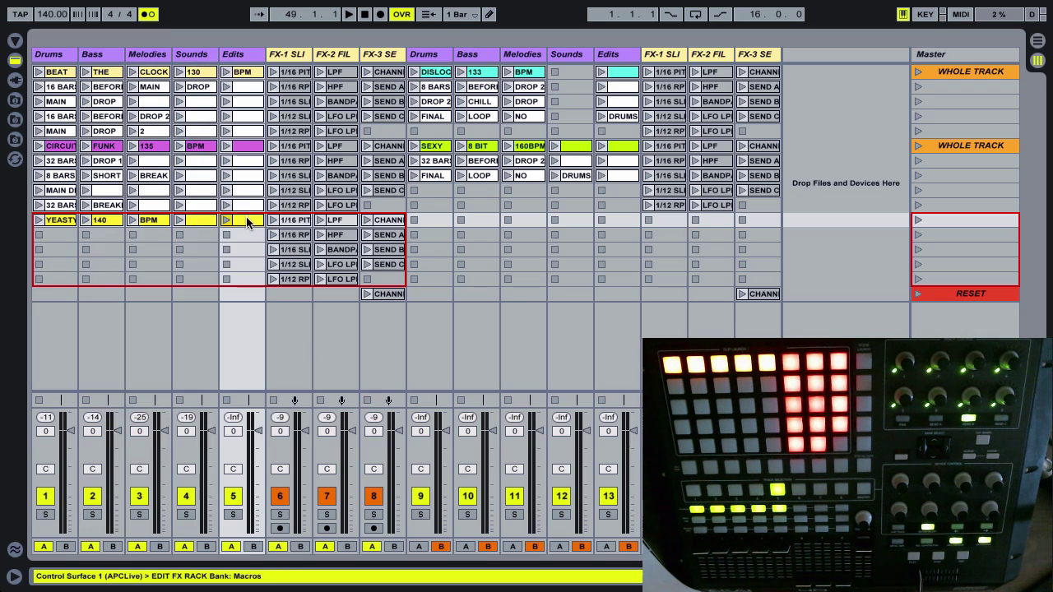
- Duplicate the new song's row of five stem clips into the row directly below
click(56, 225)
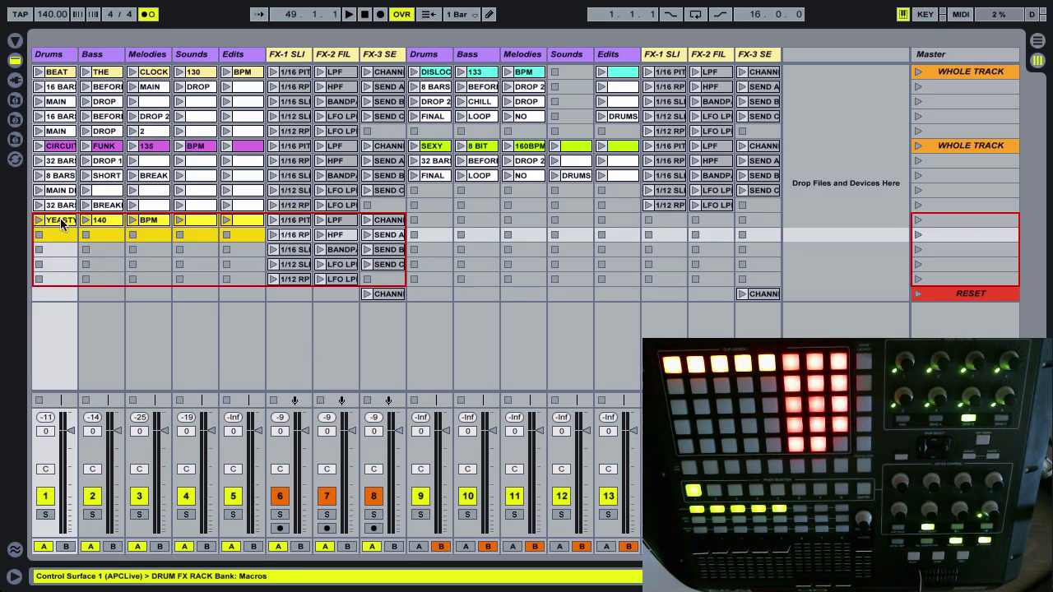
click(240, 220)
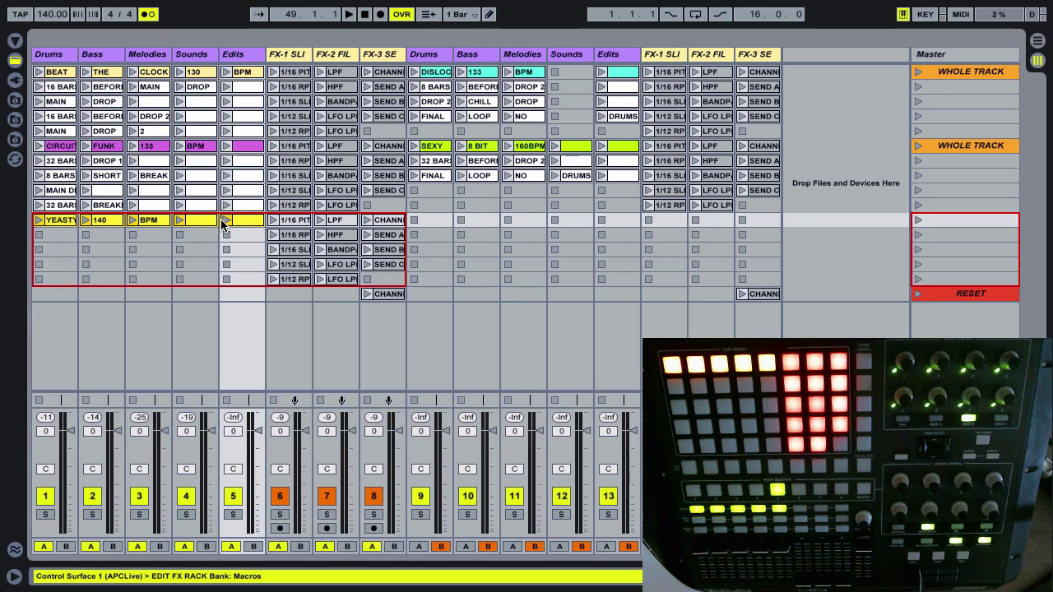
key(ctrl+d)
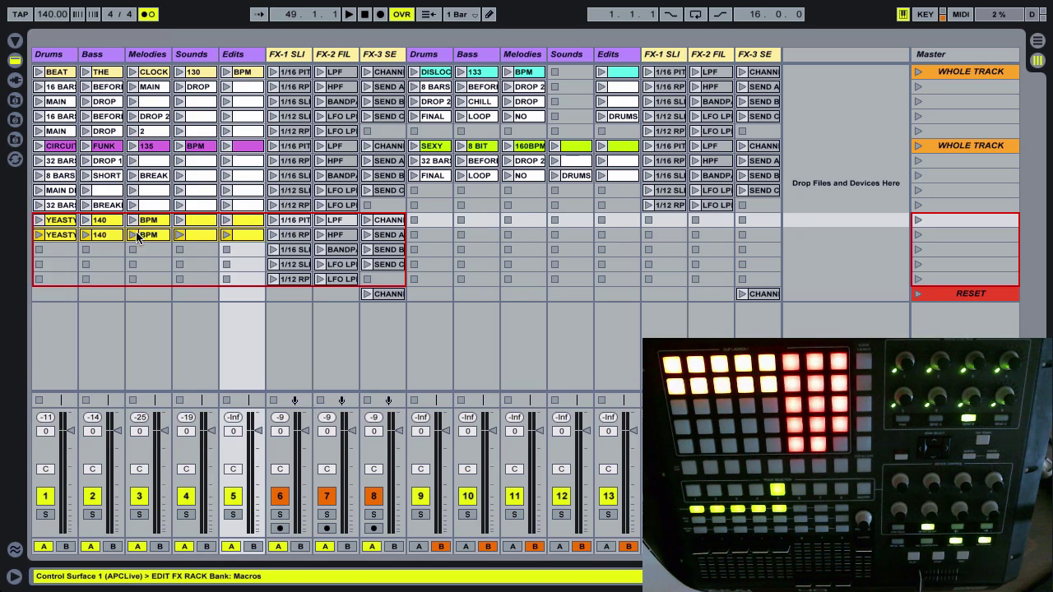
- Move the new song's duplicated row of five stem clips out of Session View into the Arrangement, starting at bar 49
double_click(69, 234)
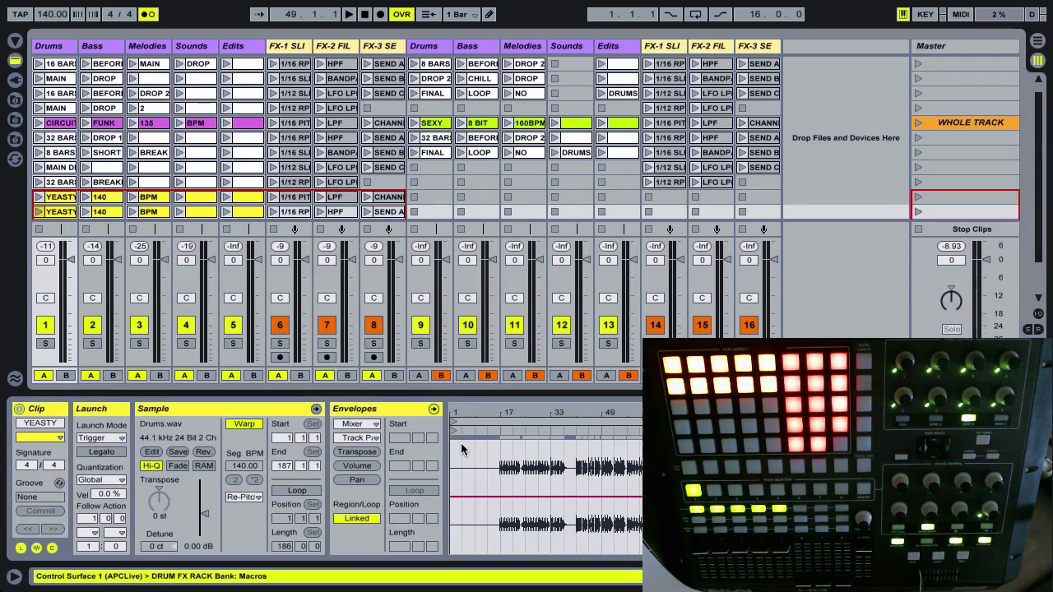
drag(453, 432, 502, 431)
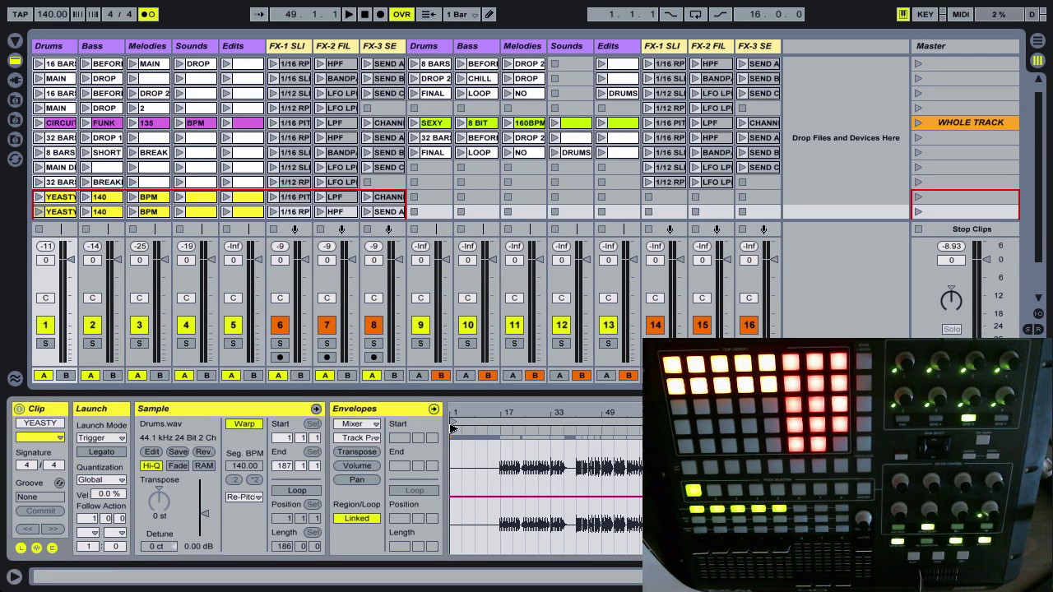
click(240, 211)
shift+click(57, 213)
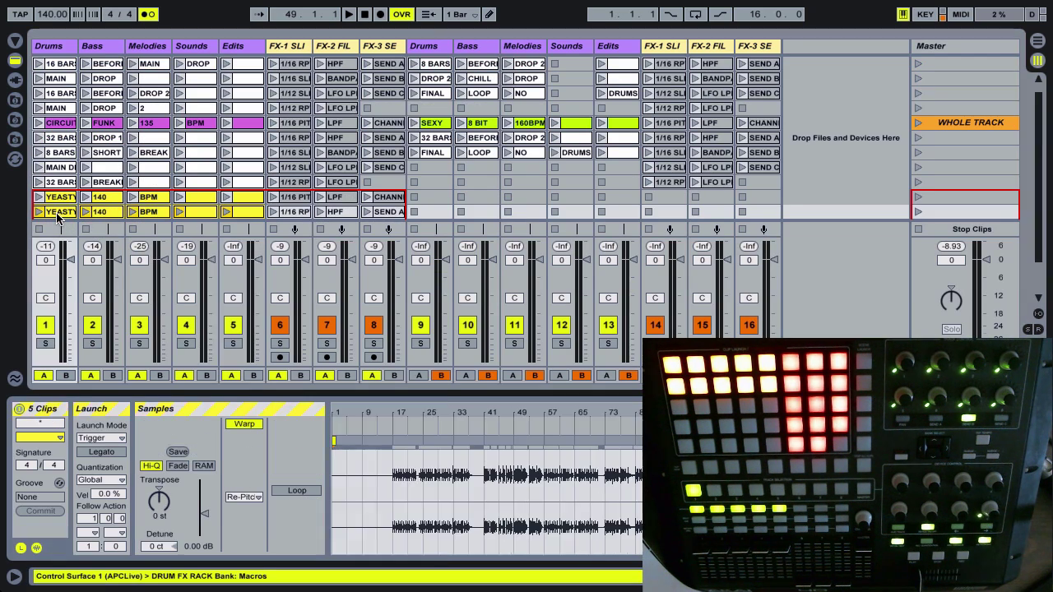
key(Tab)
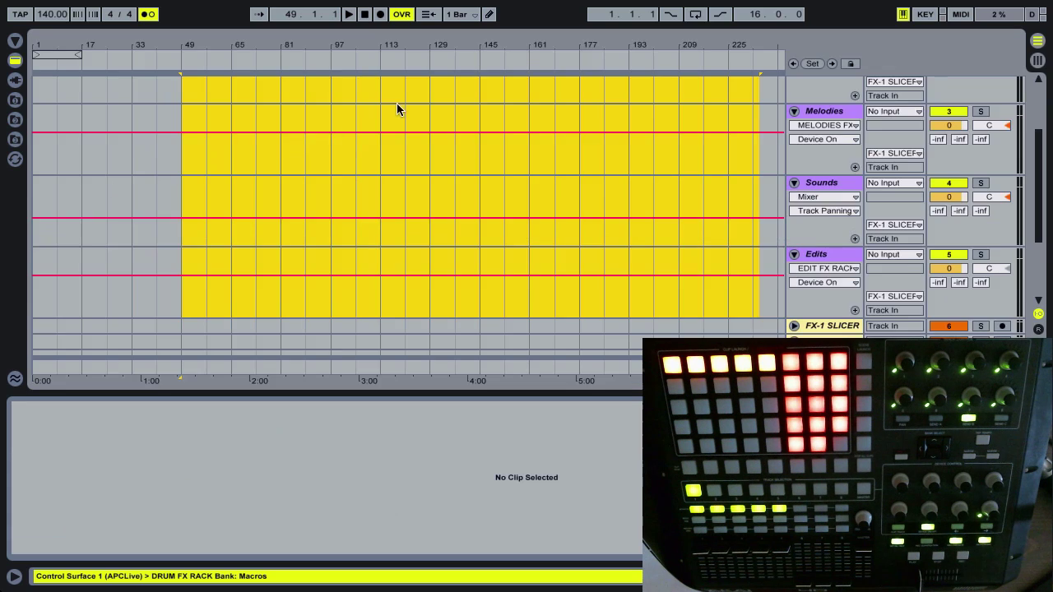
scroll(184, 99, up, 3)
click(183, 99)
key(super+a)
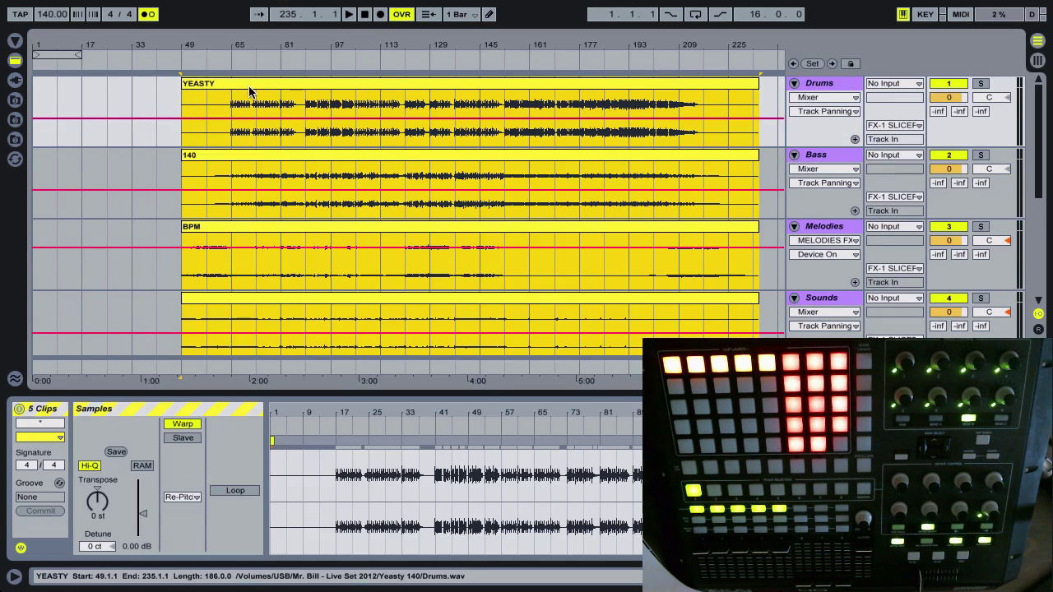
- Hide the clip detail view and mark the silent Drums intro from bar 49 to bar 65
drag(326, 394, 326, 559)
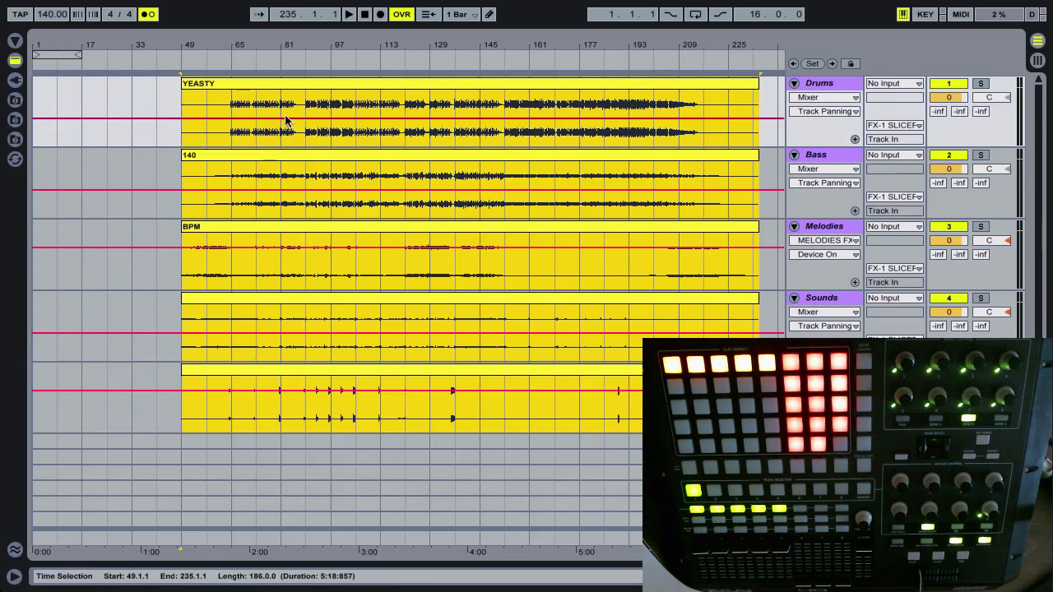
click(230, 132)
click(183, 133)
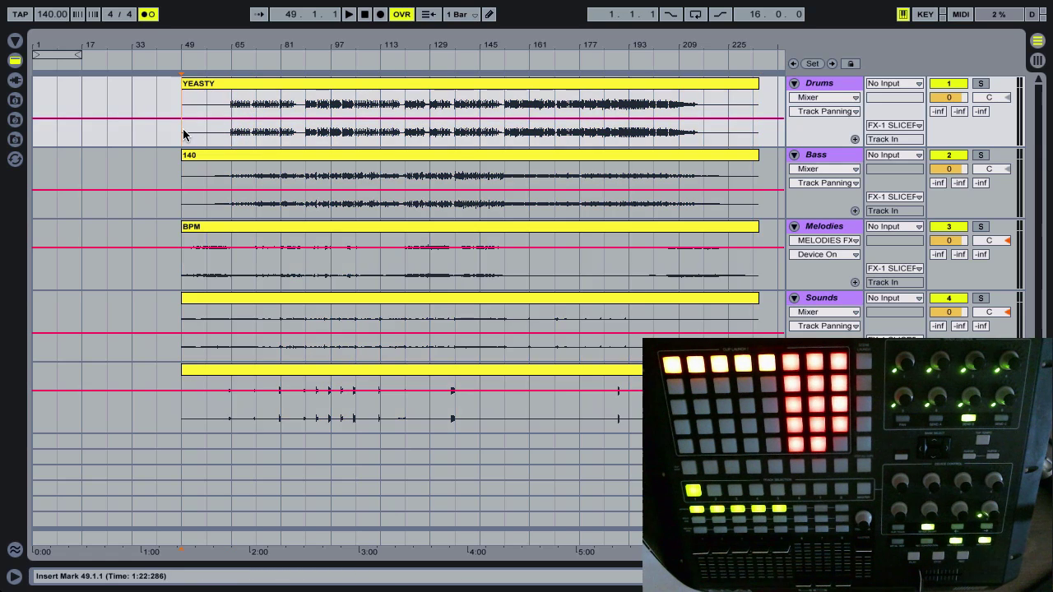
drag(189, 136, 228, 141)
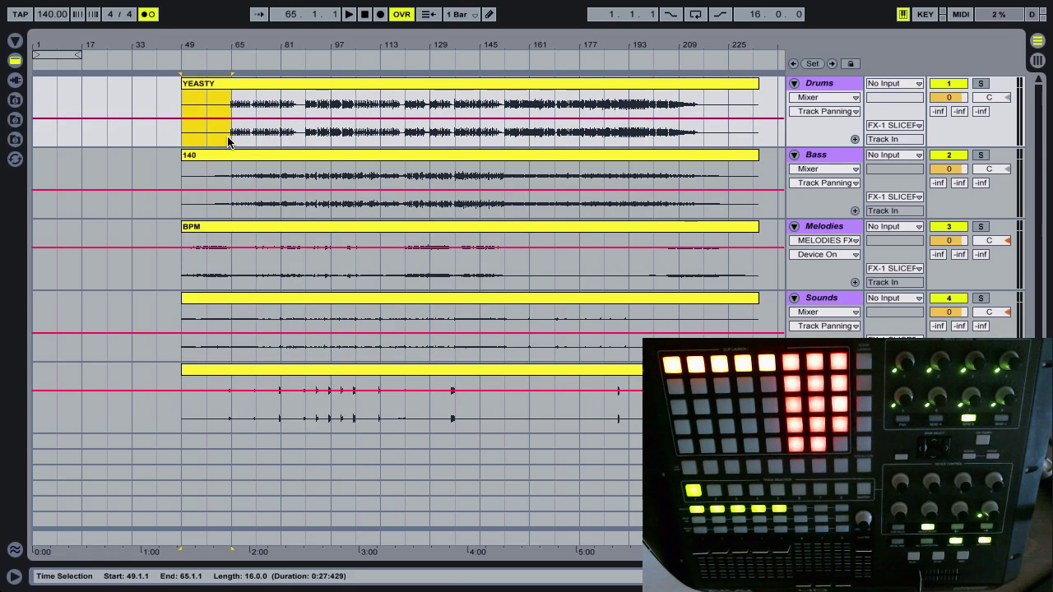
- Switch off the metronome and audition the arranged stems from bar 49 and from bar 57
key(space)
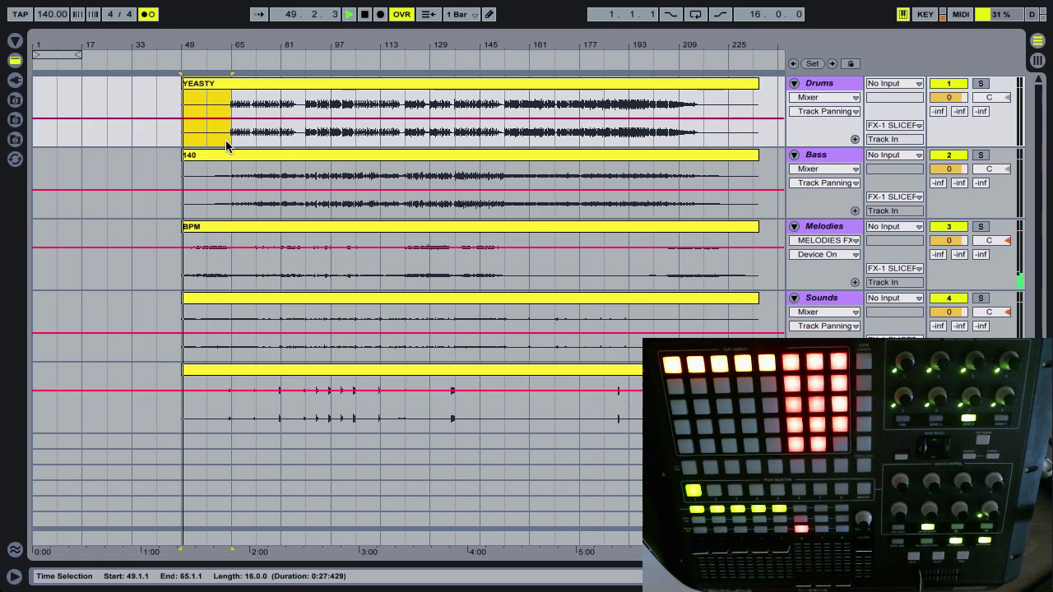
click(146, 16)
key(space)
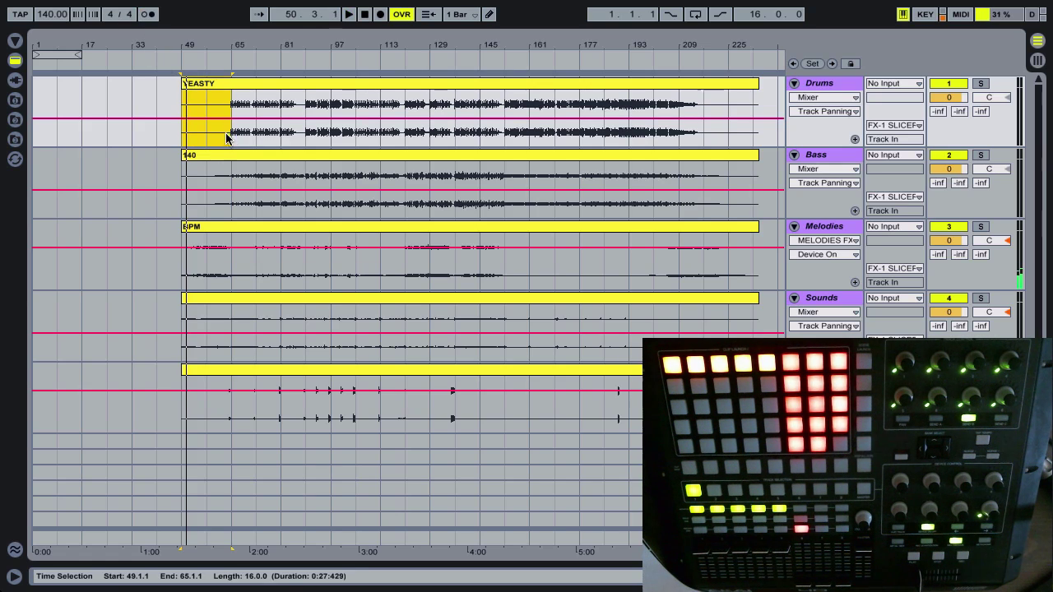
click(213, 136)
key(space)
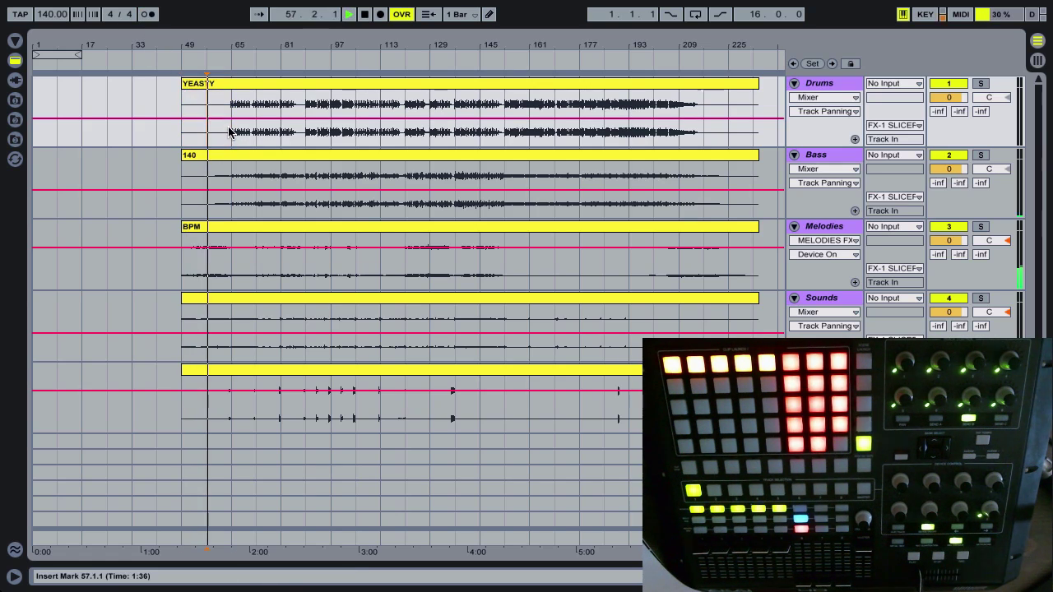
- Audition the arranged stems from bar 65 and from bar 81 to locate the drop
click(231, 132)
key(space)
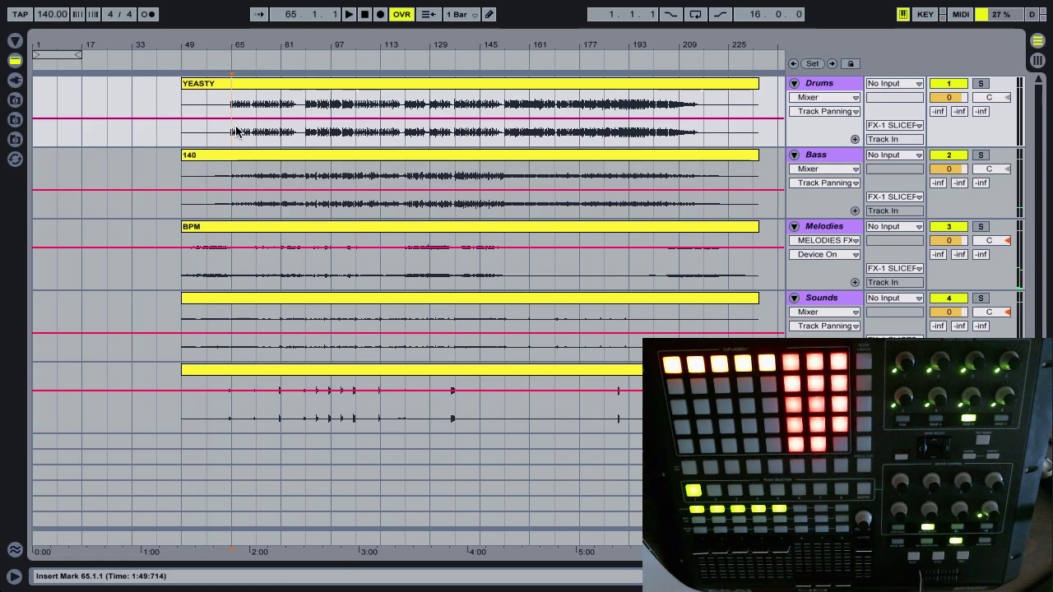
mouse_move(231, 132)
mouse_down()
mouse_move(271, 132)
mouse_move(244, 130)
mouse_up()
click(244, 130)
key(space)
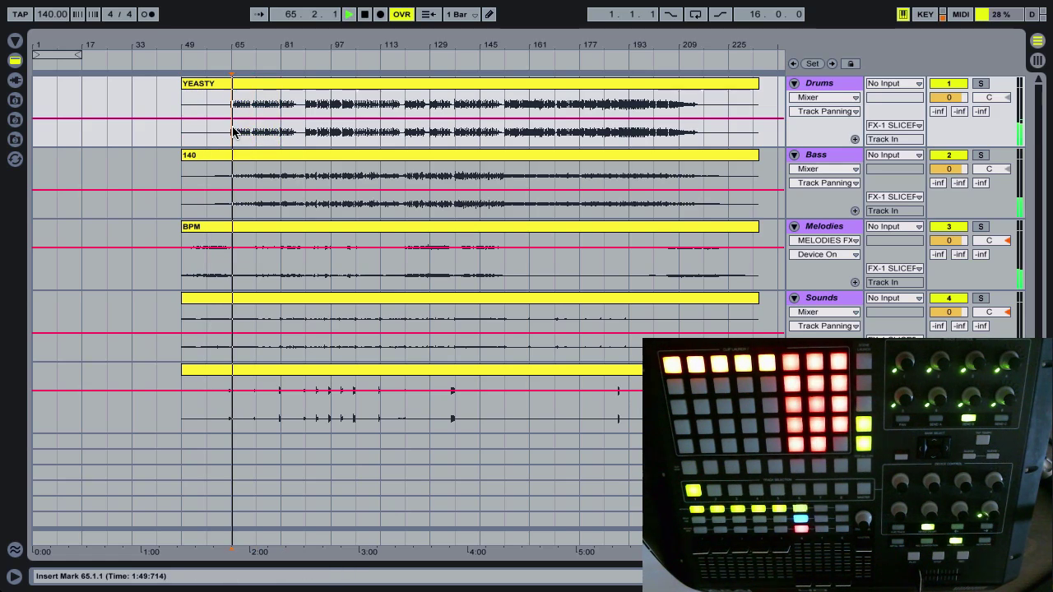
click(280, 130)
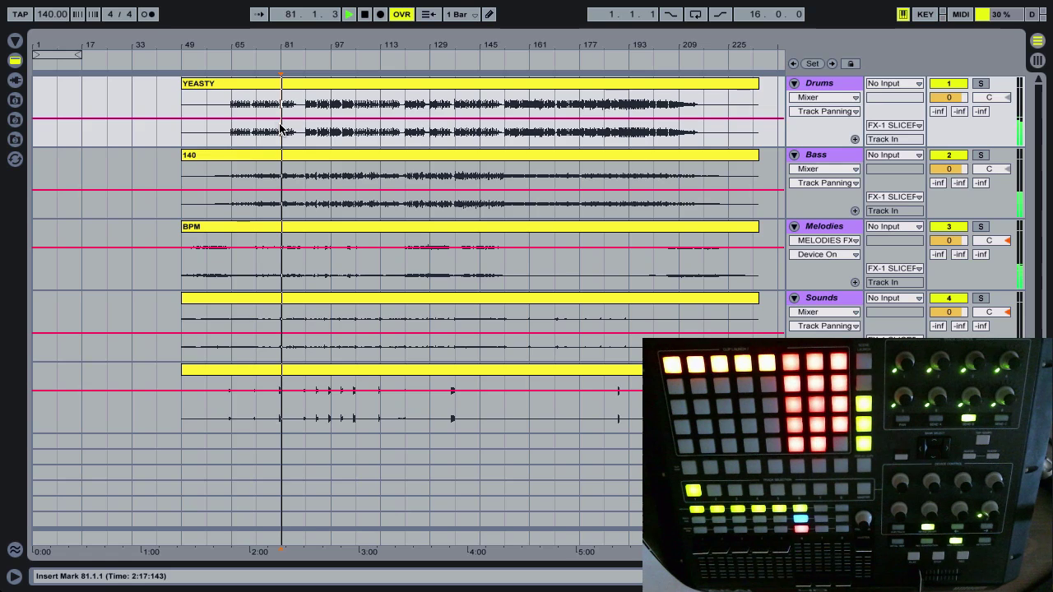
key(space)
- Delete the section from bar 49 to bar 65 across all five stem tracks
click(232, 133)
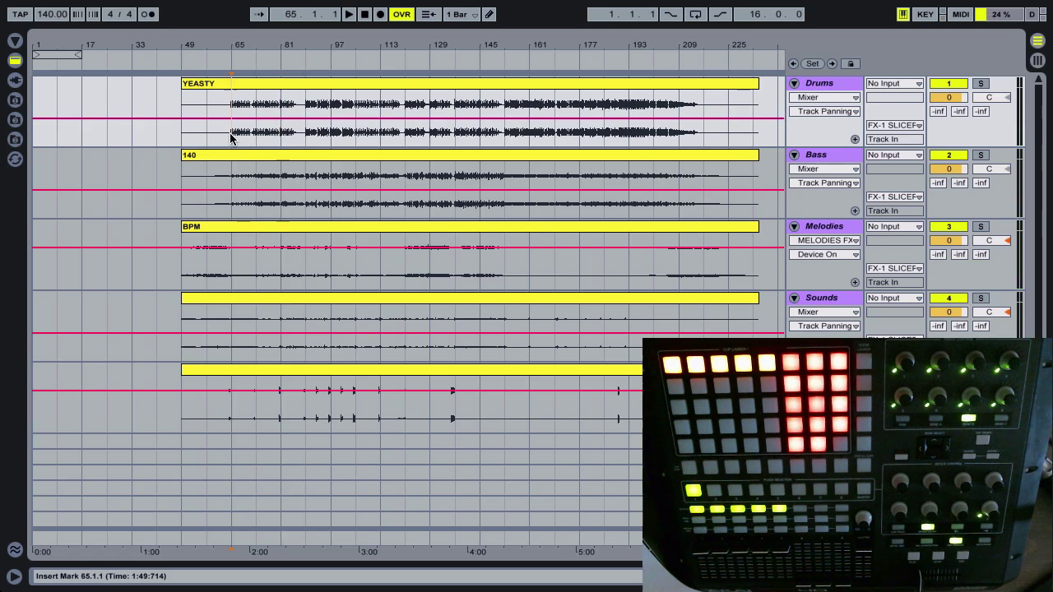
right_click(232, 136)
key(Escape)
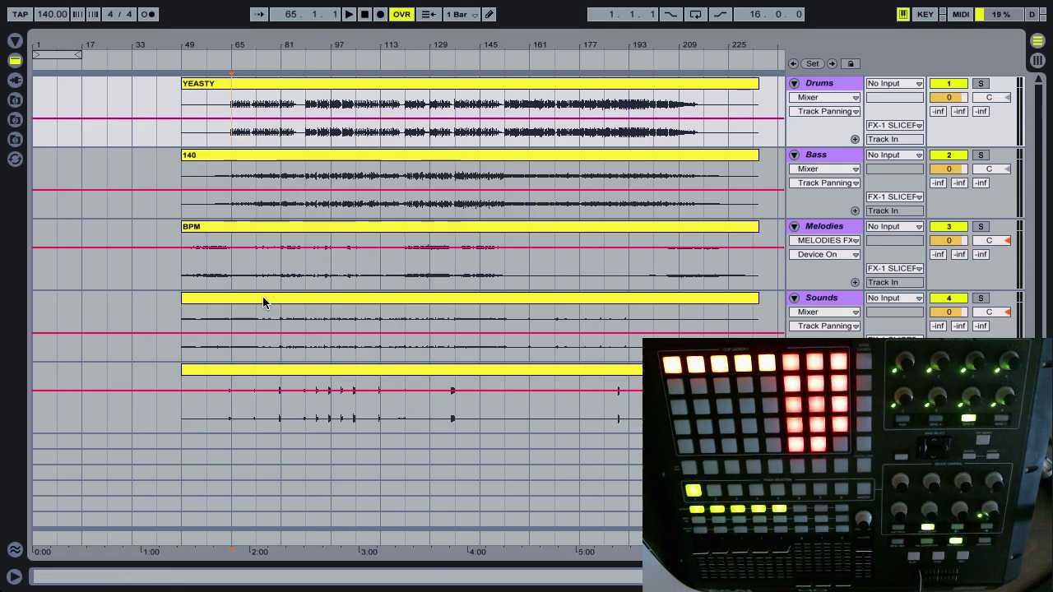
drag(236, 141, 184, 390)
key(ctrl+i)
- Copy the five stem clips starting at bar 65 into the Session View row directly below the YEASTY 140 BPM clips
click(270, 373)
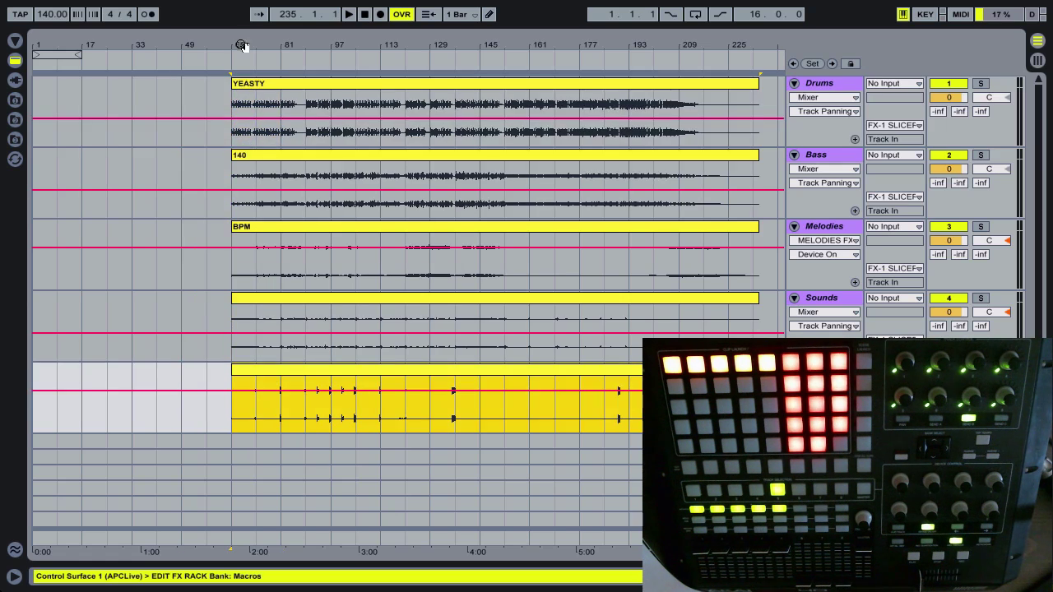
shift+click(258, 83)
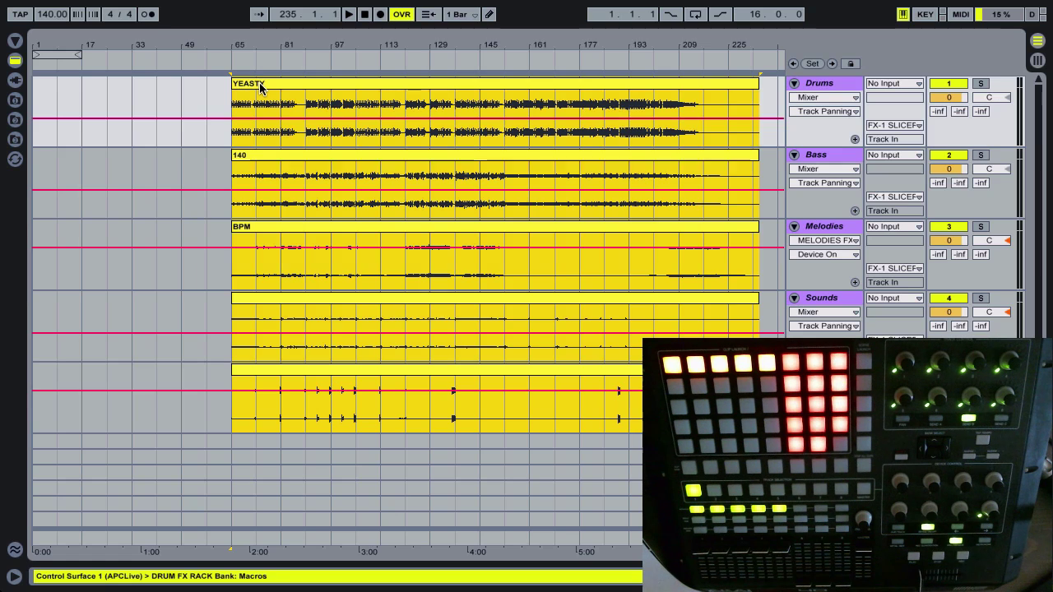
key(Tab)
scroll(68, 198, down, 2)
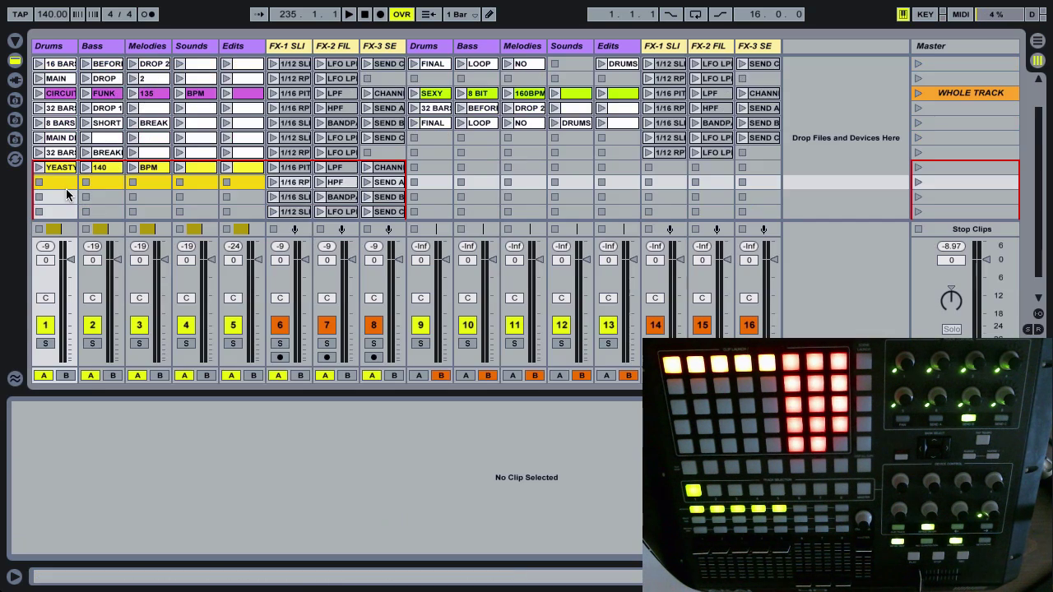
click(68, 187)
key(ctrl+v)
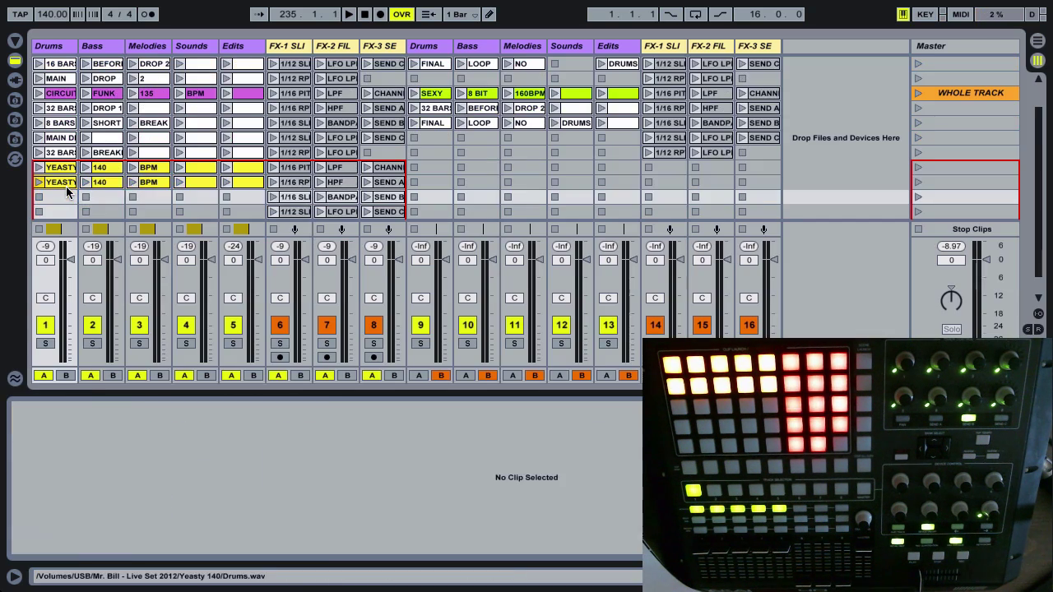
- Rename the Drums, Bass and Melodies clips in the second row to 16 BARS, BEFORE and DROP 1
text(16)
key(Tab)
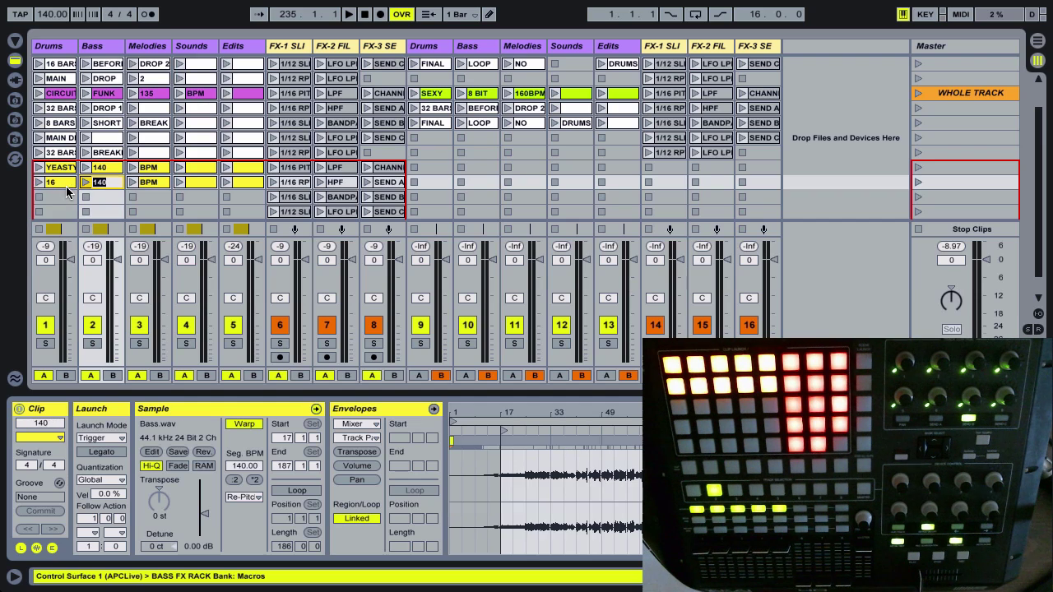
key(Return)
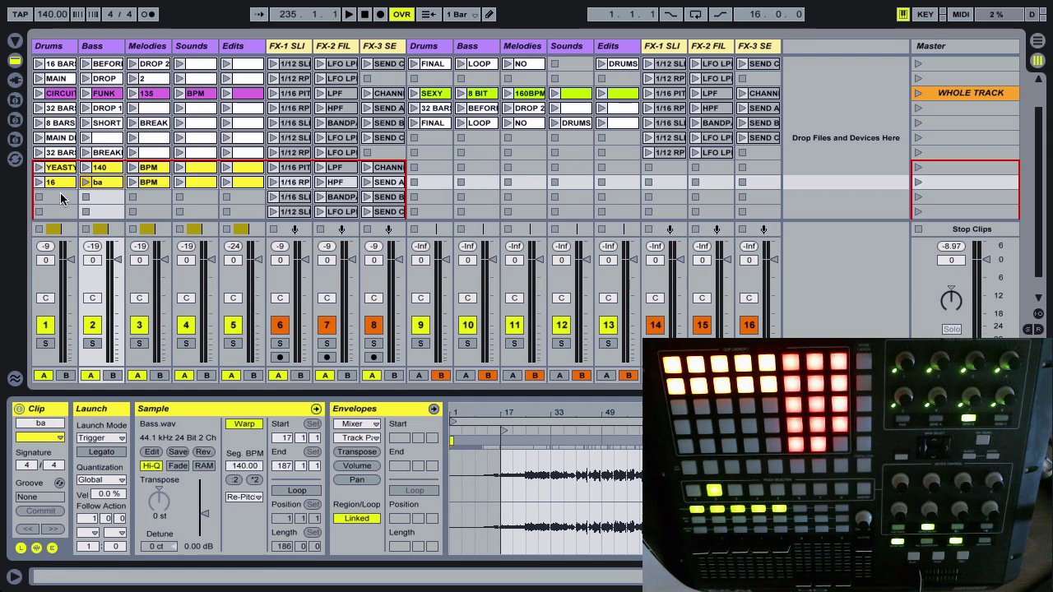
click(64, 181)
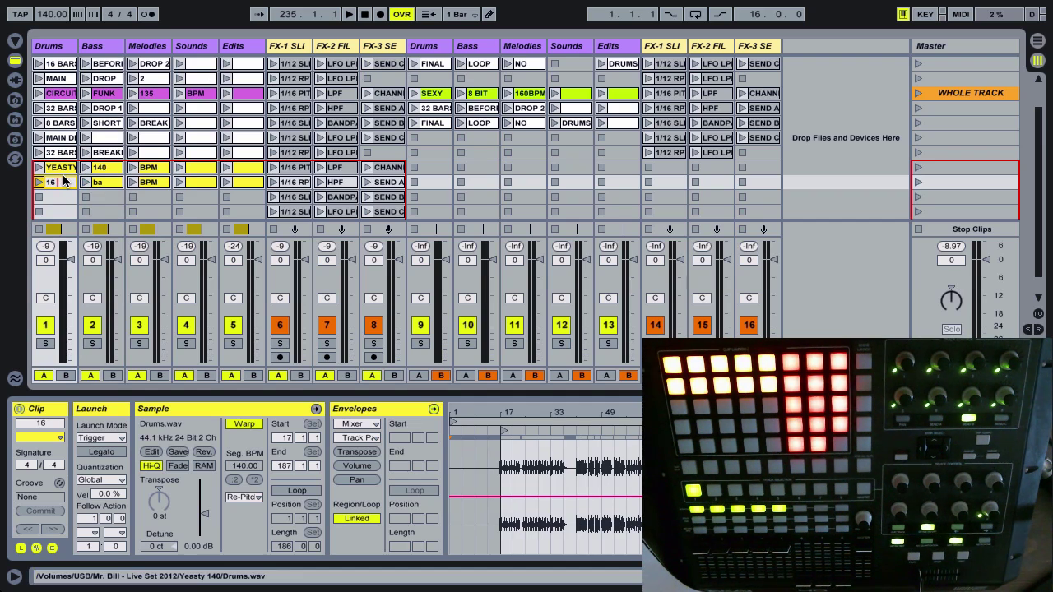
key(Right)
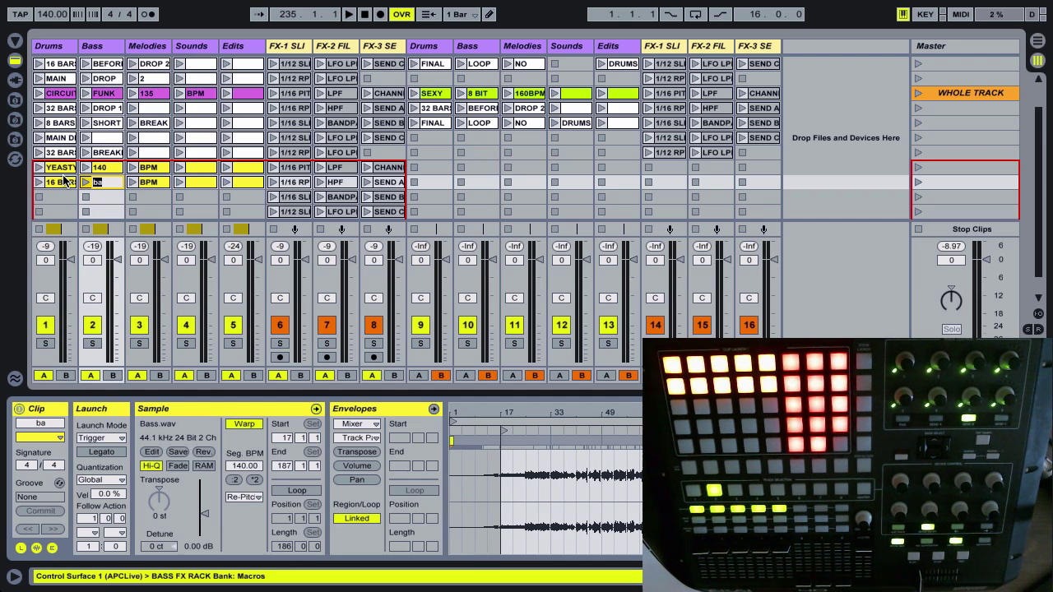
key(Right)
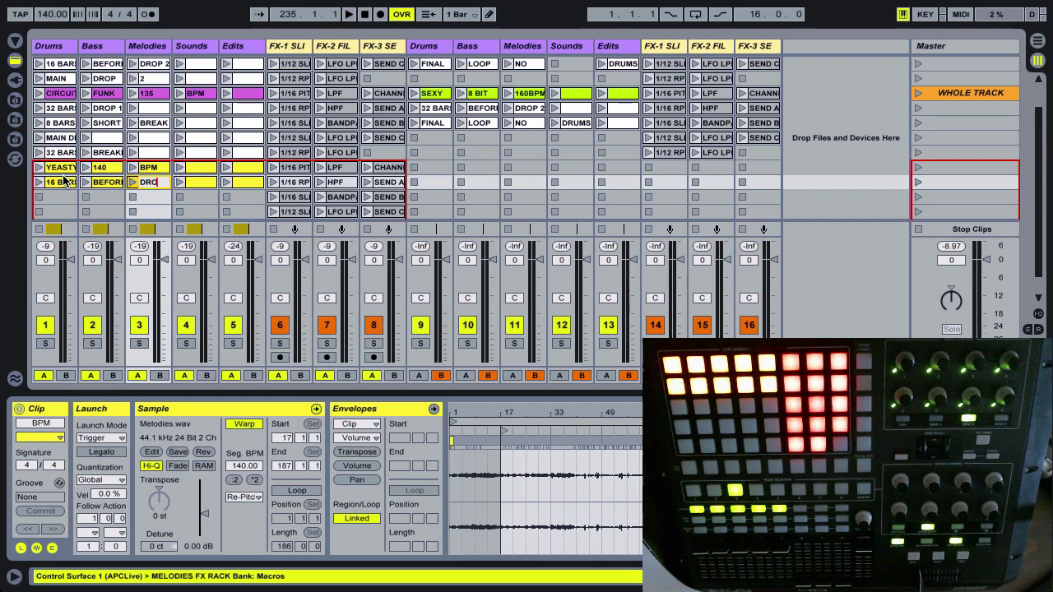
key(Return)
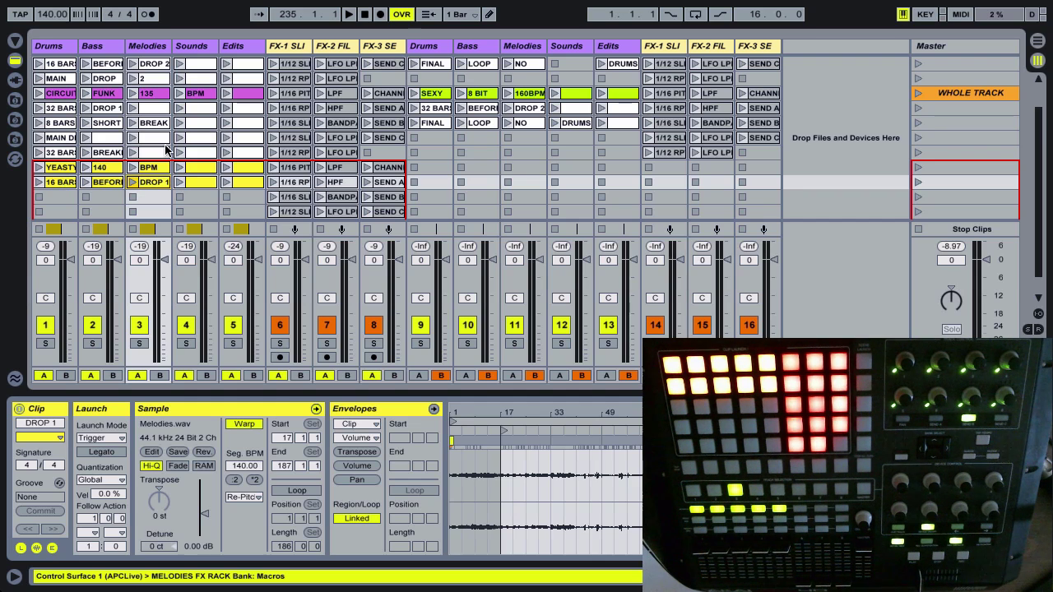
- Delete bars 65 to 81 from all five stem clips in the Arrangement
key(Tab)
click(259, 142)
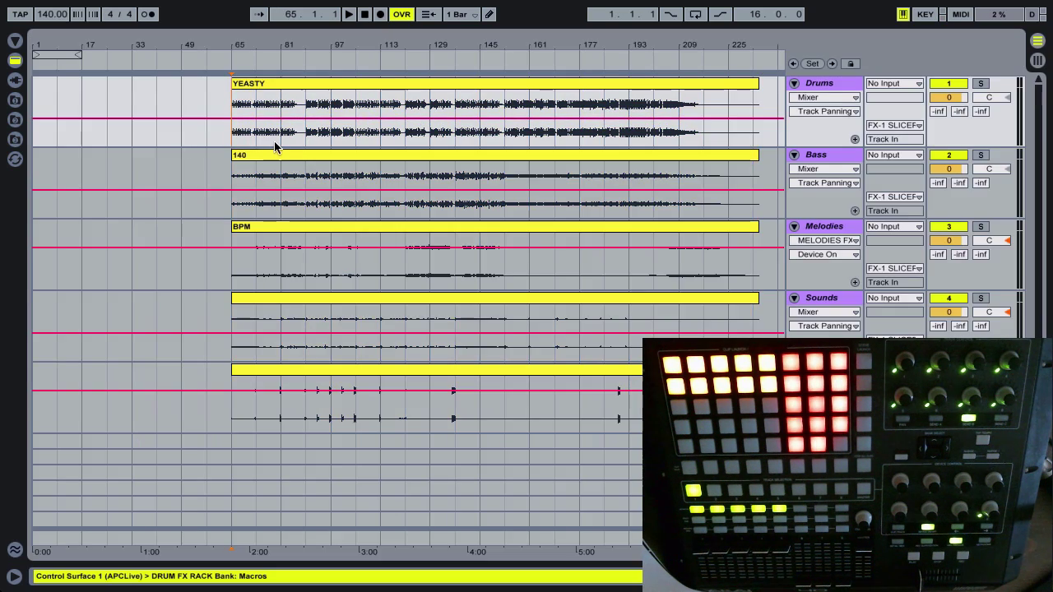
drag(274, 147, 242, 384)
key(Delete)
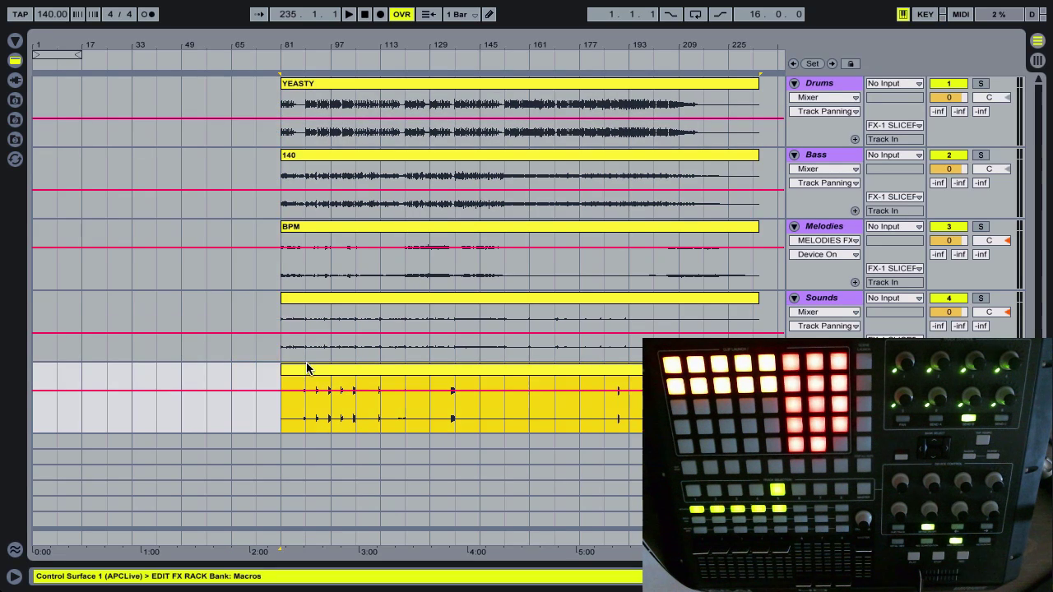
- Audition the stems from bar 81 and delete the section from bar 81 to bar 89 on all five tracks
key(space)
shift+click(346, 85)
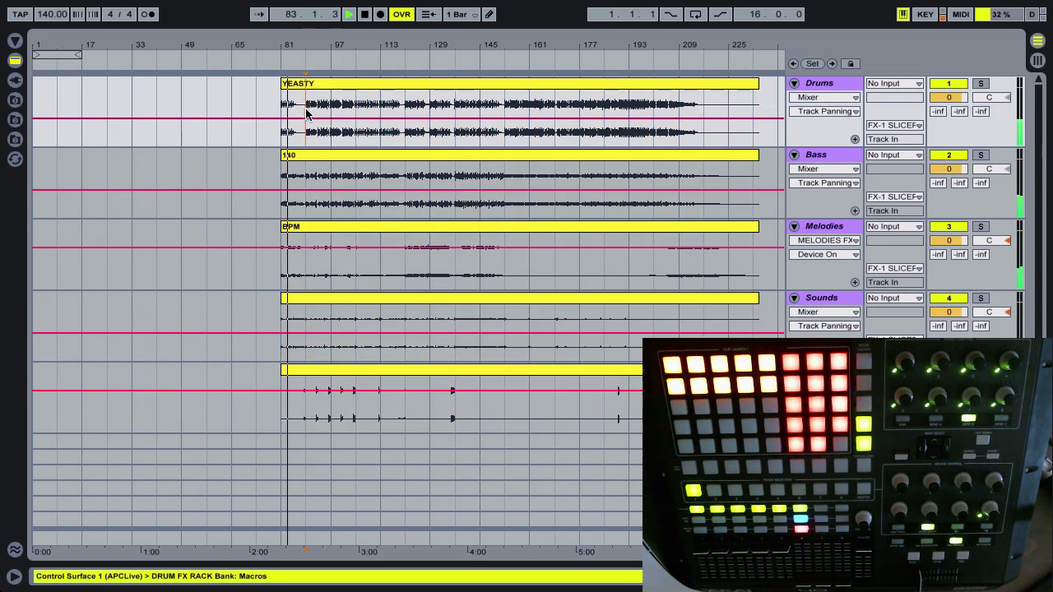
drag(302, 141, 283, 372)
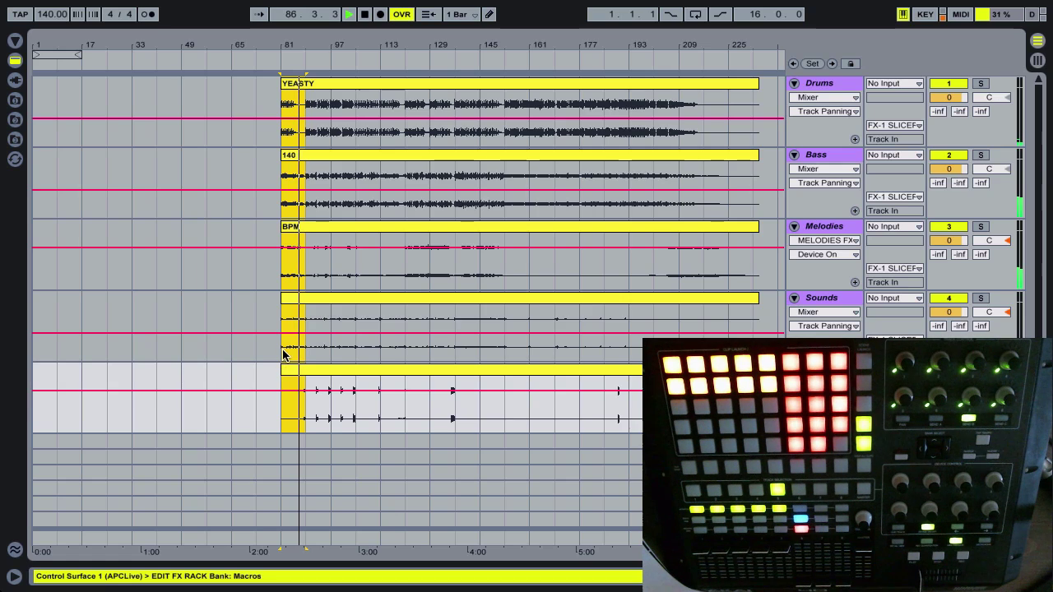
key(Delete)
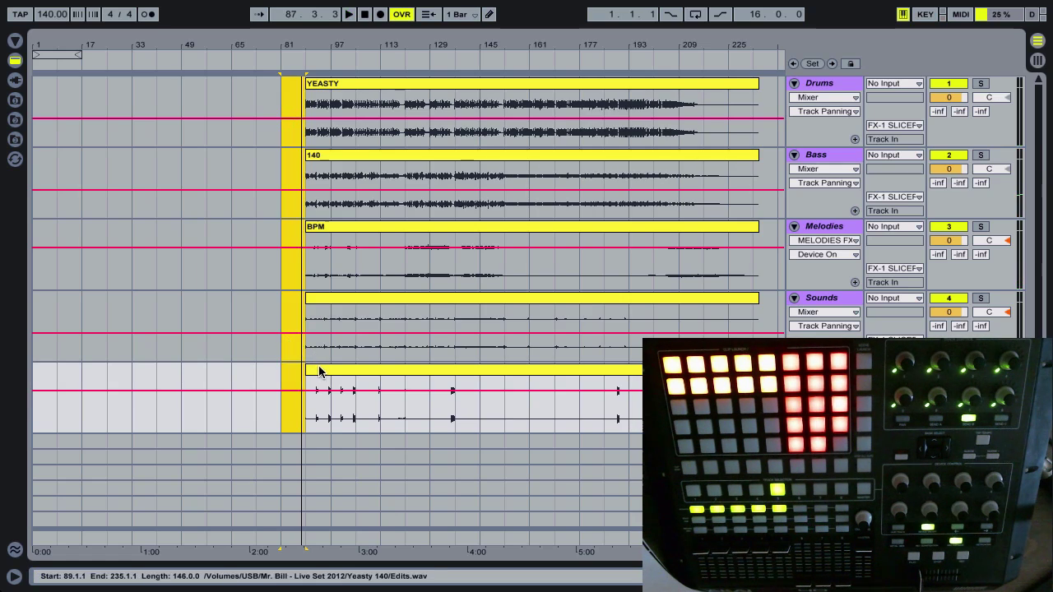
- Audition the stems from bar 89 and copy the five clips starting there into the Session View row below the 16 BARS clips
click(317, 371)
key(space)
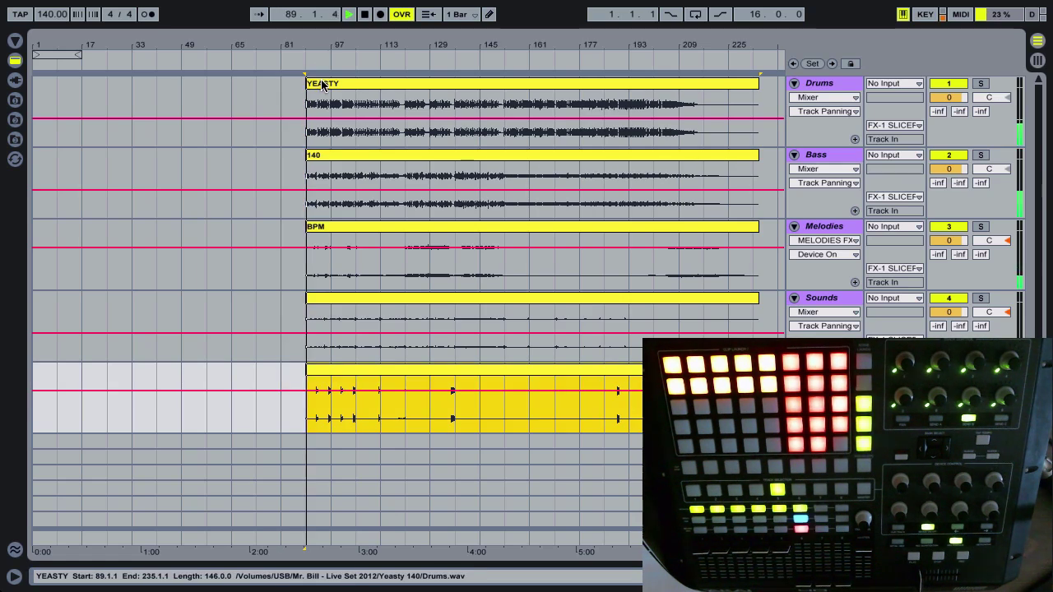
shift+click(322, 83)
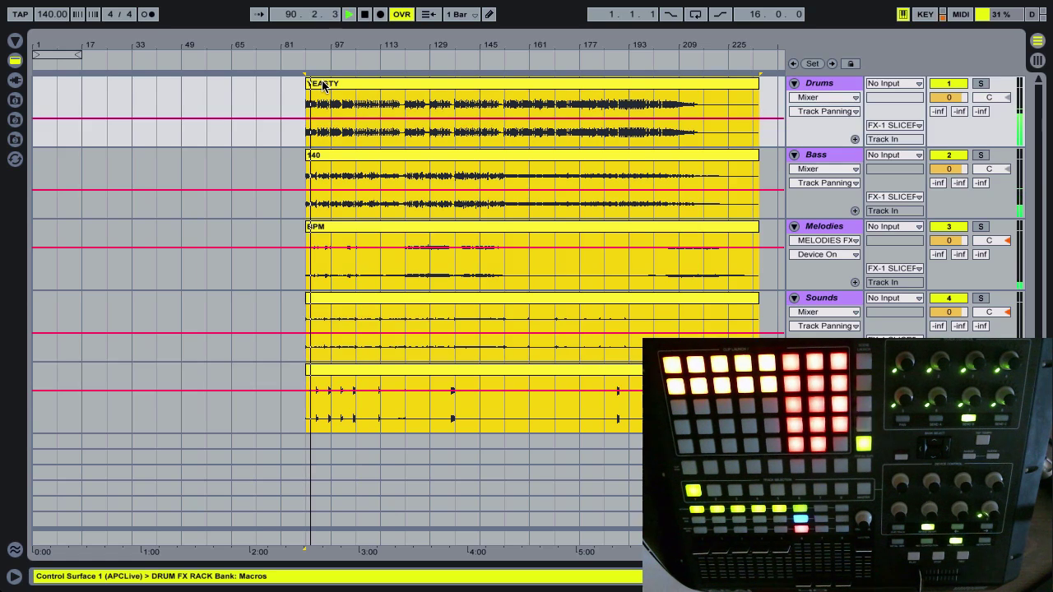
mouse_move(307, 83)
mouse_down()
mouse_move(183, 81)
mouse_move(308, 82)
mouse_up()
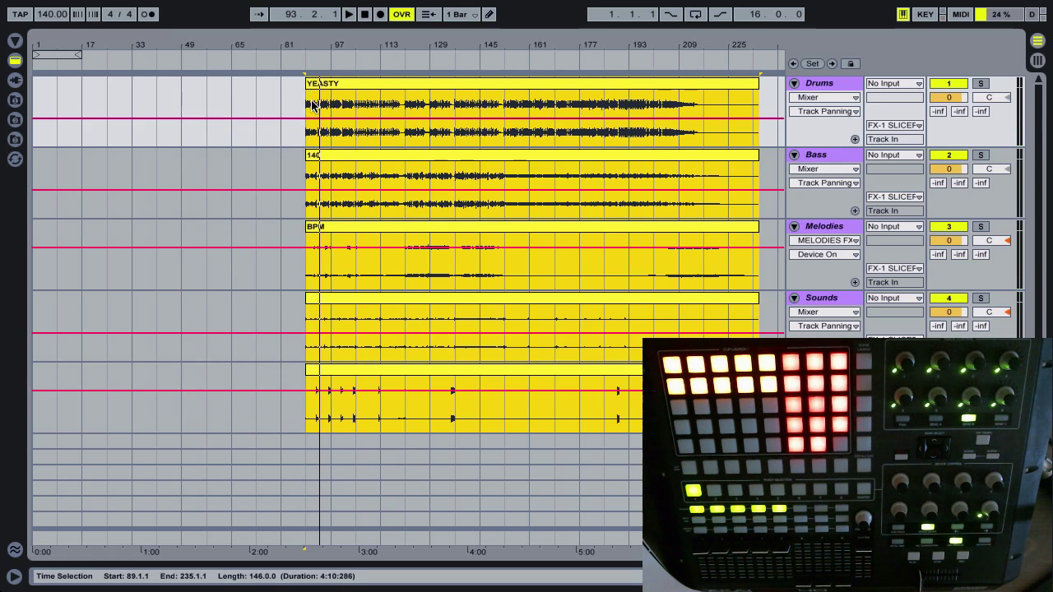
key(Tab)
click(62, 186)
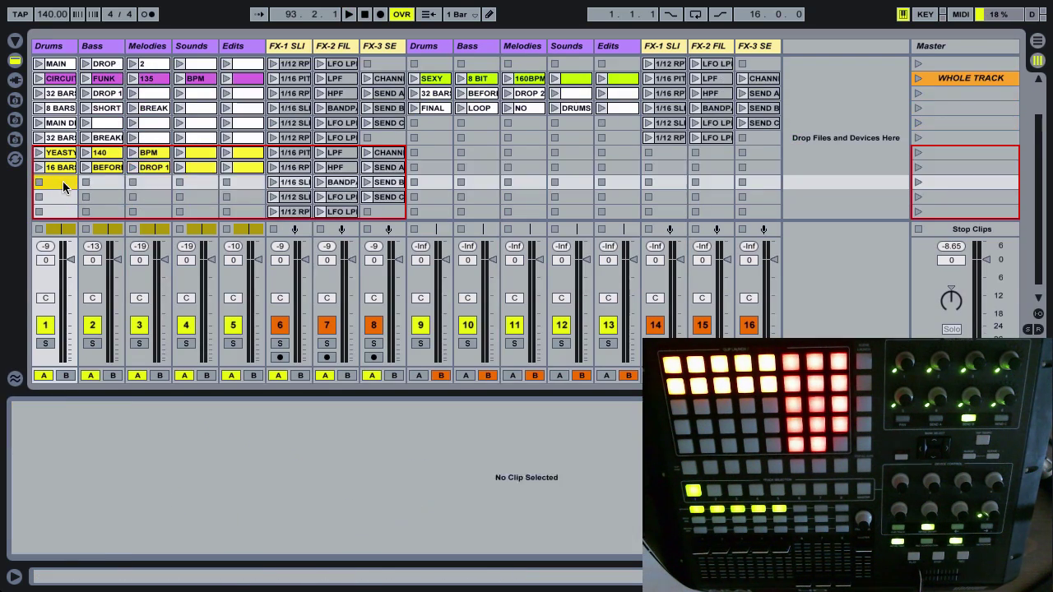
key(ctrl+v)
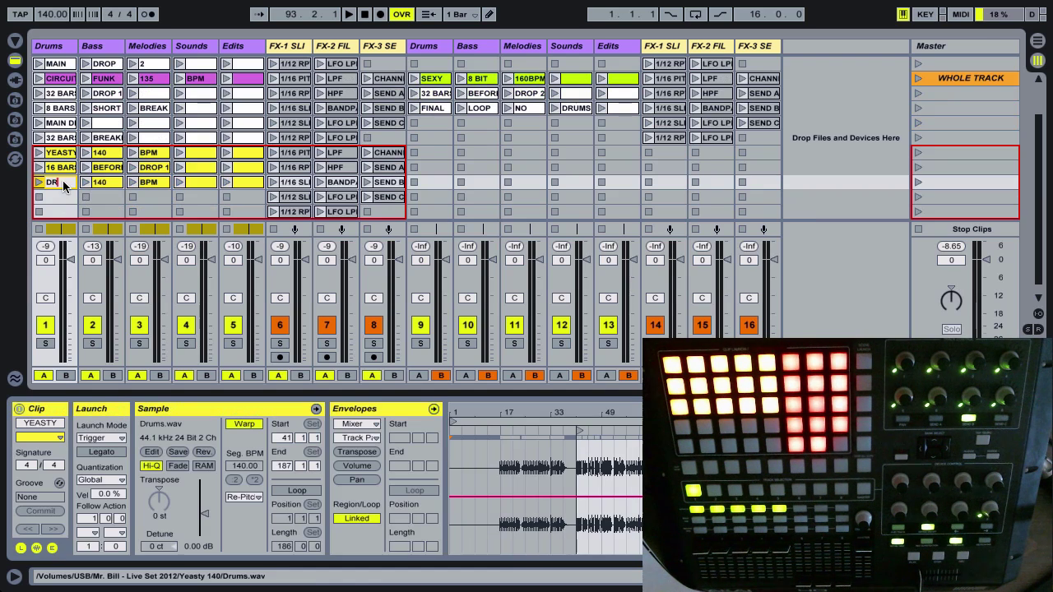
- Rename the new row's Drums and Bass clips to DROP and 1, and clear the Melodies clip's name
key(Tab)
text(1)
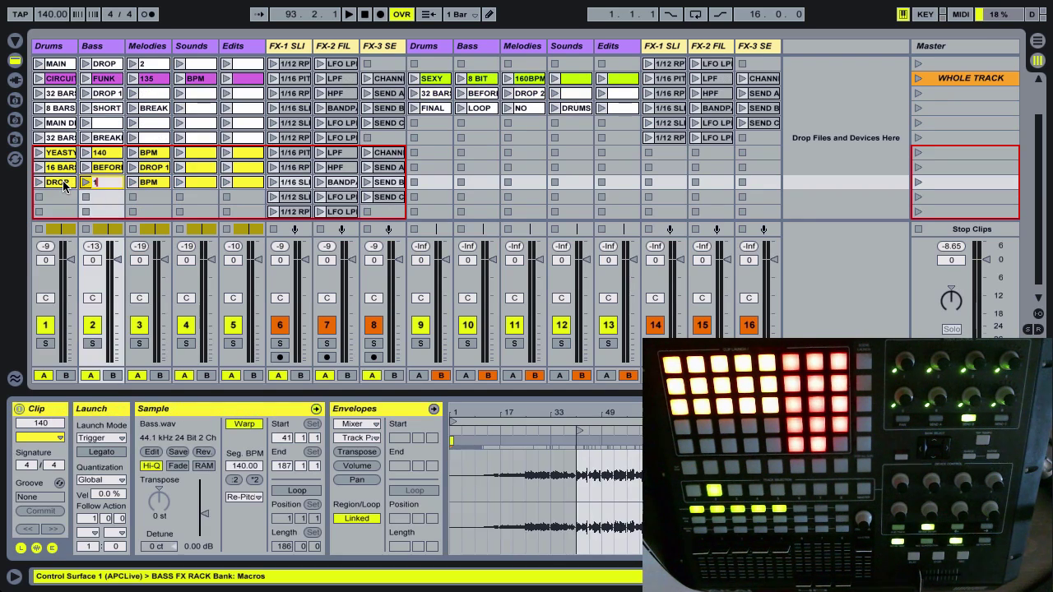
key(Tab)
- Audition the Arrangement from bars 105 and 121 and delete bars 89 to 121 from all five stem clips
key(Tab)
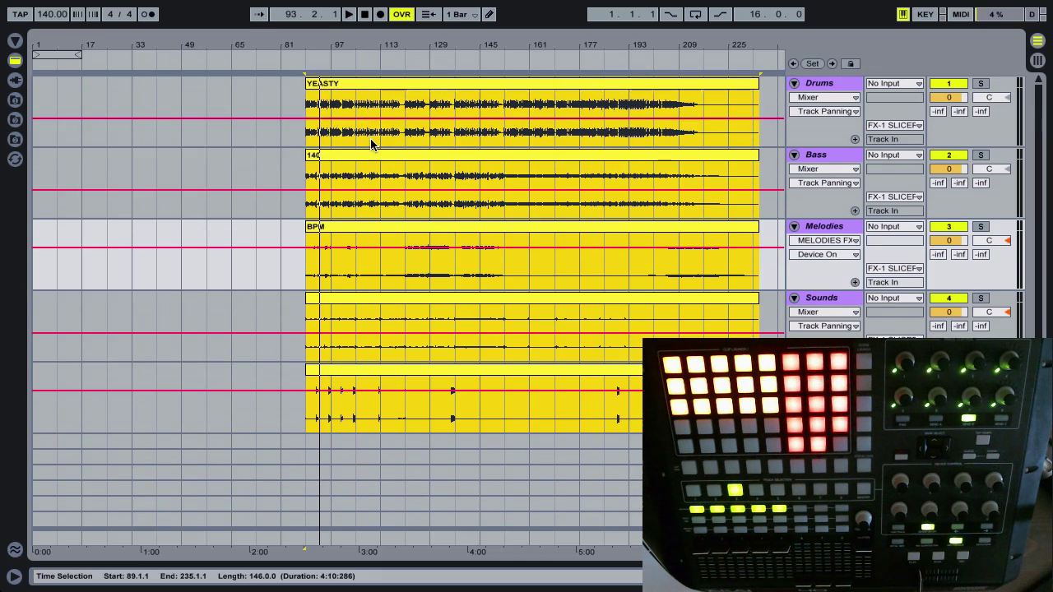
click(371, 144)
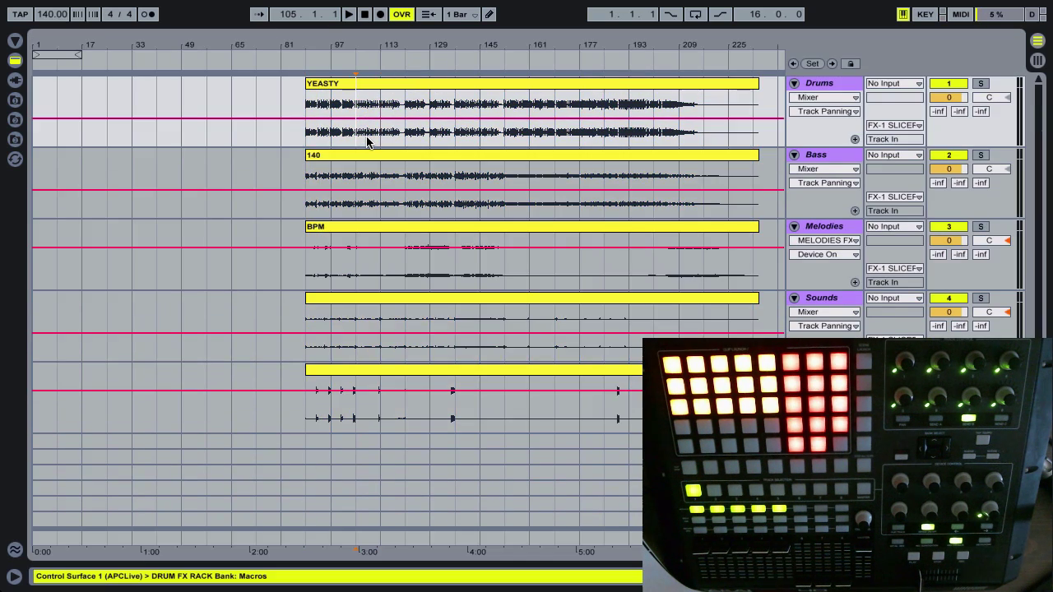
key(space)
key(space)
key(space)
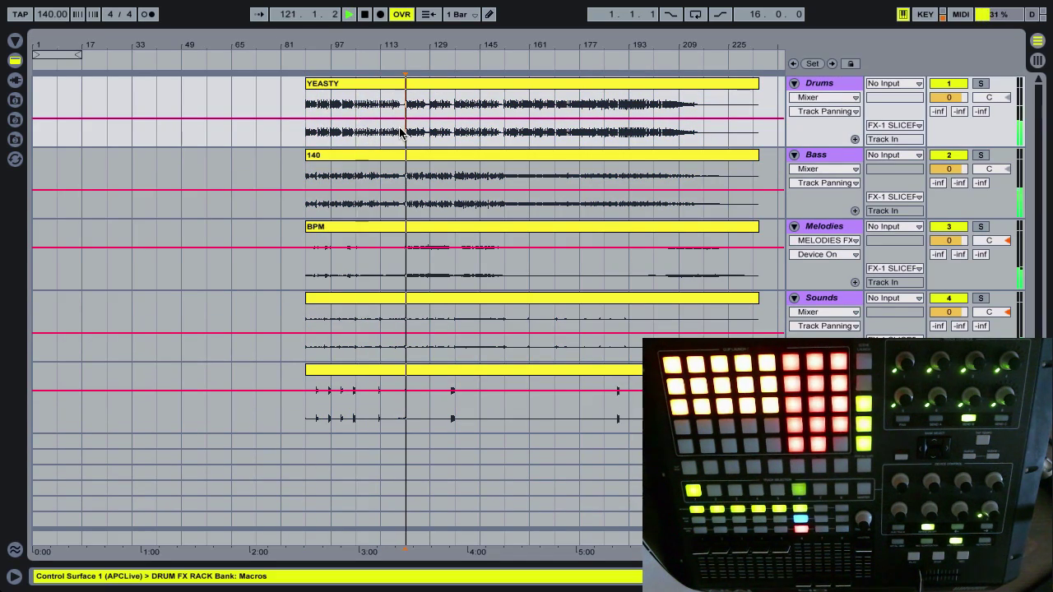
drag(404, 150, 308, 411)
key(Delete)
- Audition the stems from bar 137 in the Arrangement
click(419, 139)
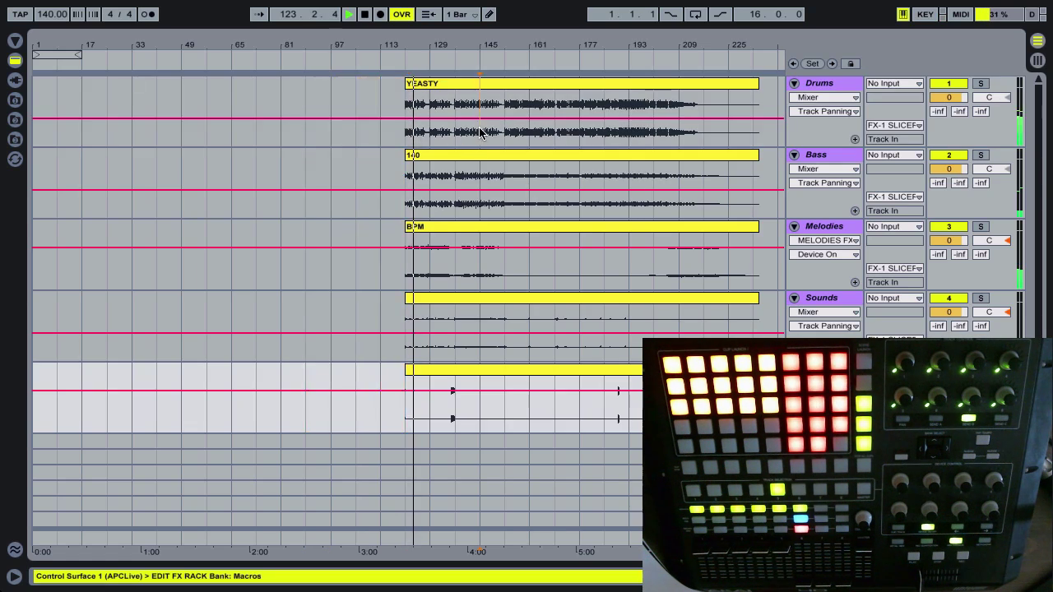
click(456, 136)
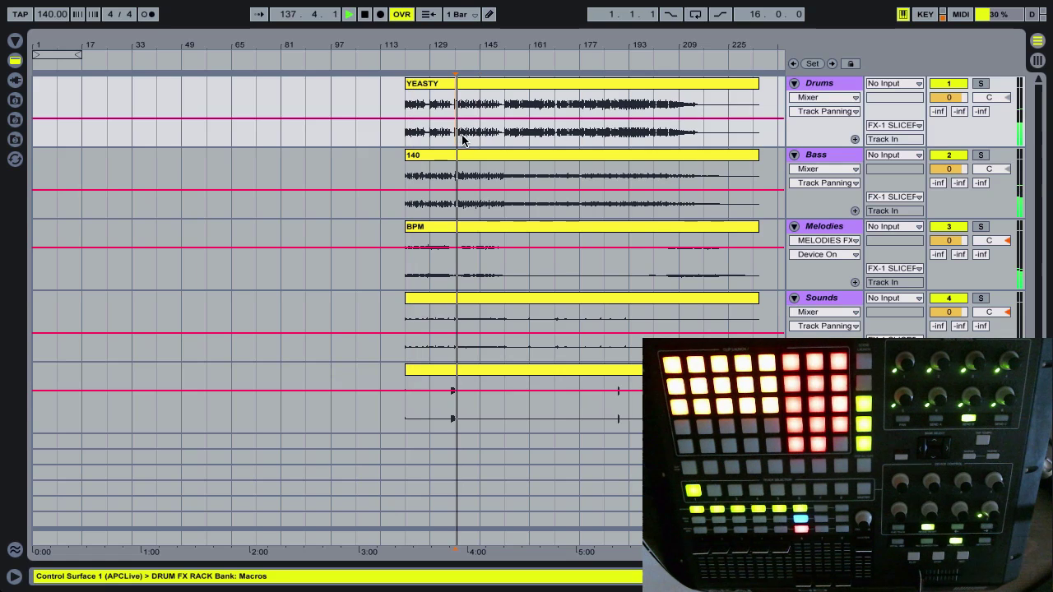
right_click(439, 141)
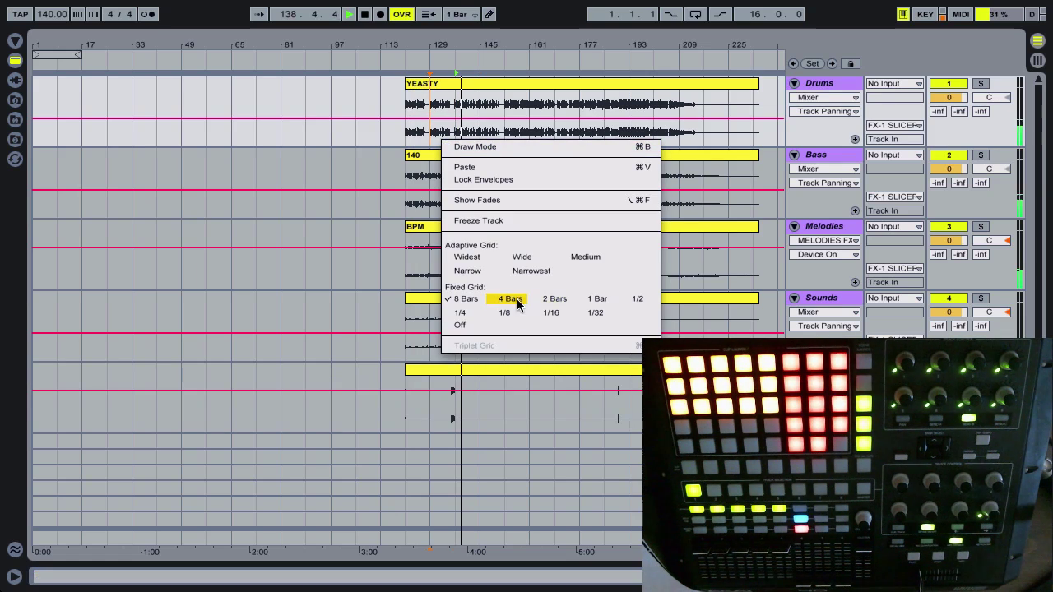
click(390, 131)
drag(408, 134, 497, 126)
- Copy the five stem clips starting at bar 121 into the Session View row below the DROP 1 clips
click(460, 83)
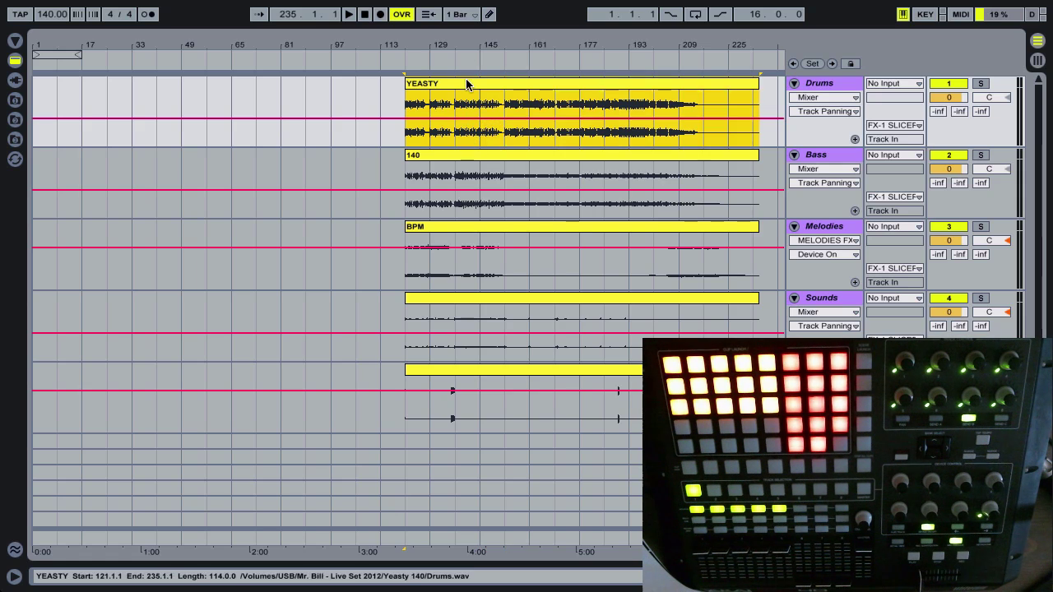
shift+click(499, 371)
key(Tab)
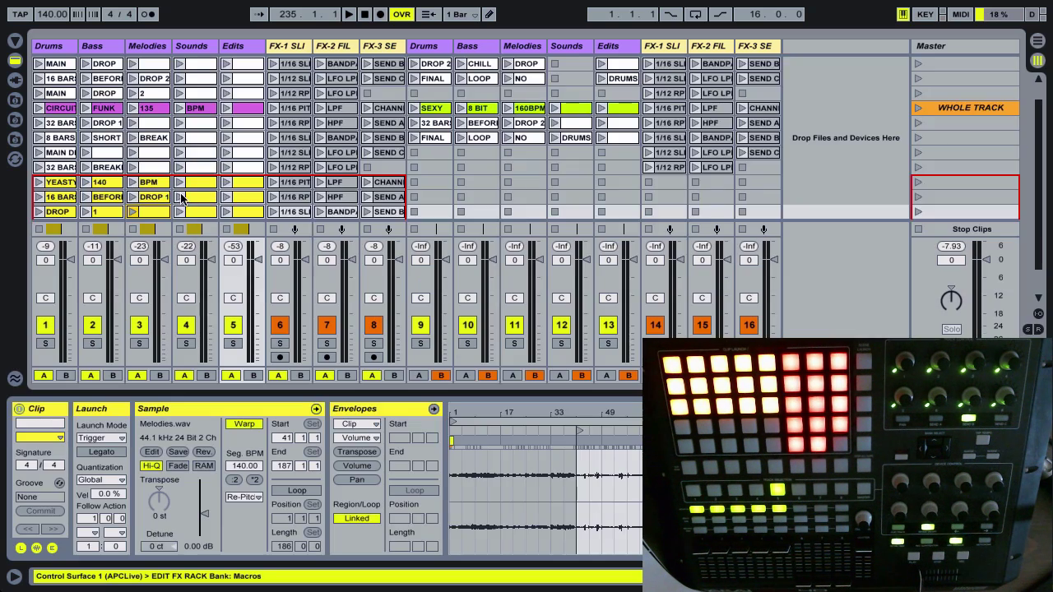
click(63, 196)
click(61, 185)
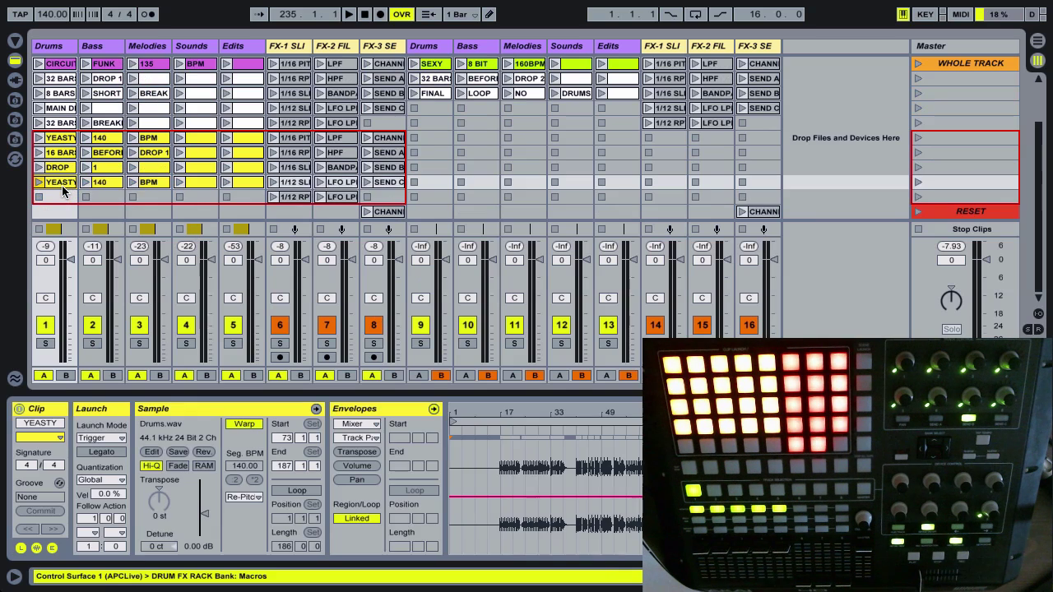
- Rename the pasted row's Drums and Bass clips to CHILL and SECTION, and clear the Melodies clip's name
text(CHILL)
key(Tab)
text(S)
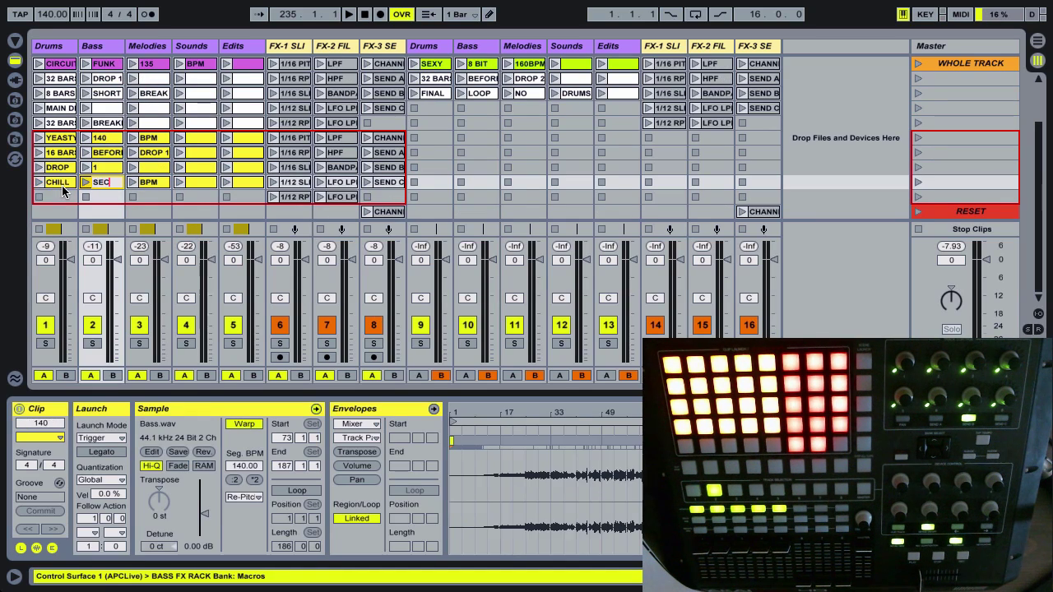
key(Tab)
- Audition the Arrangement from bar 153 and try deleting bars 121 to 153 from all five stem clips
key(Tab)
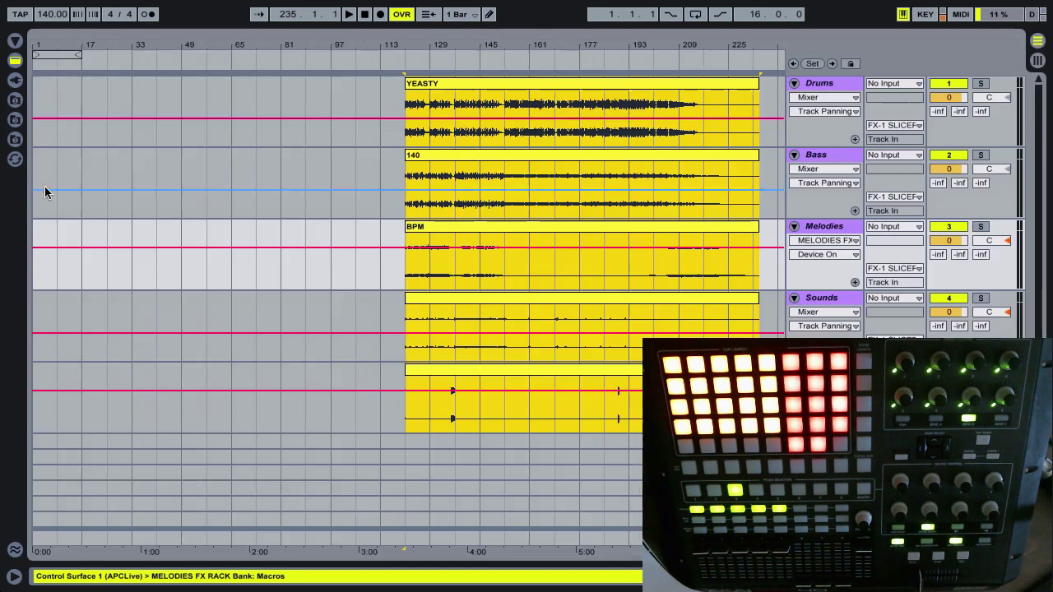
click(504, 104)
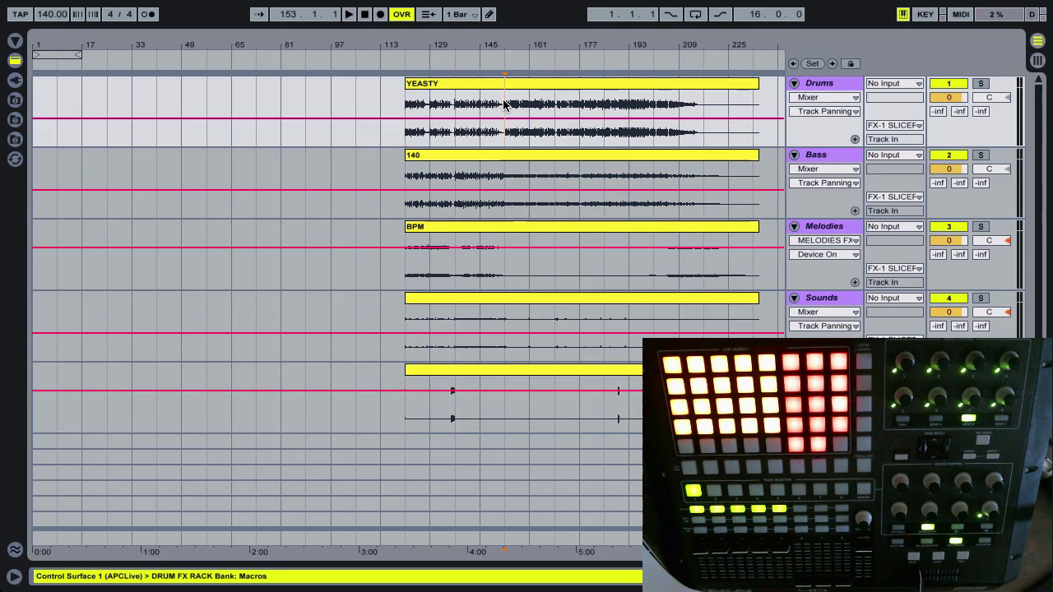
key(space)
drag(504, 104, 408, 424)
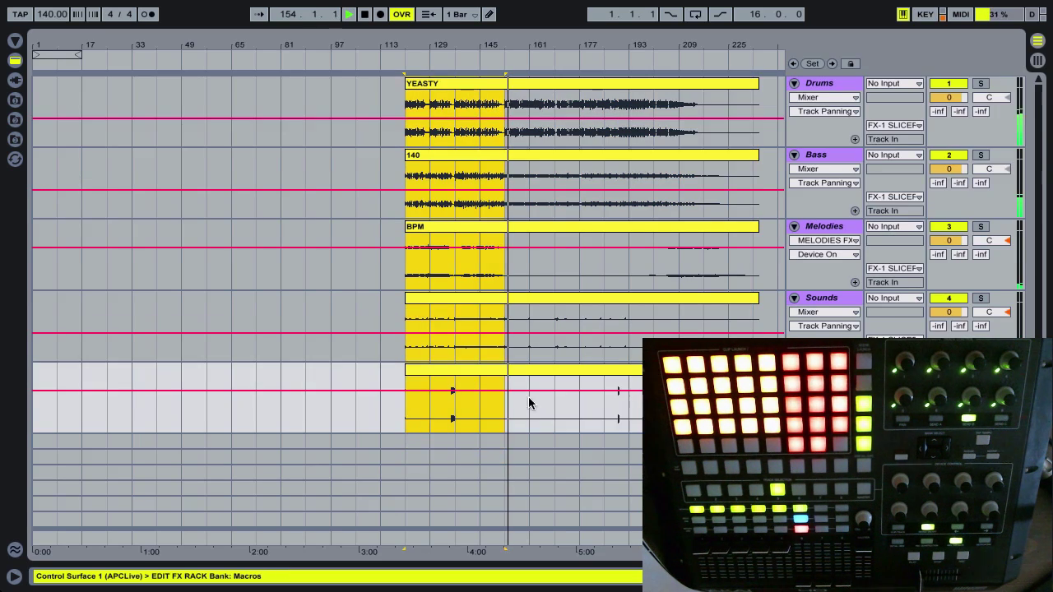
key(Delete)
click(564, 372)
click(491, 103)
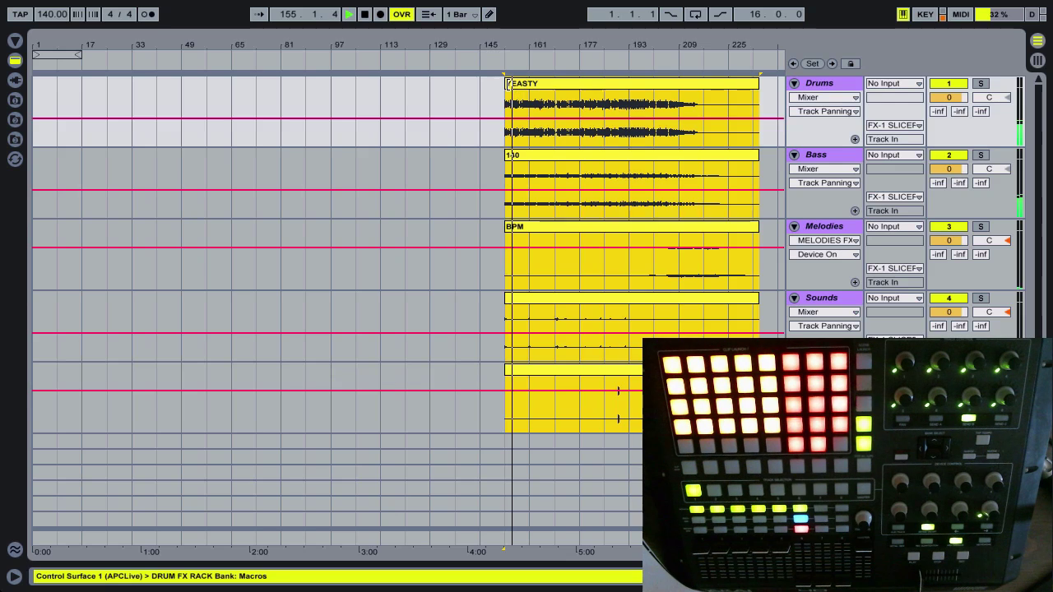
key(ctrl+z)
- Delete bars 121 to 145 from all five stem clips and audition the stems from bar 145
right_click(491, 103)
key(space)
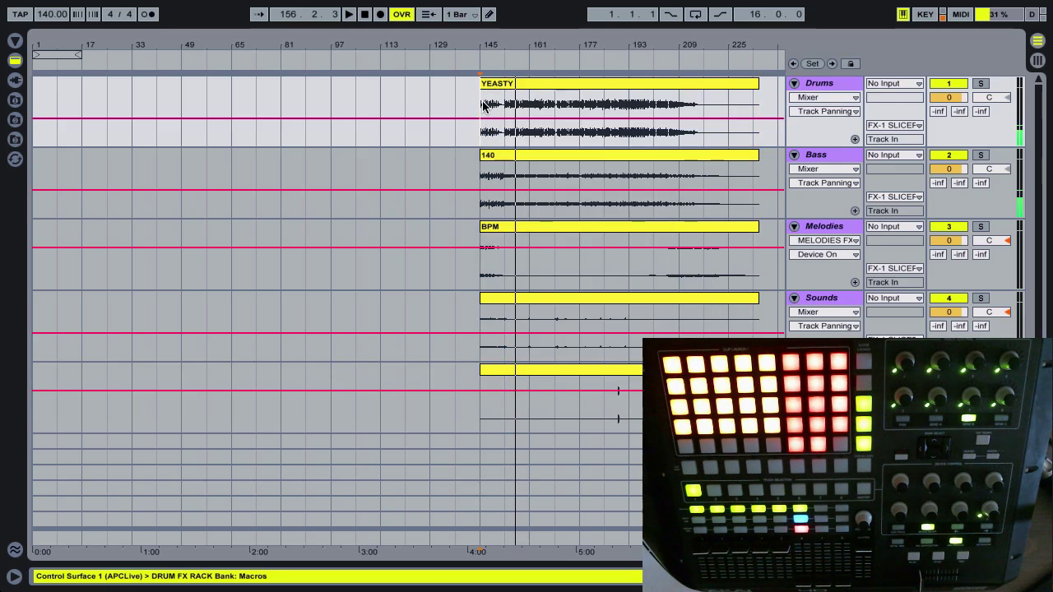
click(510, 103)
click(505, 95)
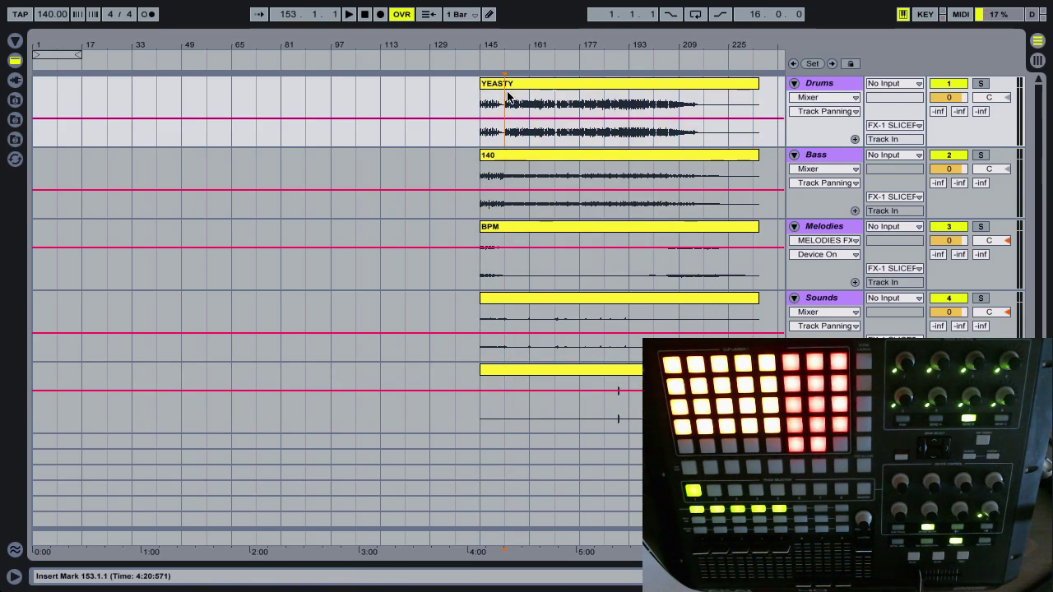
click(510, 97)
key(space)
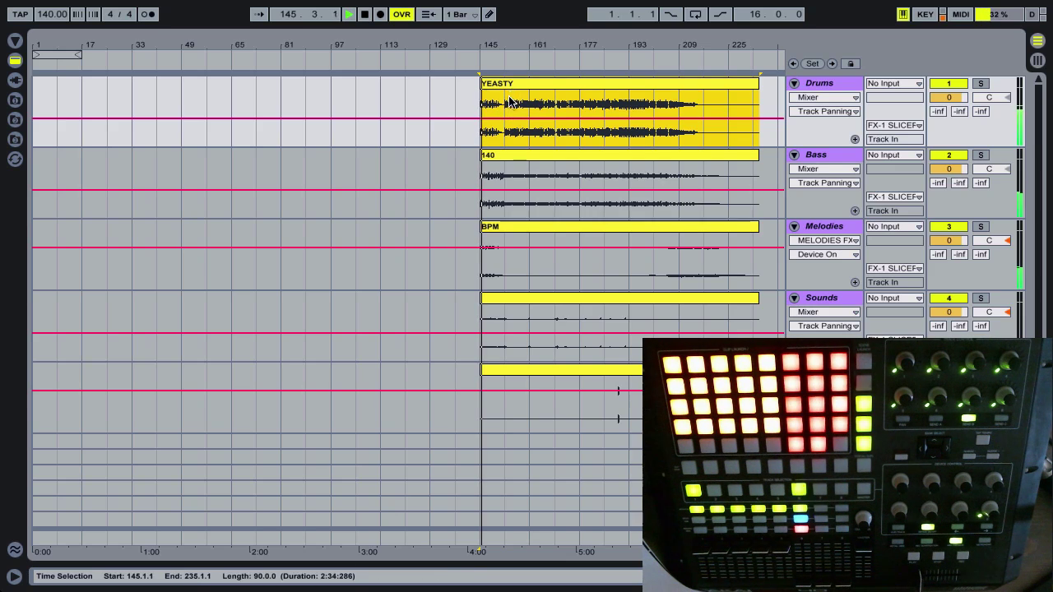
click(505, 173)
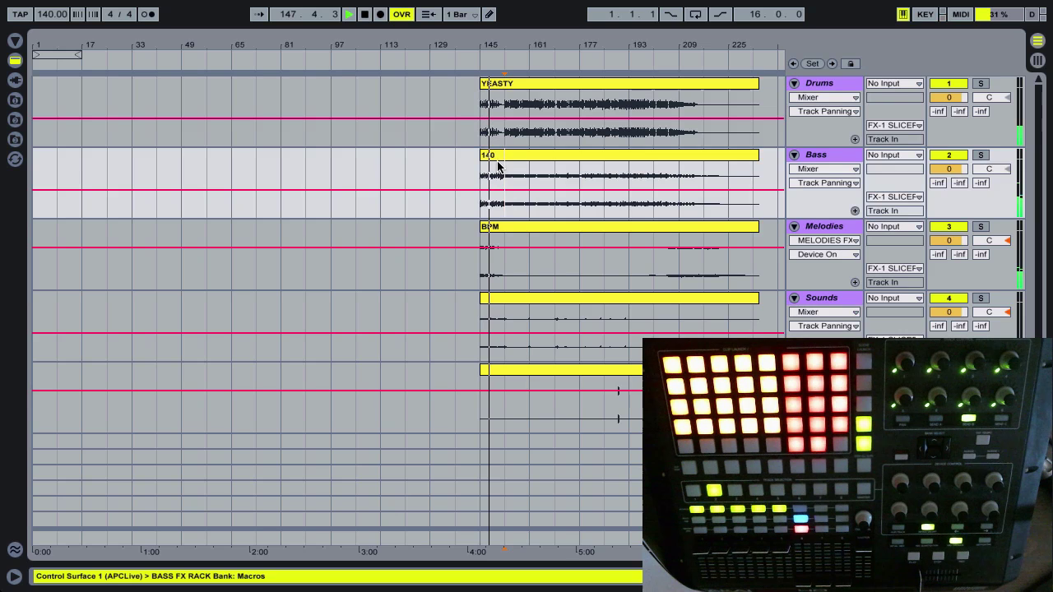
- Copy the five stem clips starting at bar 145 into the Session View row below the CHILL SECTION clips
drag(518, 48, 503, 76)
drag(456, 48, 374, 45)
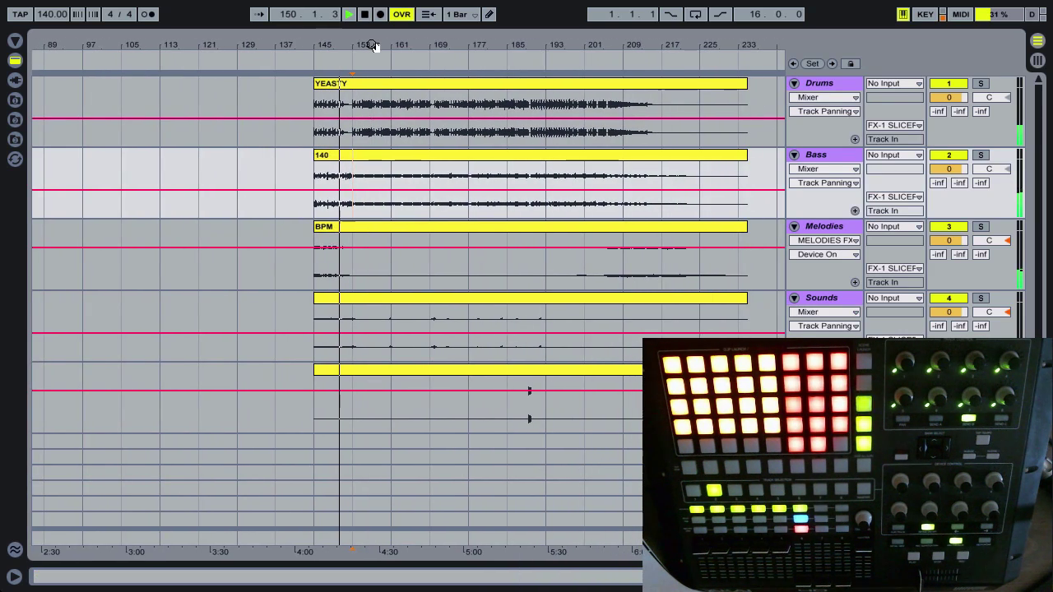
click(391, 112)
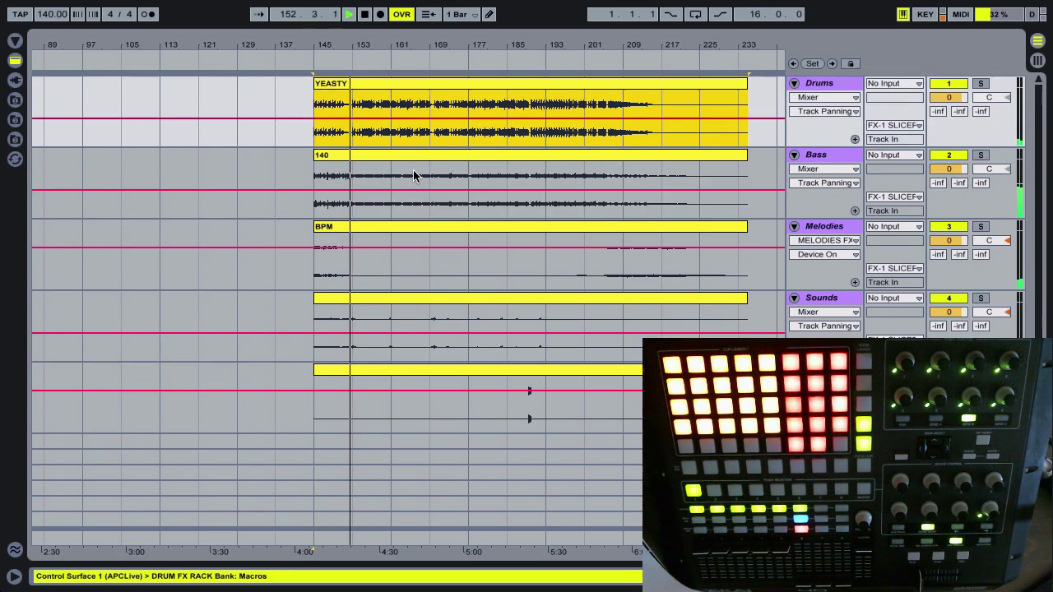
shift+click(442, 384)
shift+click(436, 371)
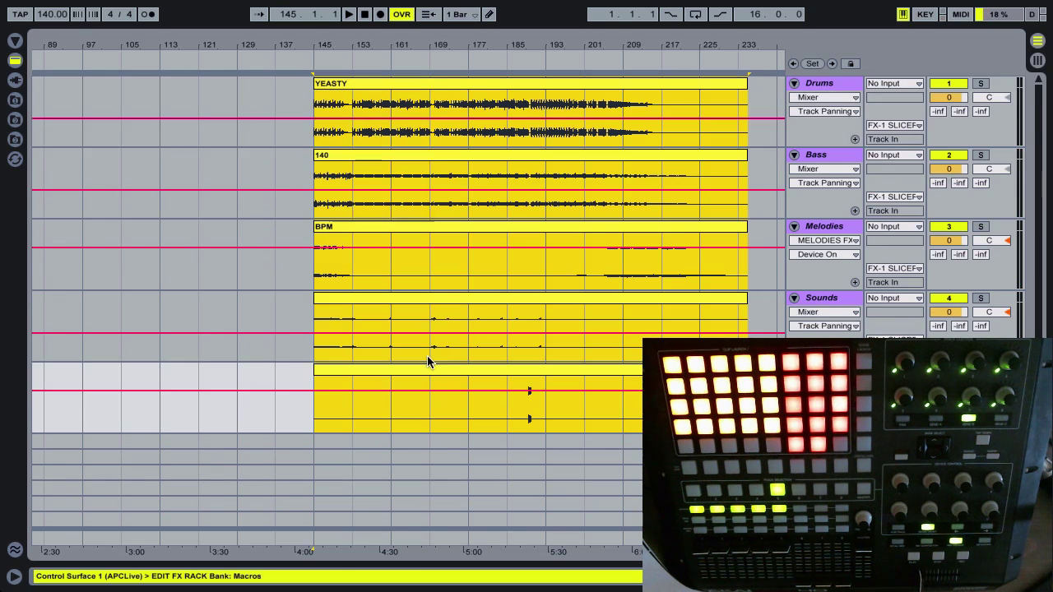
key(Tab)
click(70, 189)
click(67, 198)
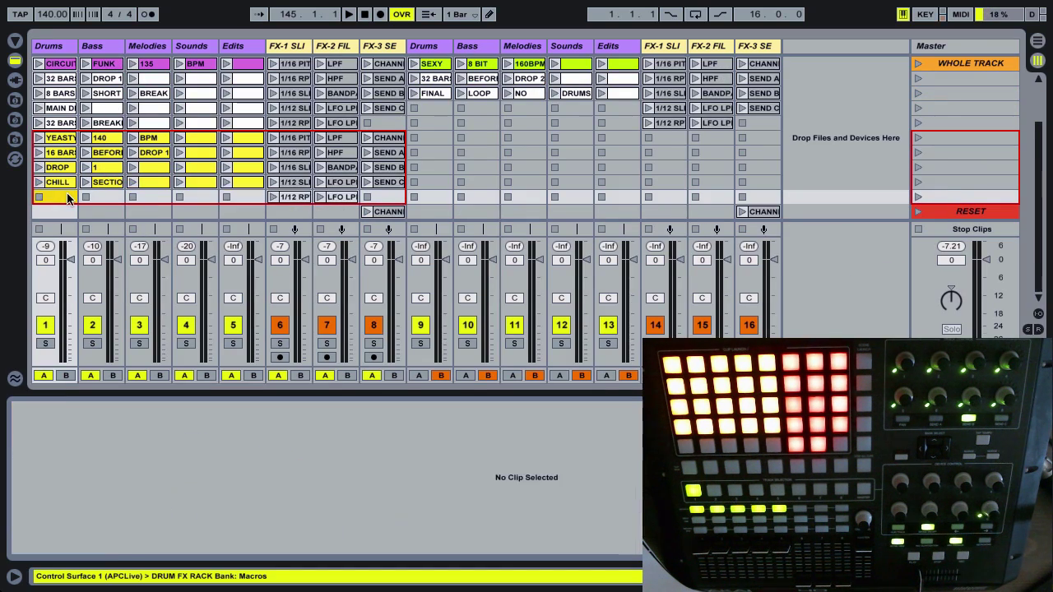
key(ctrl+v)
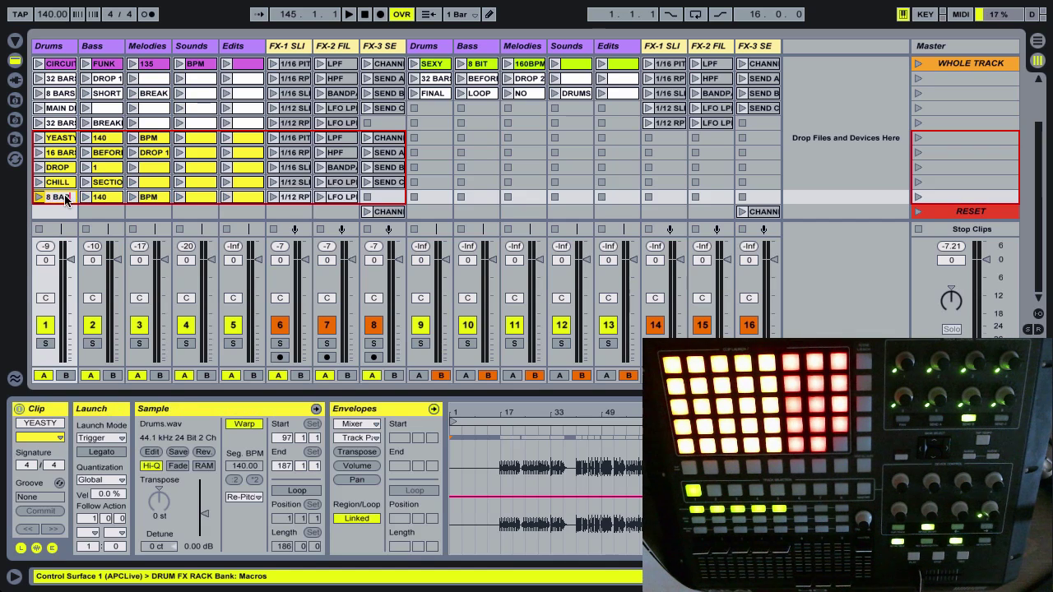
- Rename the pasted row's Drums, Bass, Melodies and Sounds clips to 8 BARS, BEFORE, LAST and DROP
key(Right)
key(Right)
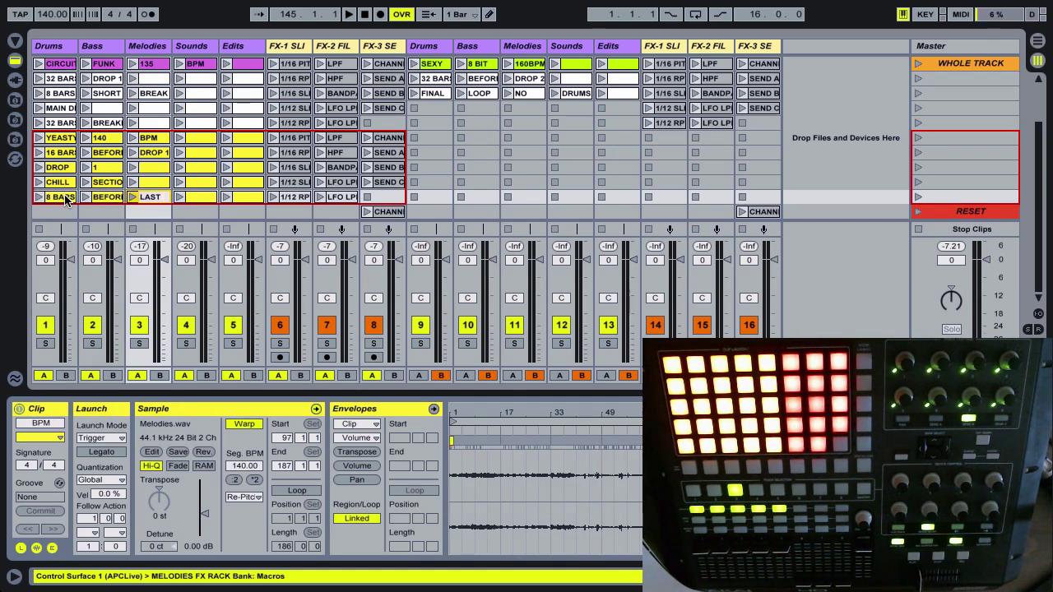
key(Right)
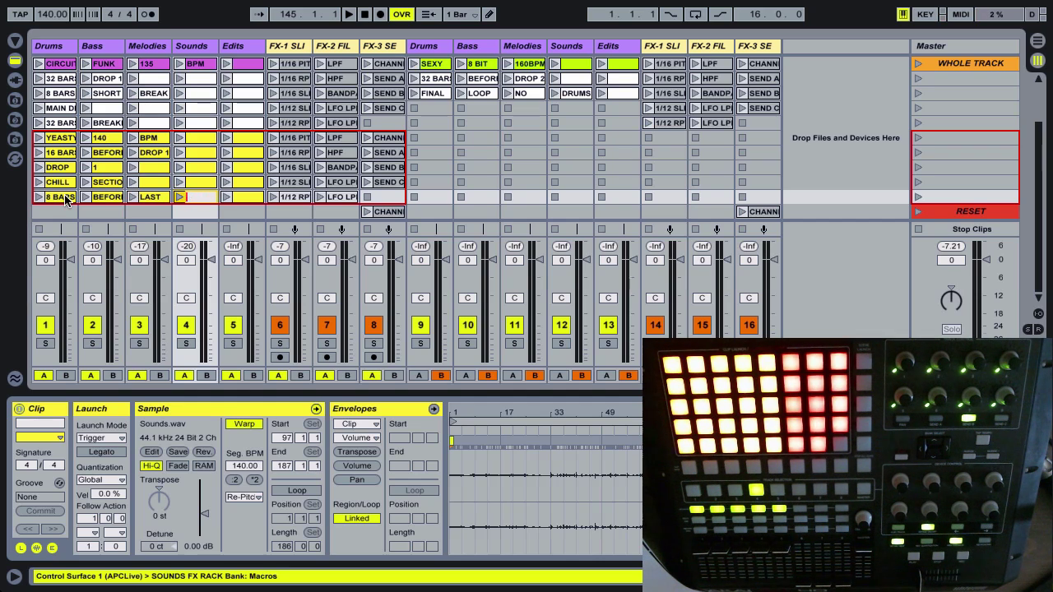
text(DROP)
key(Return)
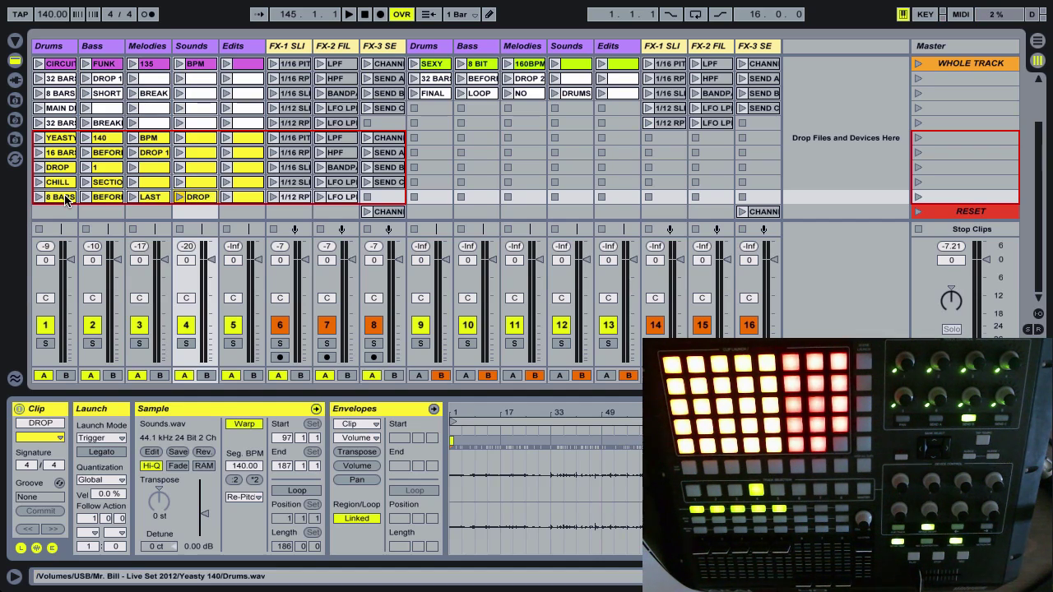
- Color all clips in the four cue rows below the YEASTY 140 BPM row white
click(73, 152)
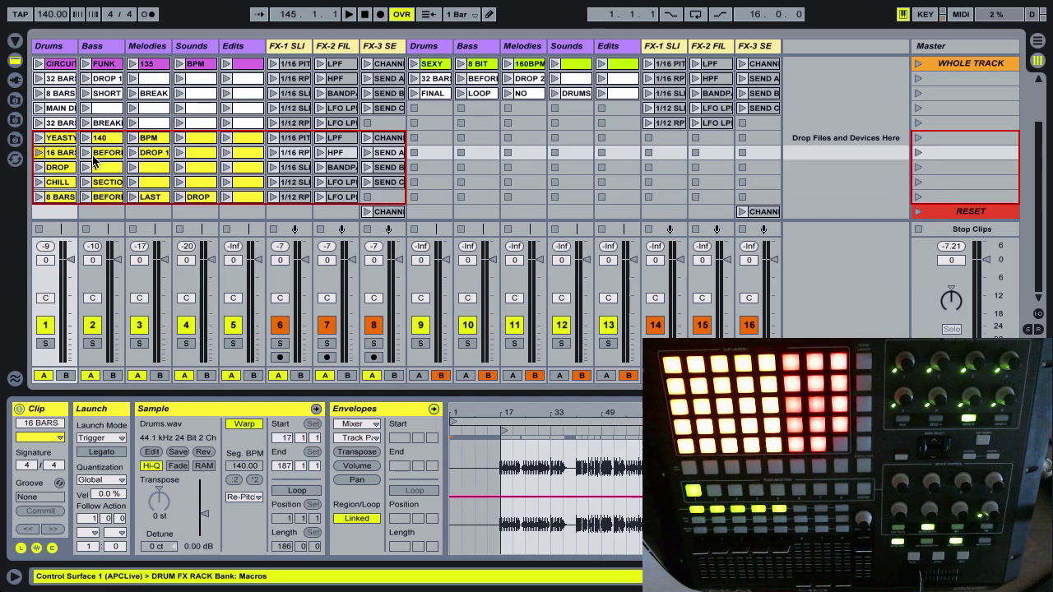
shift+click(257, 197)
right_click(249, 159)
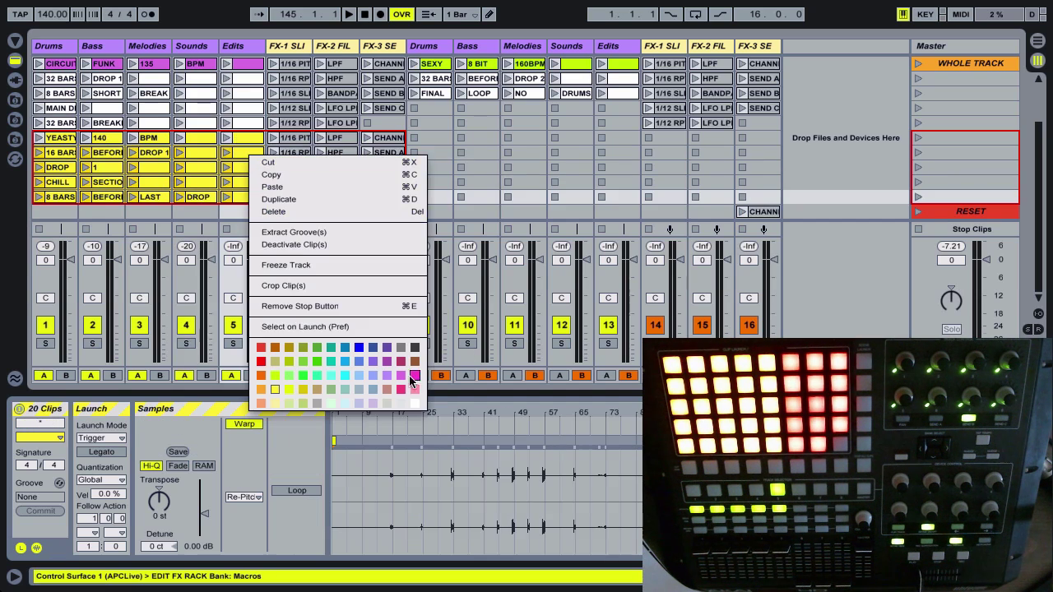
click(415, 404)
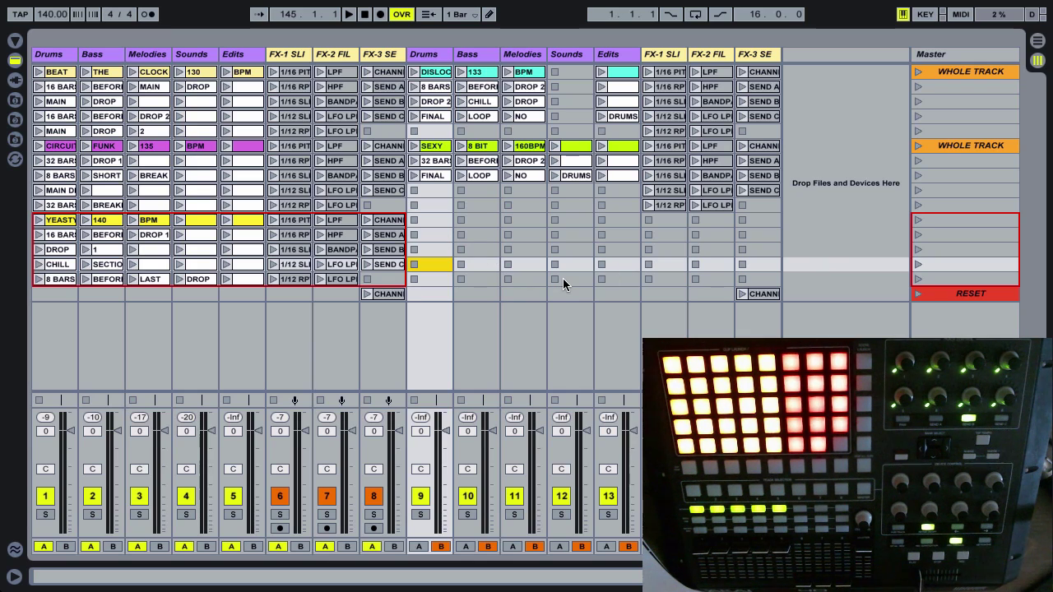
- Copy the five stem clips of the YEASTY 140 BPM row into the Arrangement at bar 145
click(440, 284)
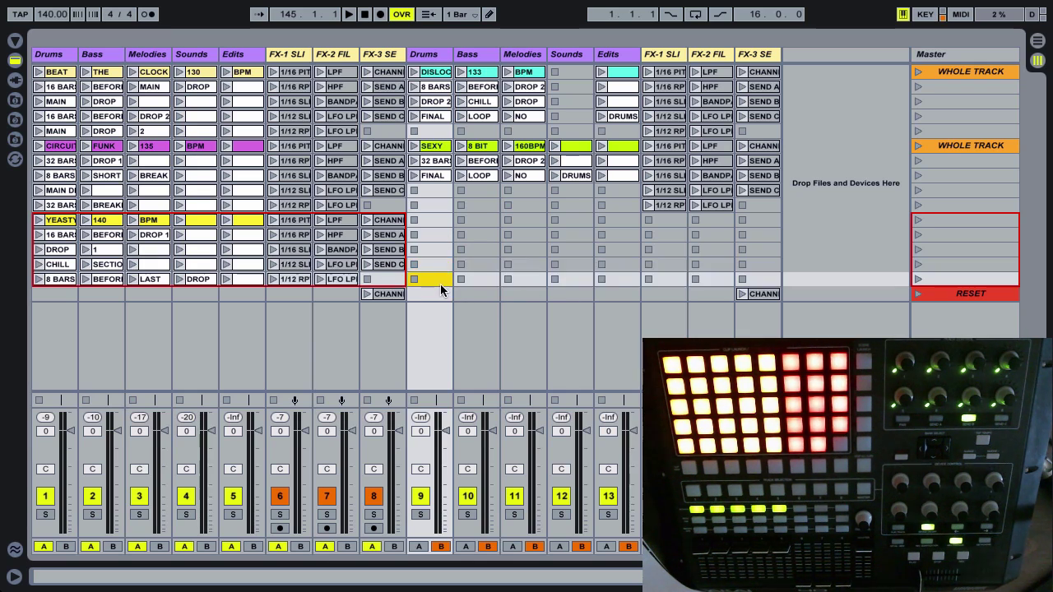
click(64, 224)
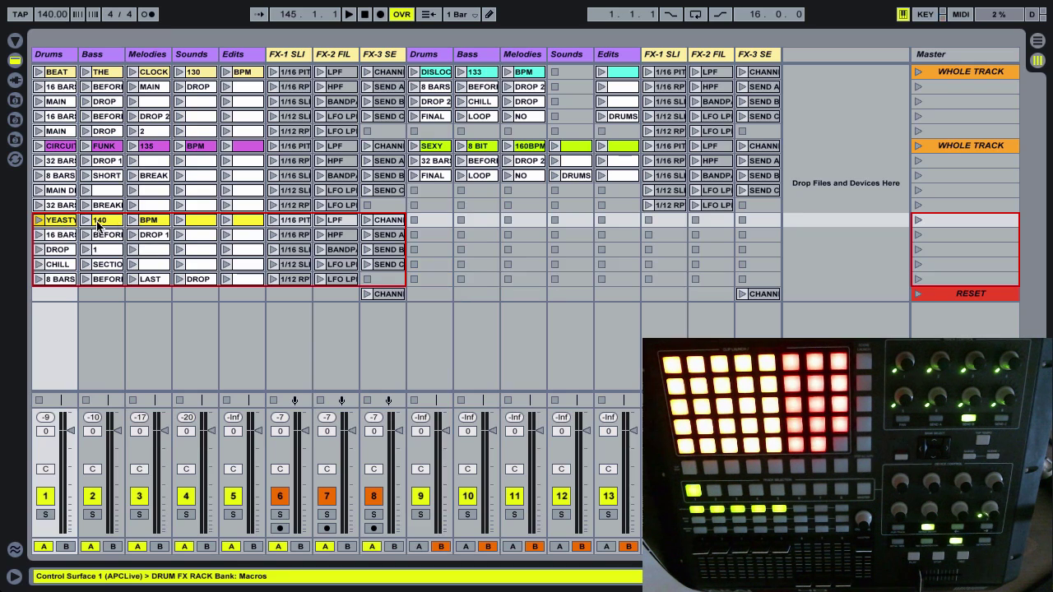
click(237, 224)
key(Tab)
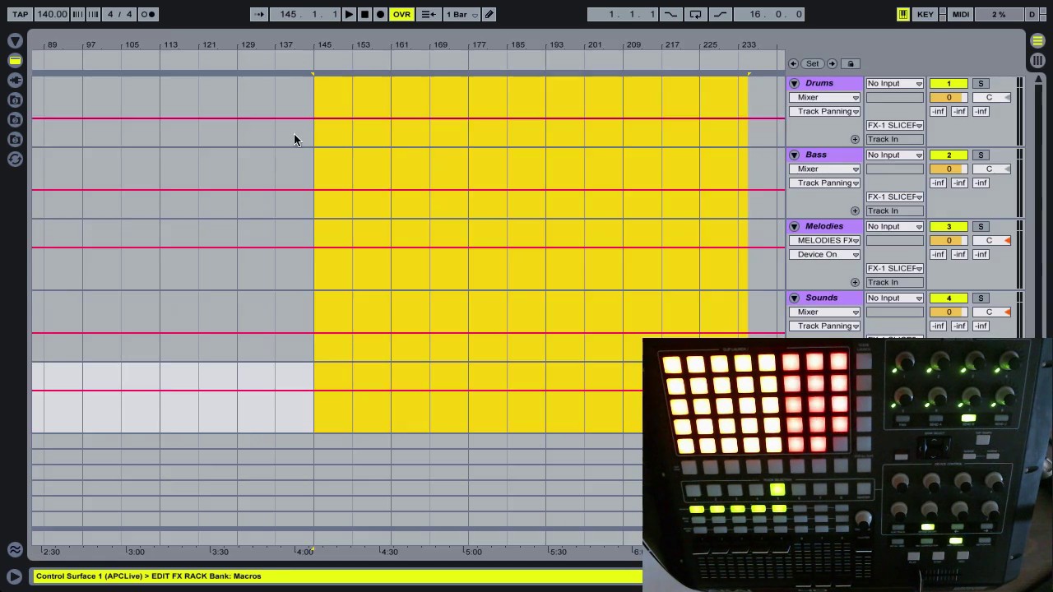
click(316, 92)
key(ctrl+v)
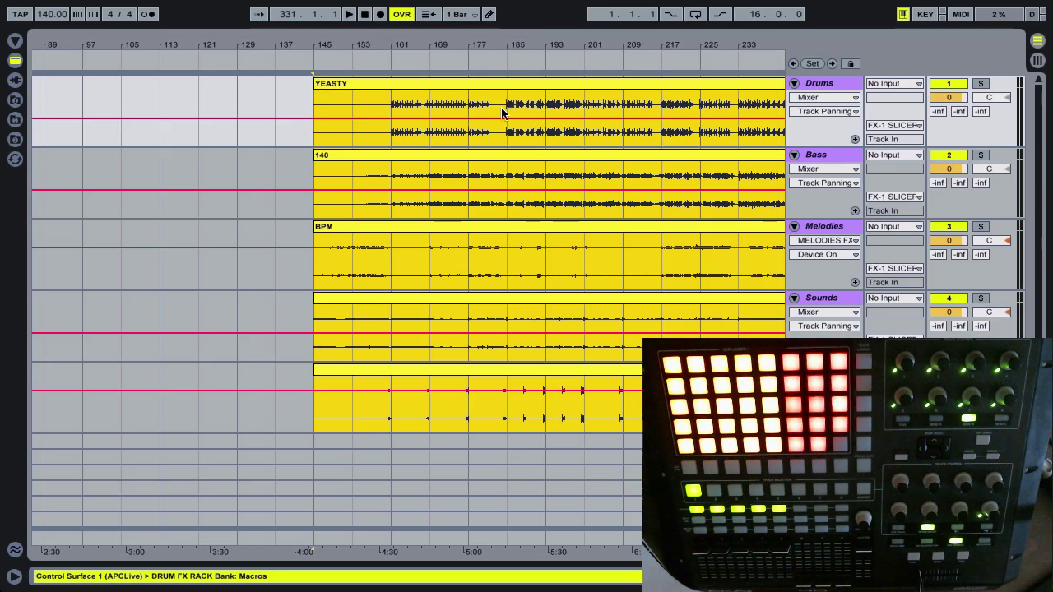
- Audition the pasted stems from bar 249 in the Arrangement
drag(532, 59, 321, 49)
click(324, 115)
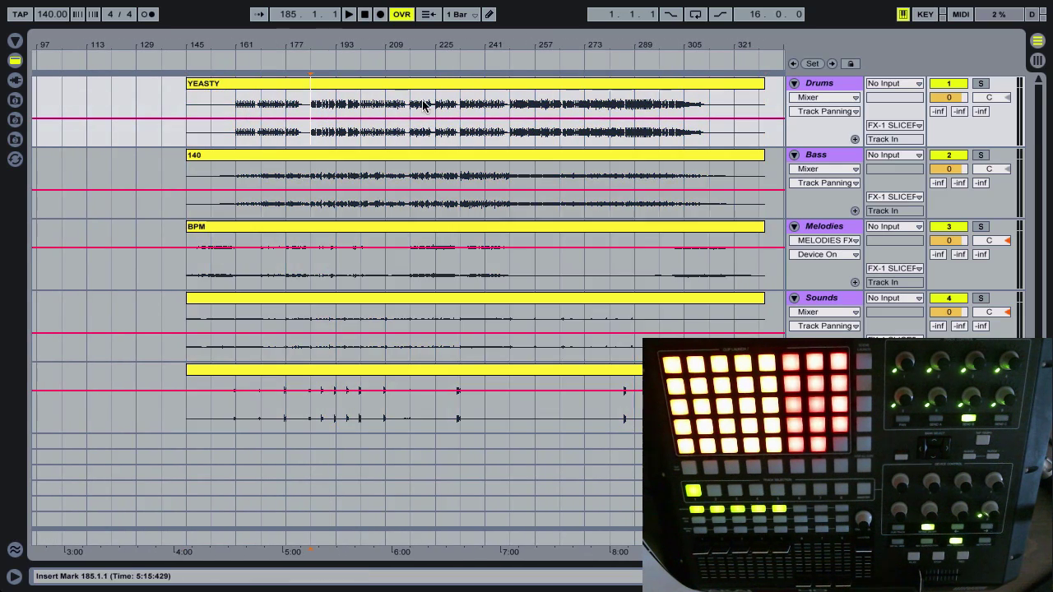
click(504, 112)
key(space)
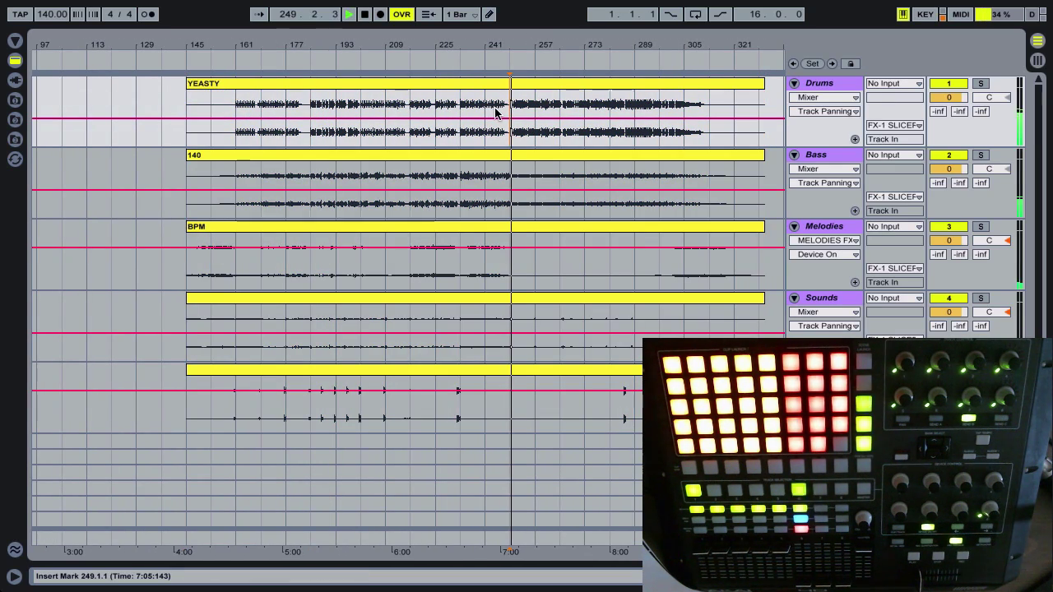
- Enlarge the Session View mixer to expose the track and Master level meters, and stop playback
key(Tab)
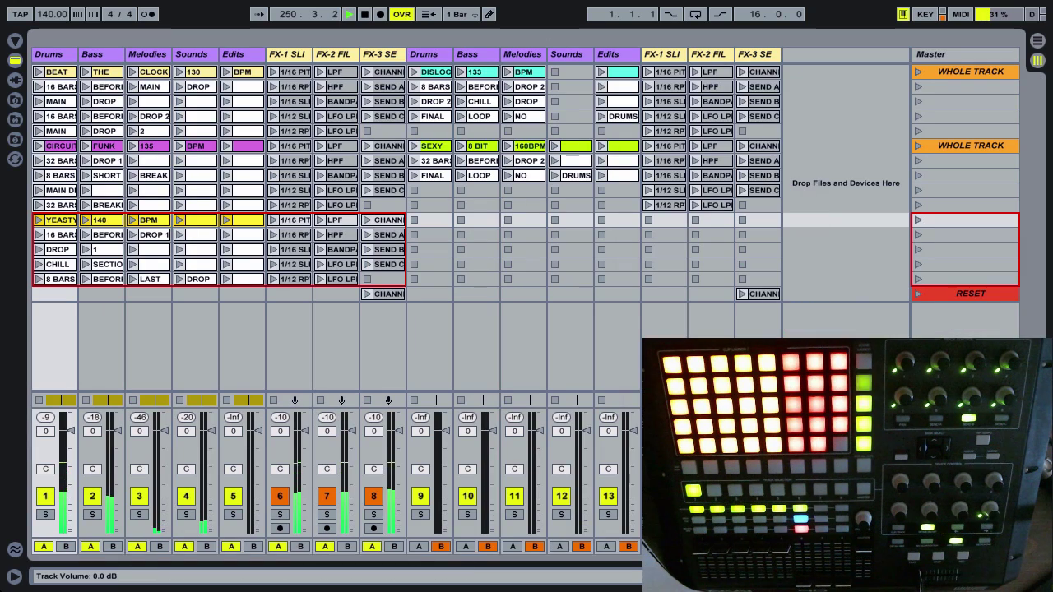
drag(973, 392, 973, 288)
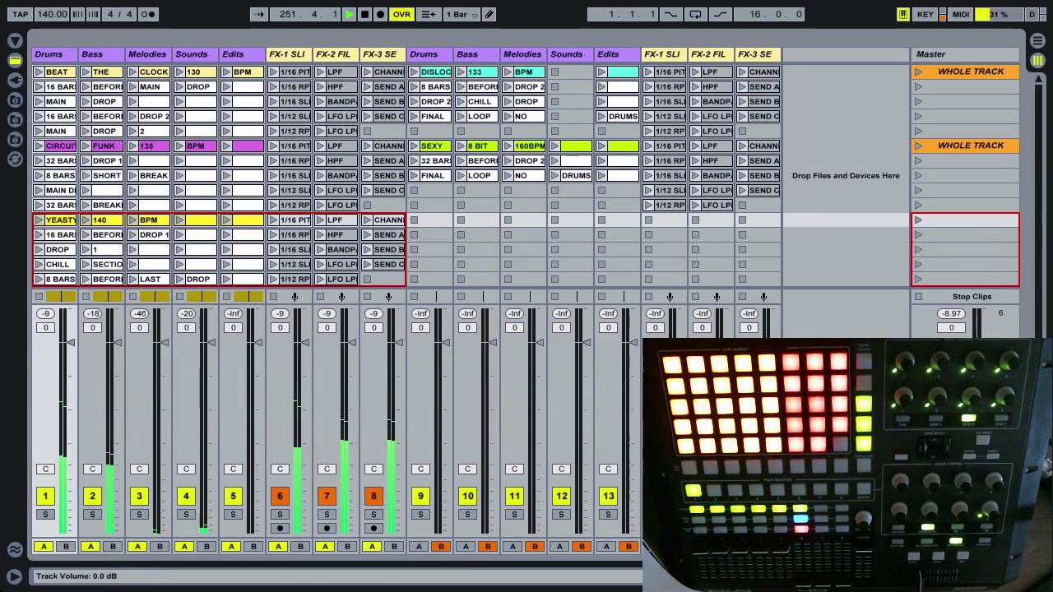
key(Tab)
key(Tab)
key(space)
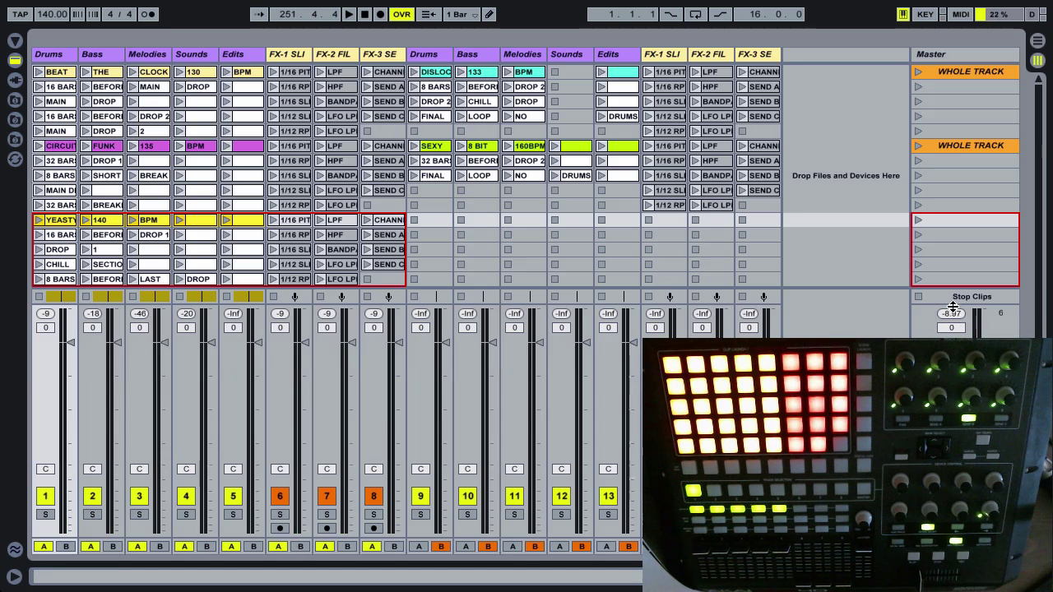
- Add a Limiter from the audio effects to the Master track
double_click(960, 54)
click(15, 60)
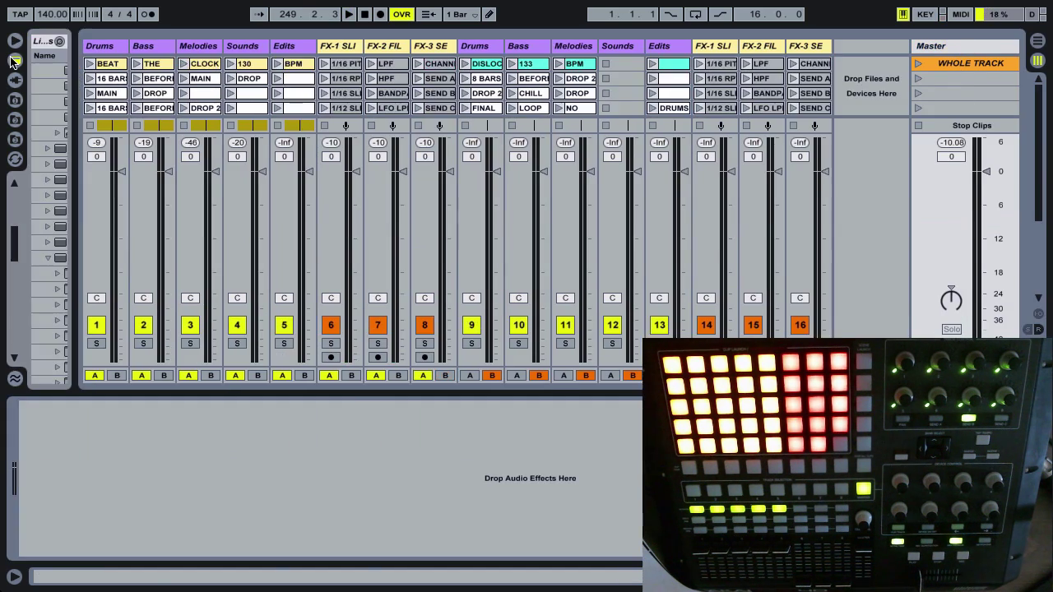
click(82, 257)
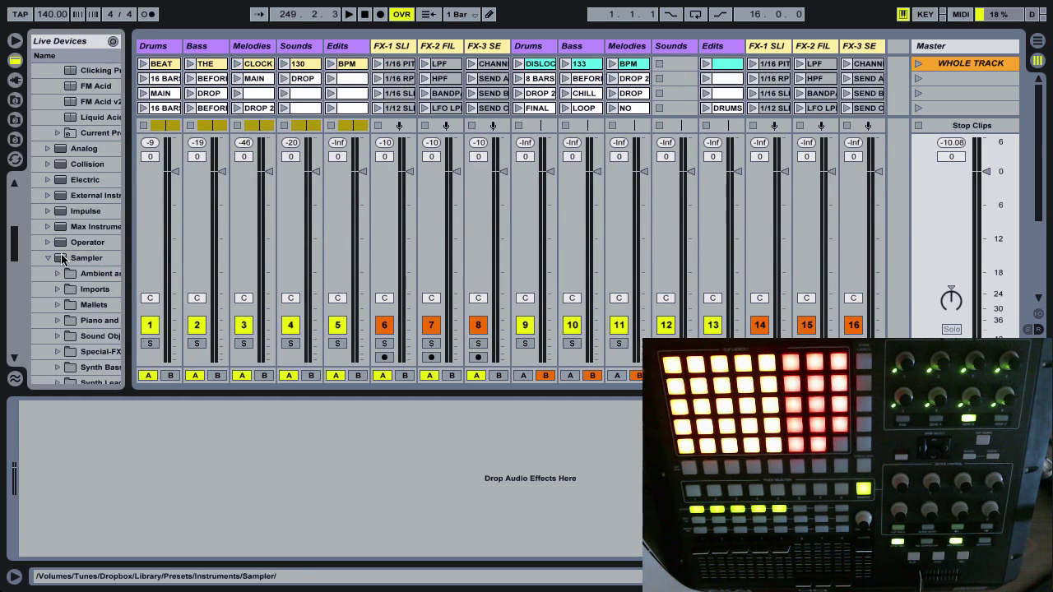
click(47, 257)
scroll(78, 263, down, 10)
click(83, 226)
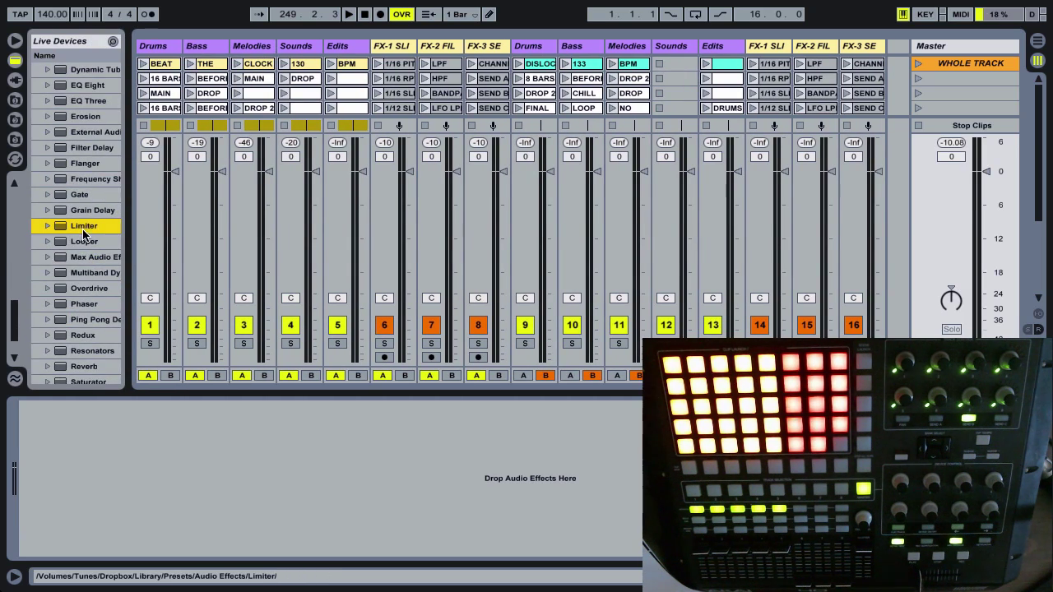
key(Return)
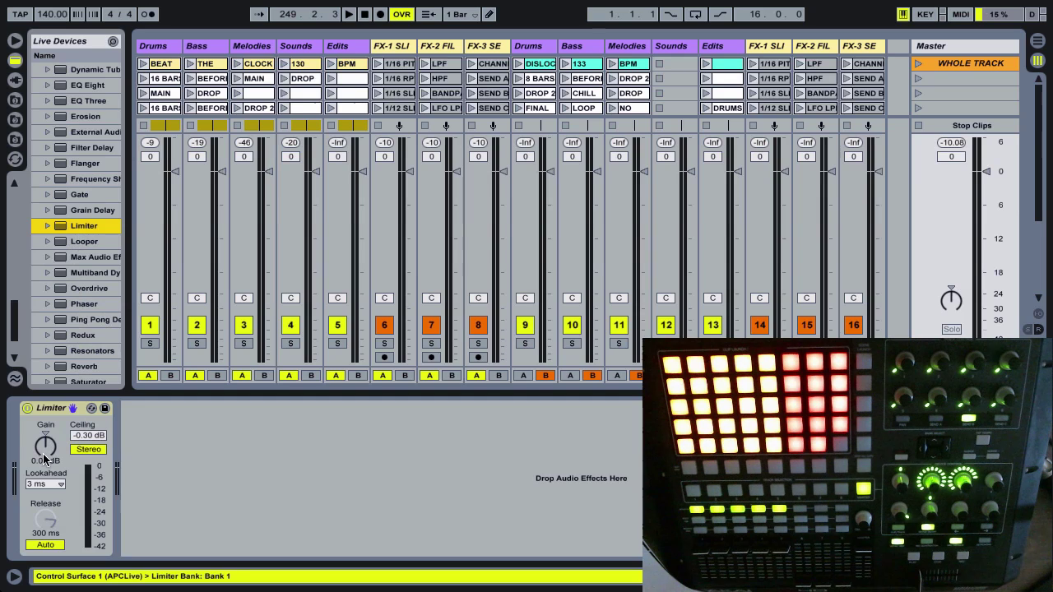
- Try raising the Master Limiter's gain to 12.8 dB during playback, and remove the Limiter
key(XF86AudioRaiseVolume)
drag(40, 464, 40, 448)
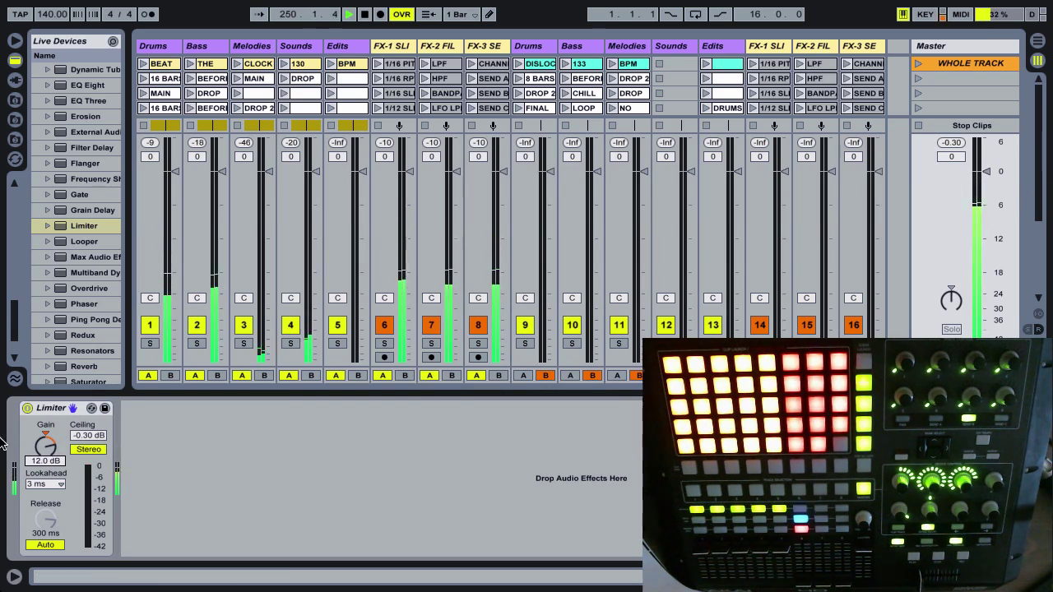
key(XF86AudioRaiseVolume)
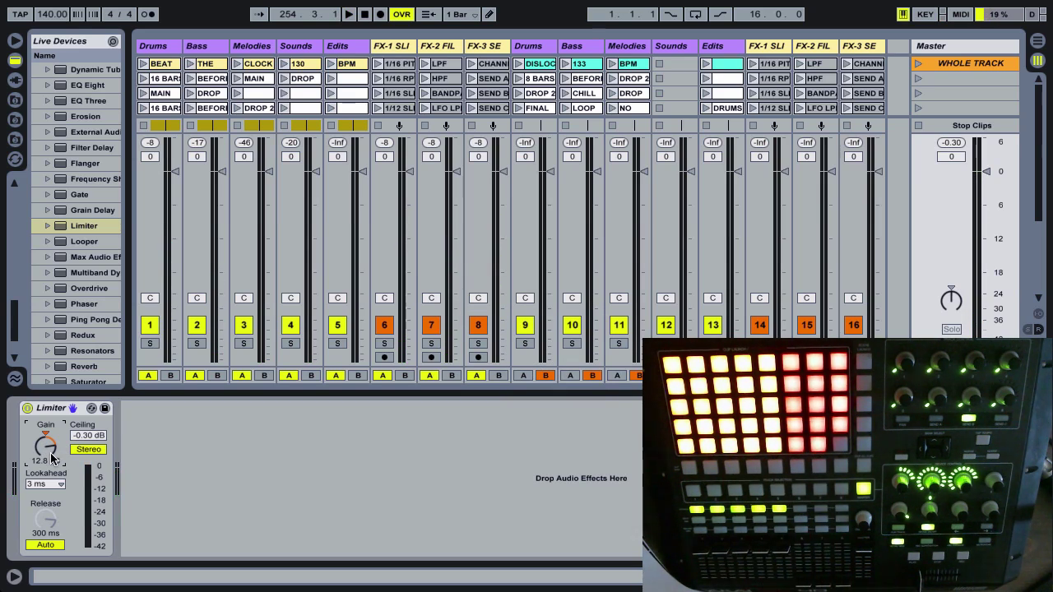
click(59, 410)
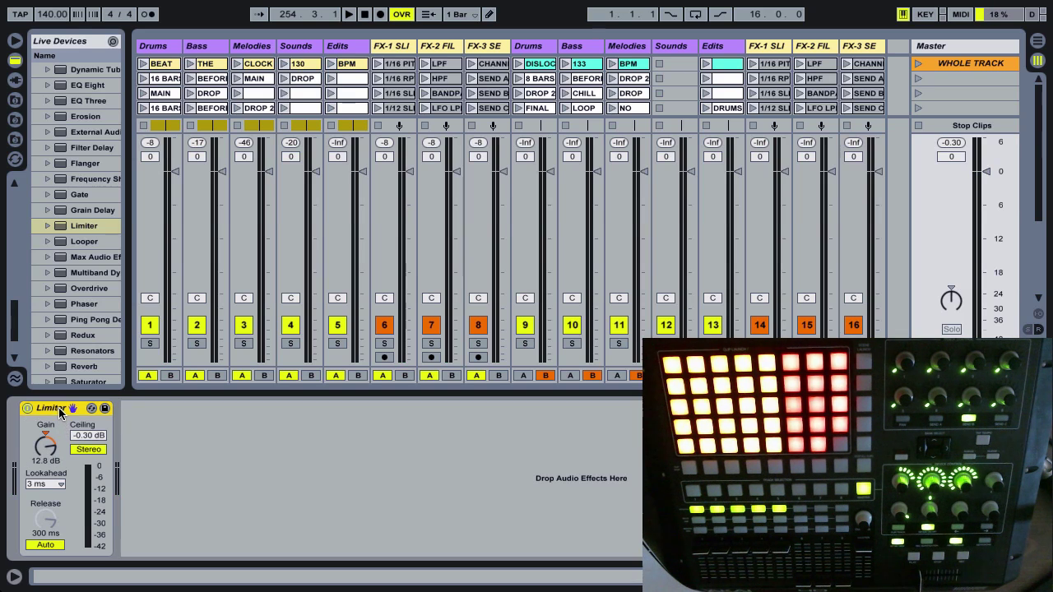
click(130, 394)
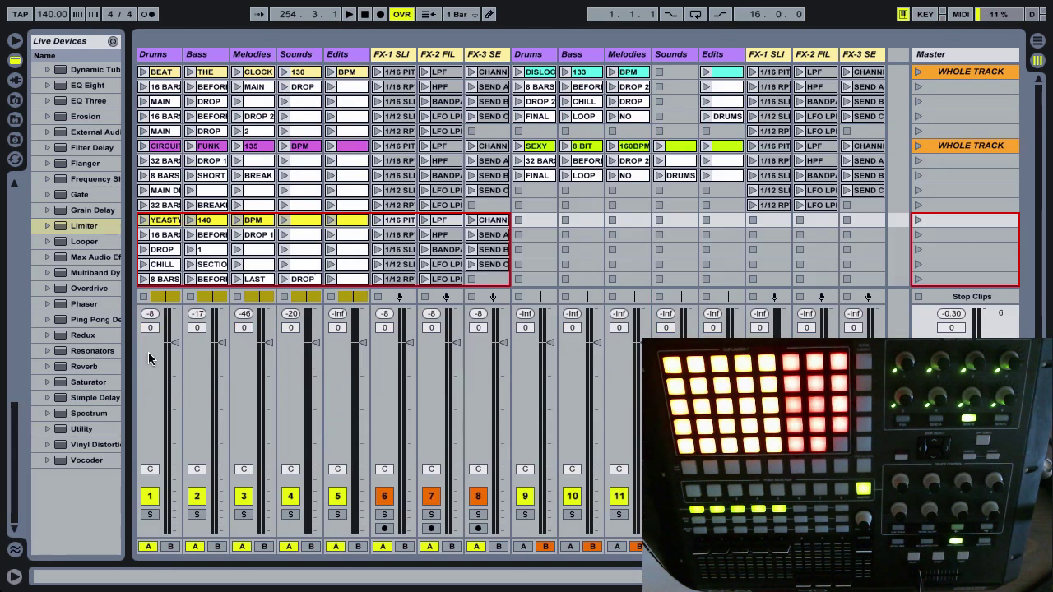
- Solo the Drums track and audition it from bar 161 in the Arrangement
scroll(278, 216, down, 1)
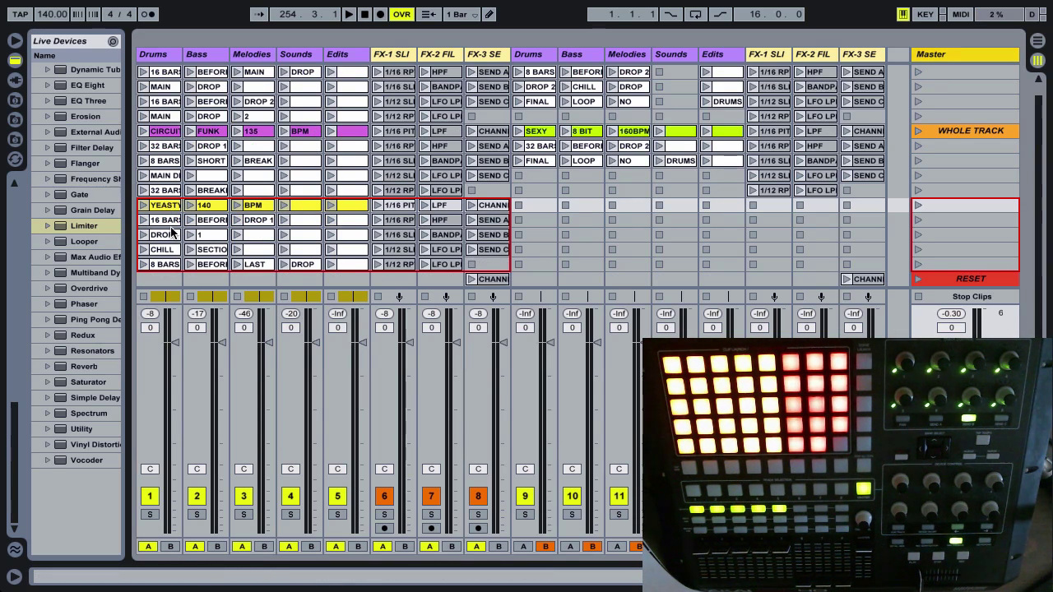
click(347, 263)
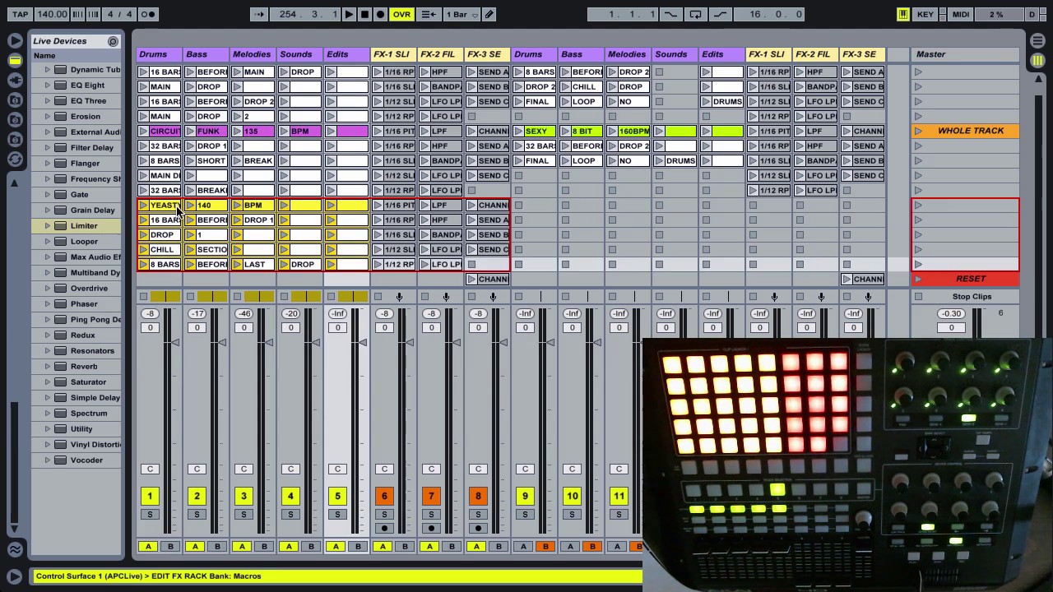
key(Tab)
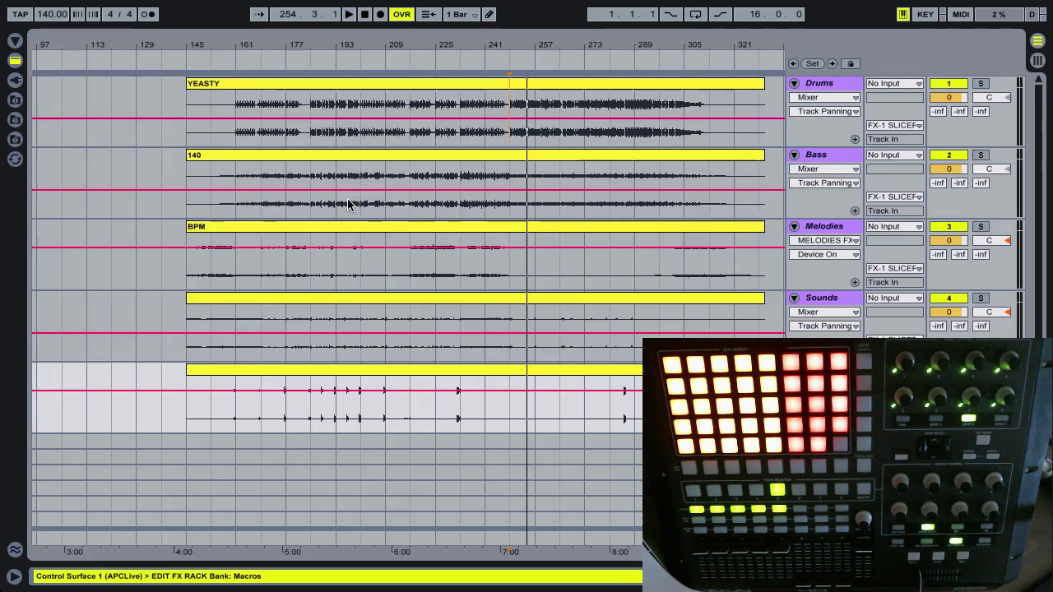
click(236, 85)
drag(236, 46, 329, 134)
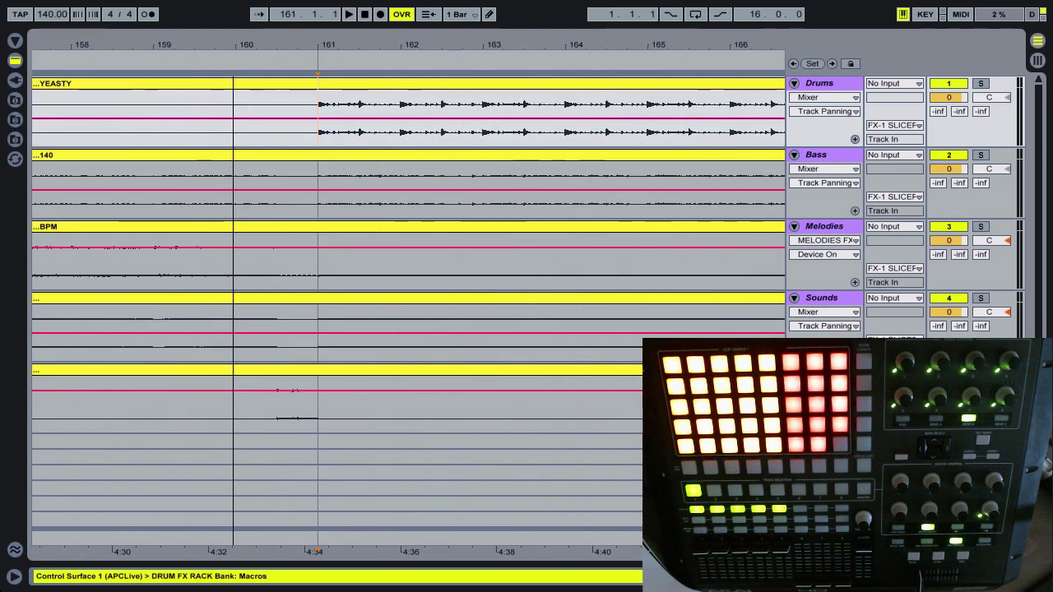
right_click(329, 134)
click(419, 267)
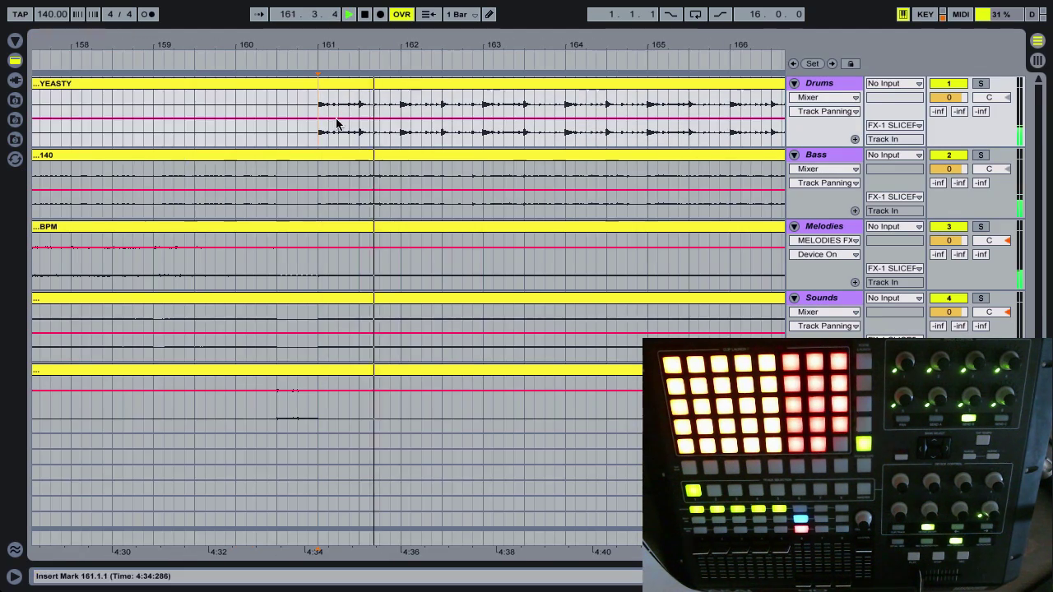
click(980, 84)
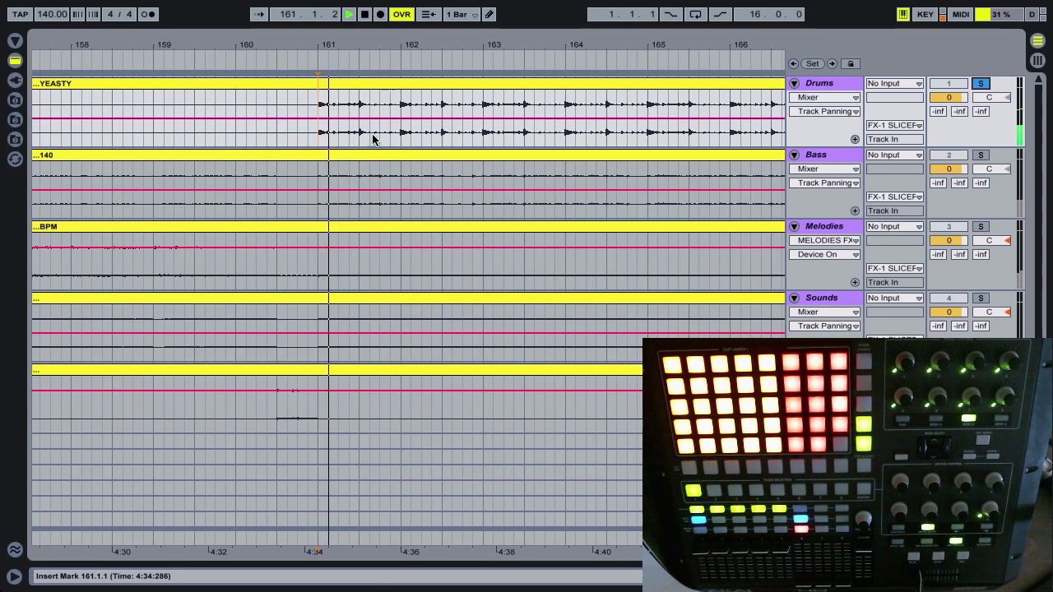
- Isolate bar 161 as a one-bar Drums clip, deleting bars 145 to 161 and trimming the start of the clip that follows
drag(326, 133, 403, 130)
key(space)
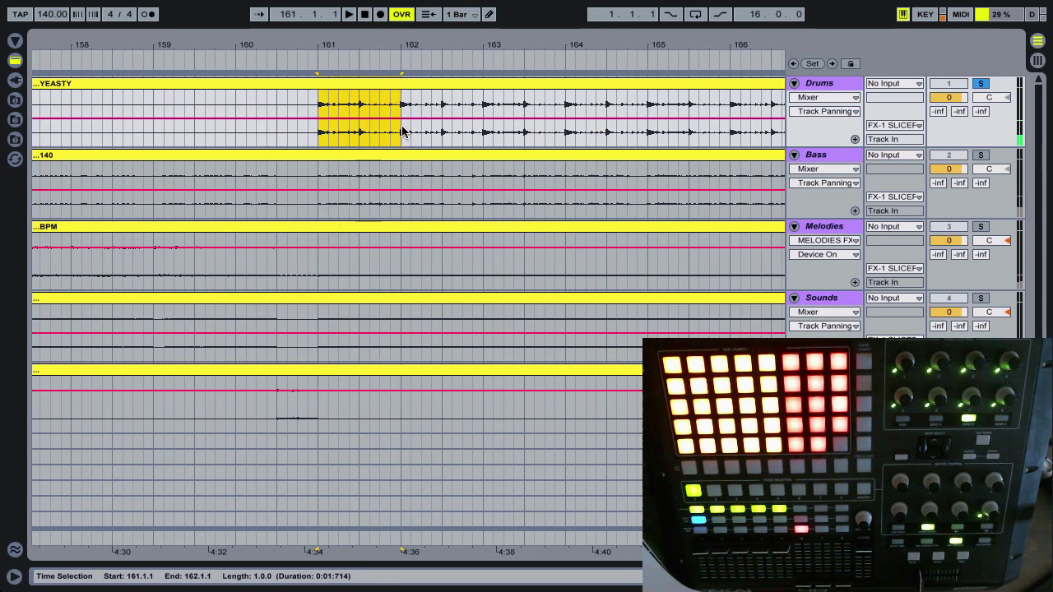
key(ctrl+e)
key(Left)
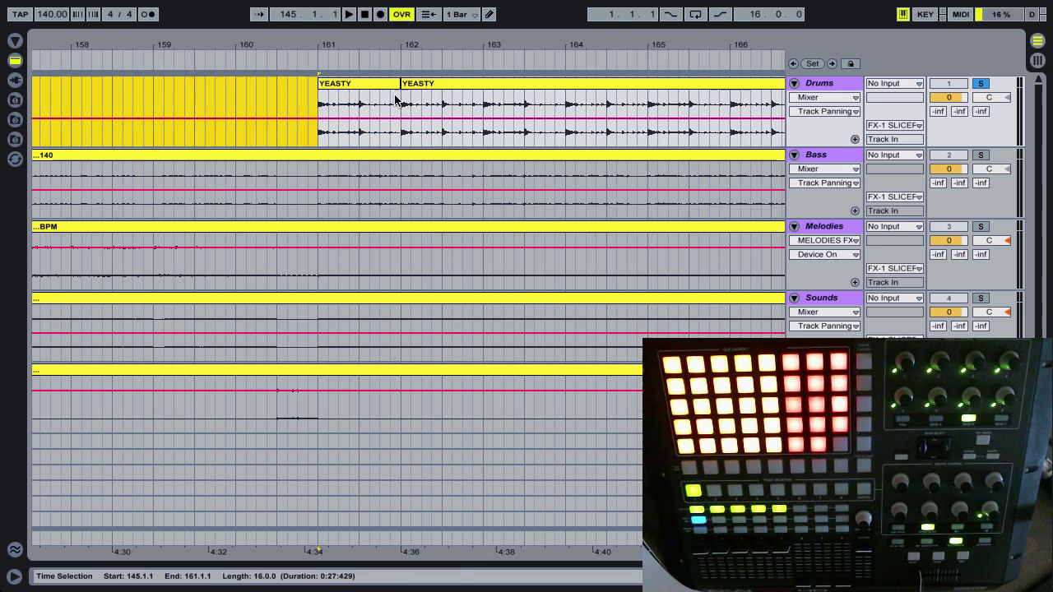
key(Delete)
drag(422, 92, 432, 92)
- Loop the isolated Drums clip over its full one-bar length, from 17.1.1 to 18.1.1
double_click(393, 83)
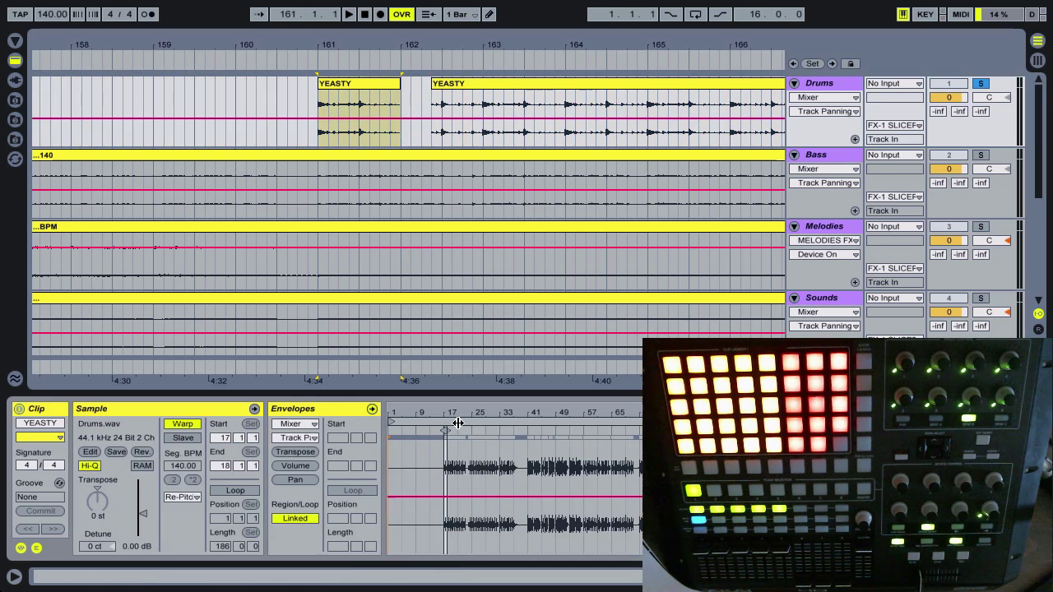
drag(523, 418, 522, 406)
drag(446, 408, 447, 436)
key(ctrl+a)
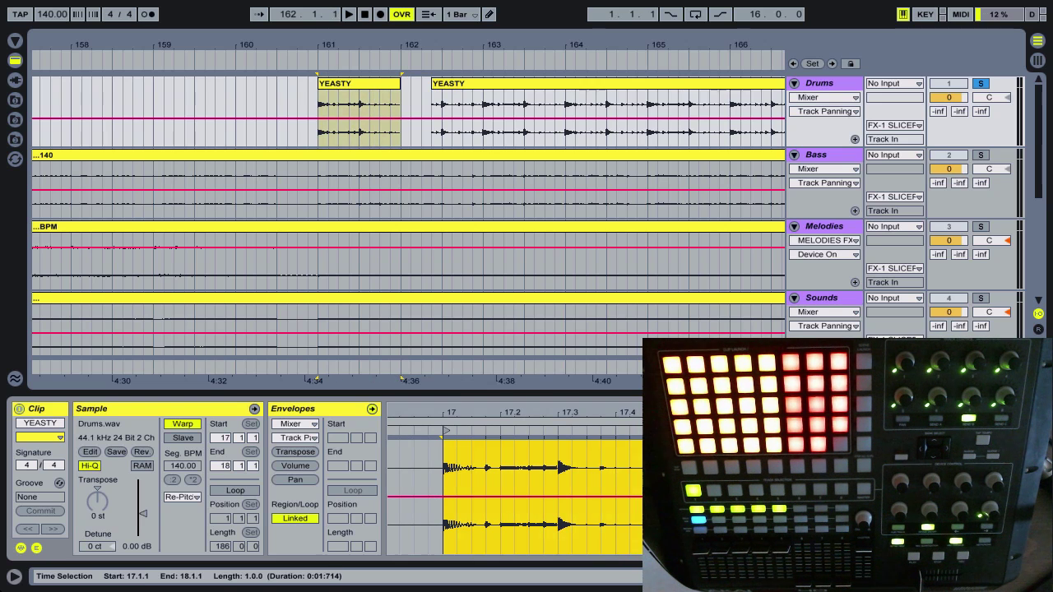
key(ctrl+l)
- Move the looped one-bar Drums clip into the Drums slot of the last YEASTY cue row, replacing 8 BARS
click(353, 82)
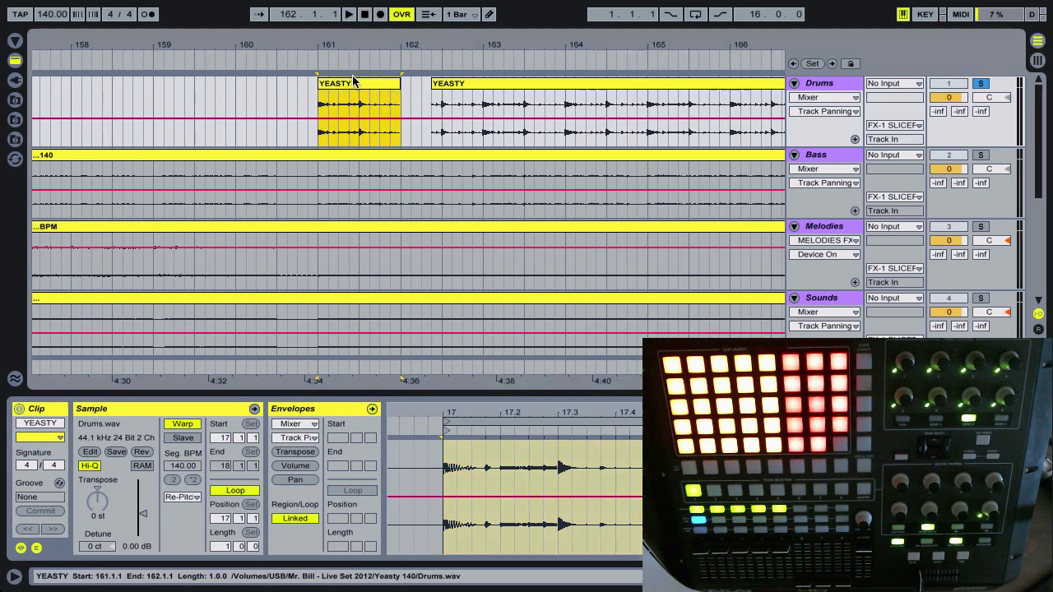
key(Delete)
key(Tab)
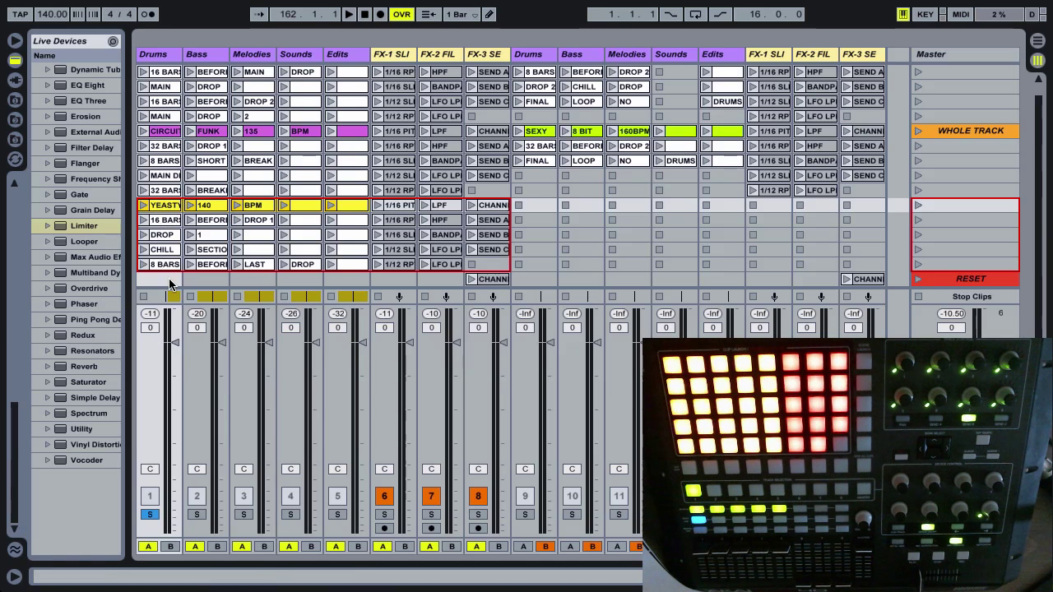
click(165, 264)
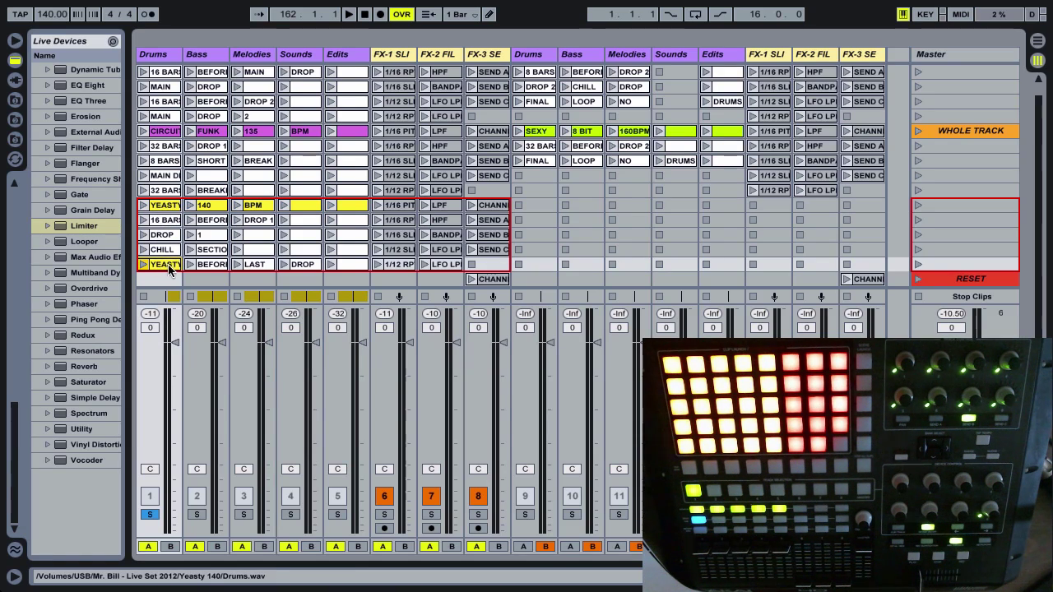
- Rename the pasted one-bar Drums clip to LOOP
click(169, 265)
text(d)
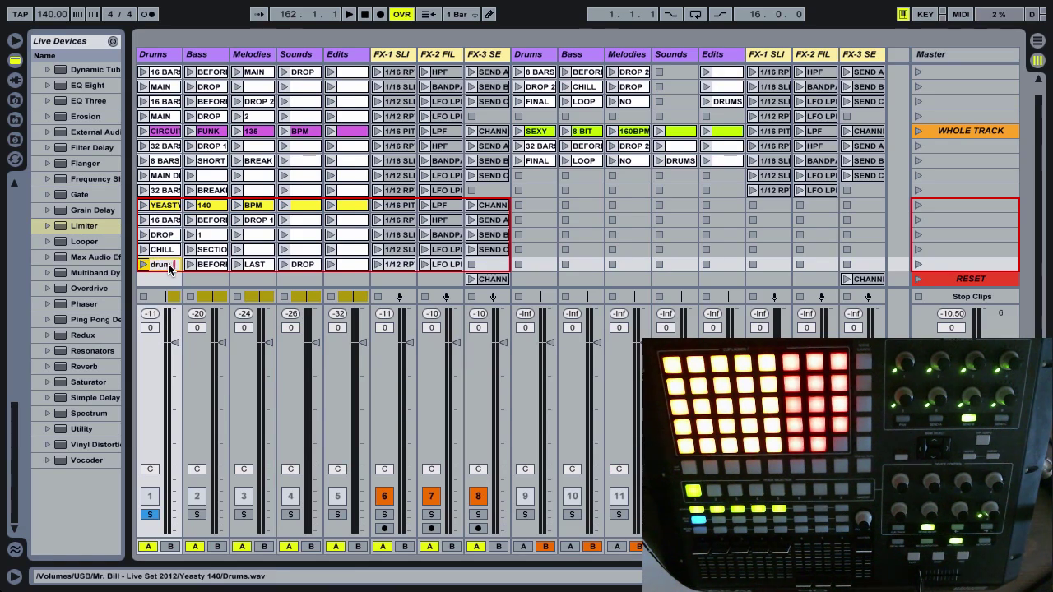
text(rum)
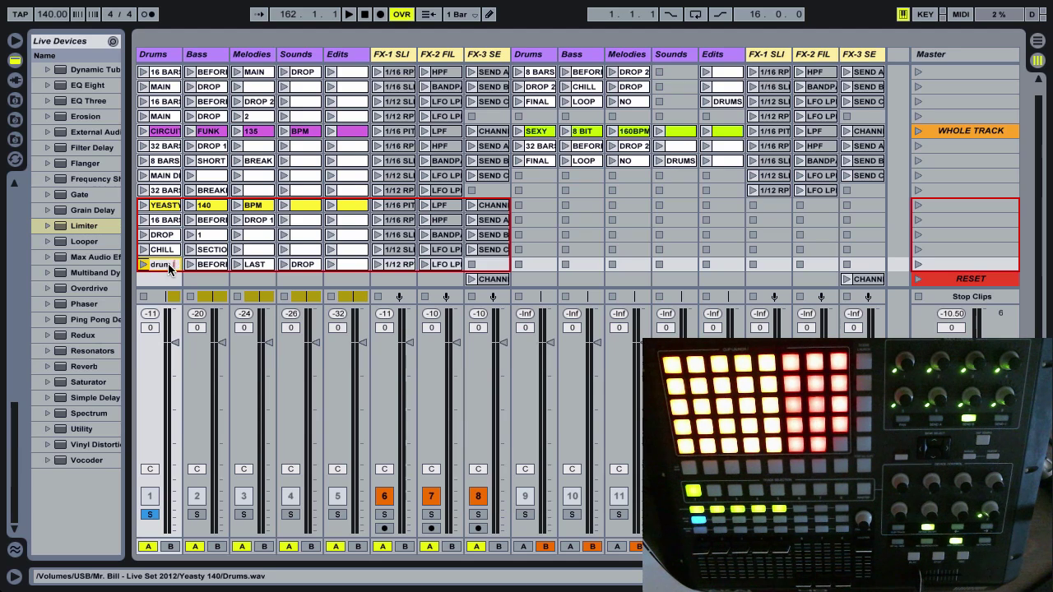
key(Return)
text(LOOP)
key(Return)
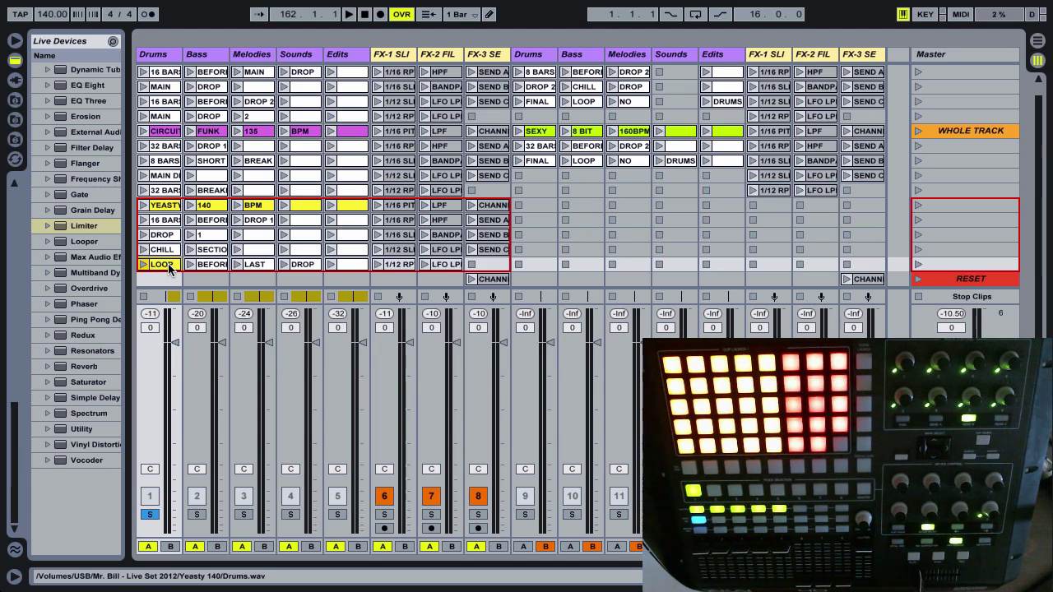
- Audition the 8 BARS clip on the Drums track and stop all clips
key(Return)
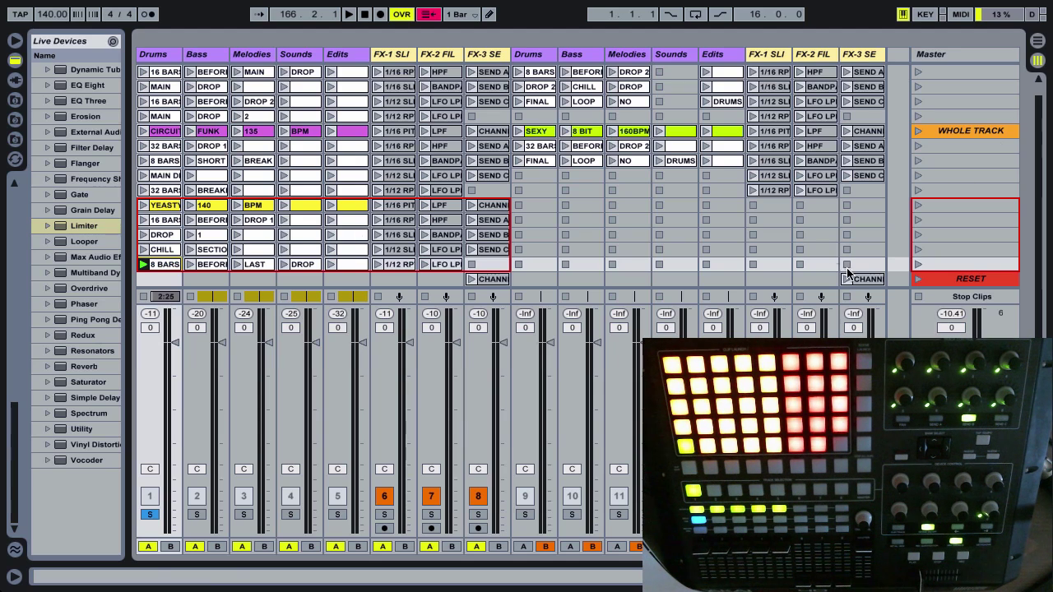
click(922, 297)
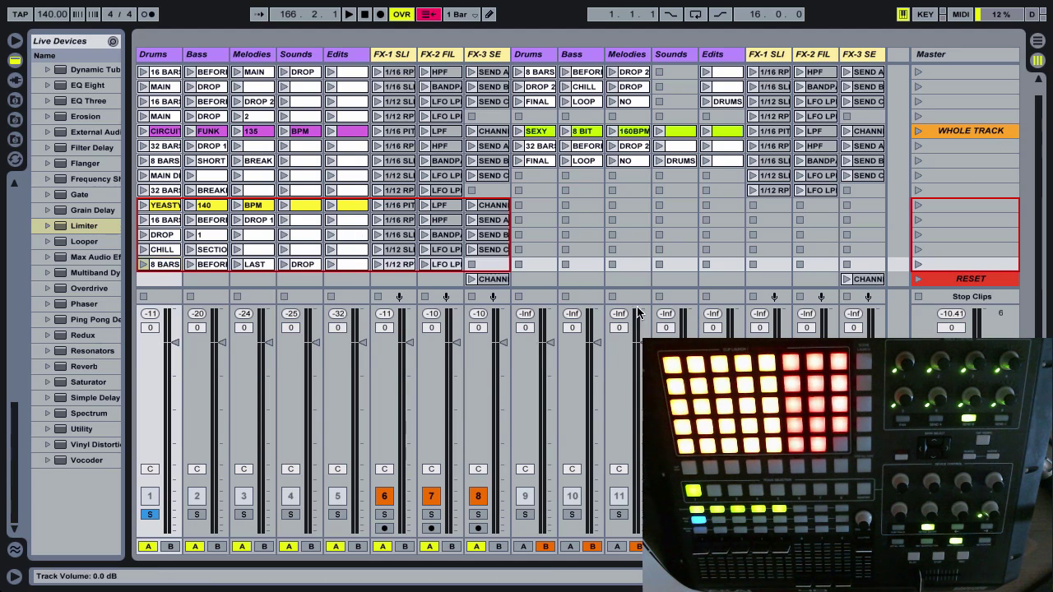
- Unsolo the first Drums track, and delete the leftover YEASTY song clips from the Drums through Edits tracks in the Arrangement View
click(150, 515)
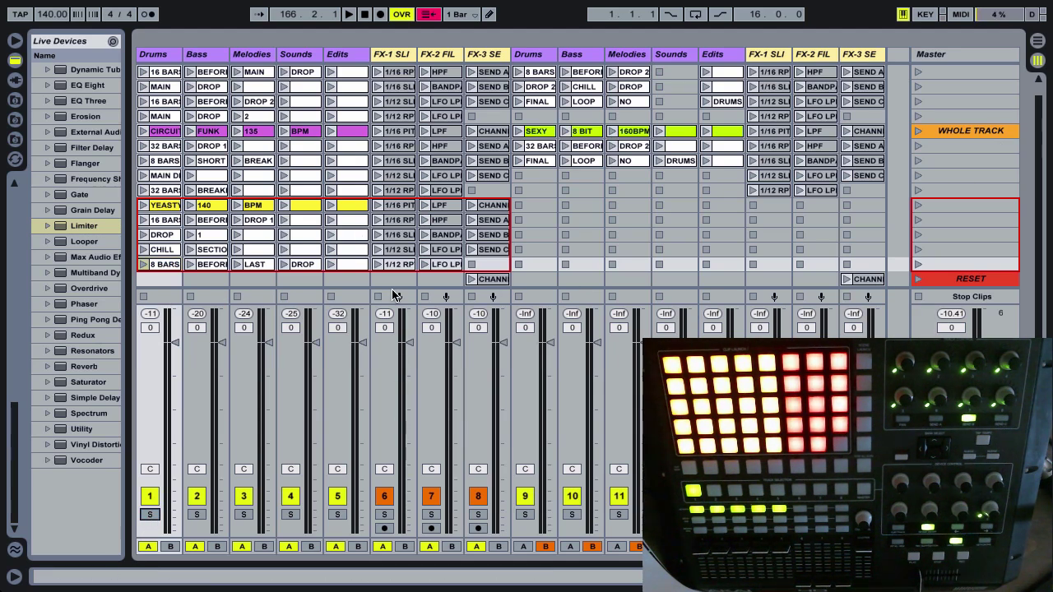
key(Tab)
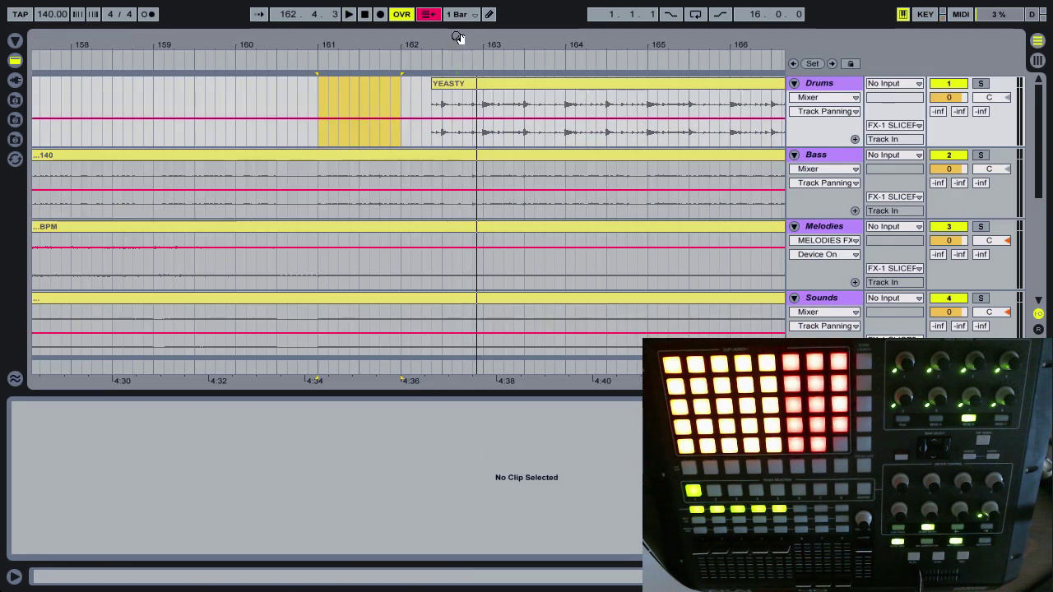
drag(778, 98, 288, 300)
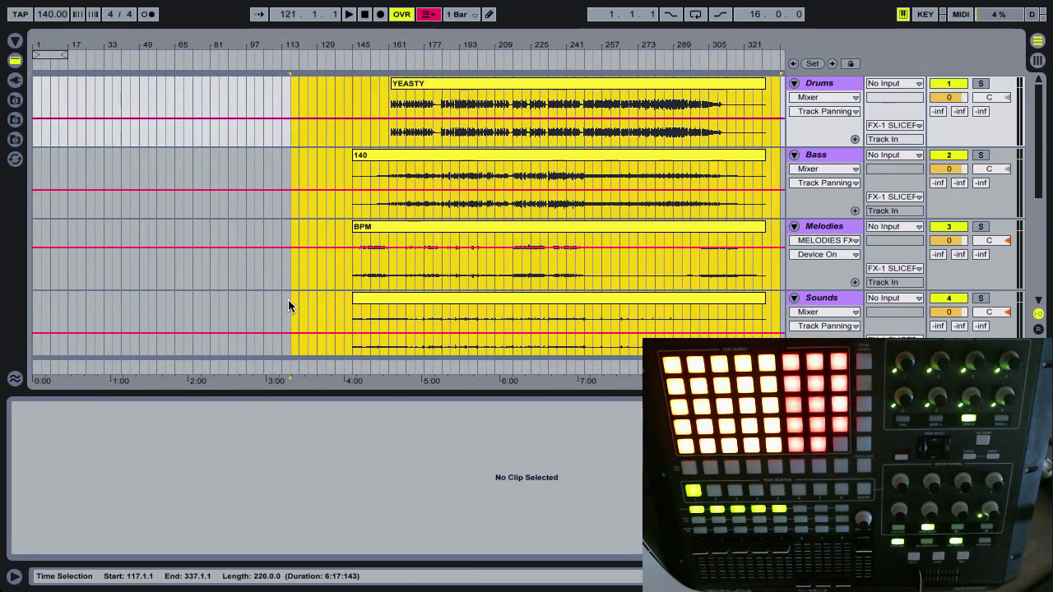
scroll(353, 264, down, 3)
shift+click(328, 203)
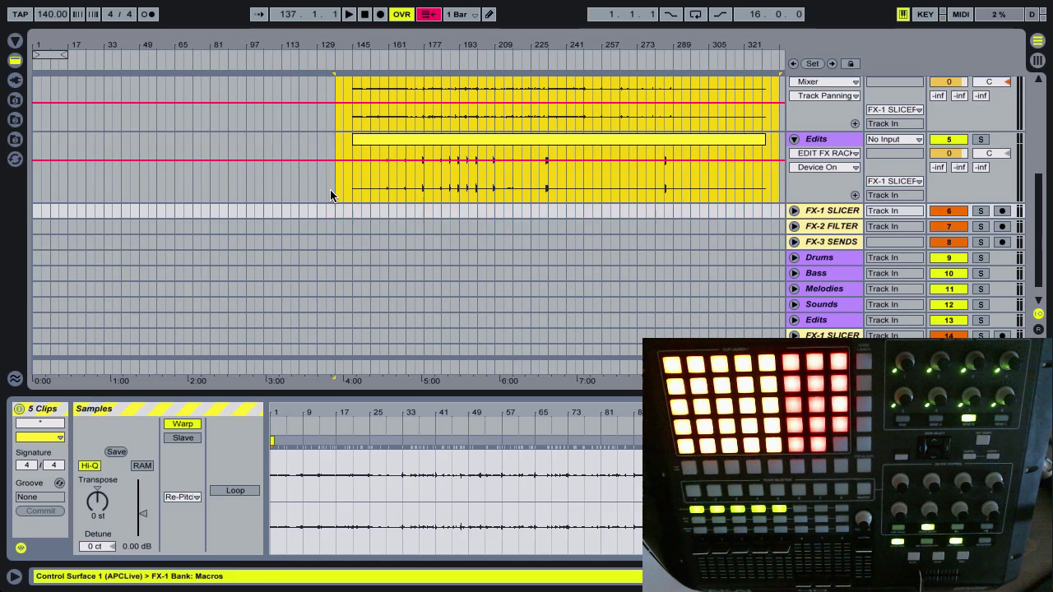
key(Delete)
- Fold the first five Arrangement tracks, Drums through Edits, clear the time selection, and return to the Session View
scroll(387, 177, up, 3)
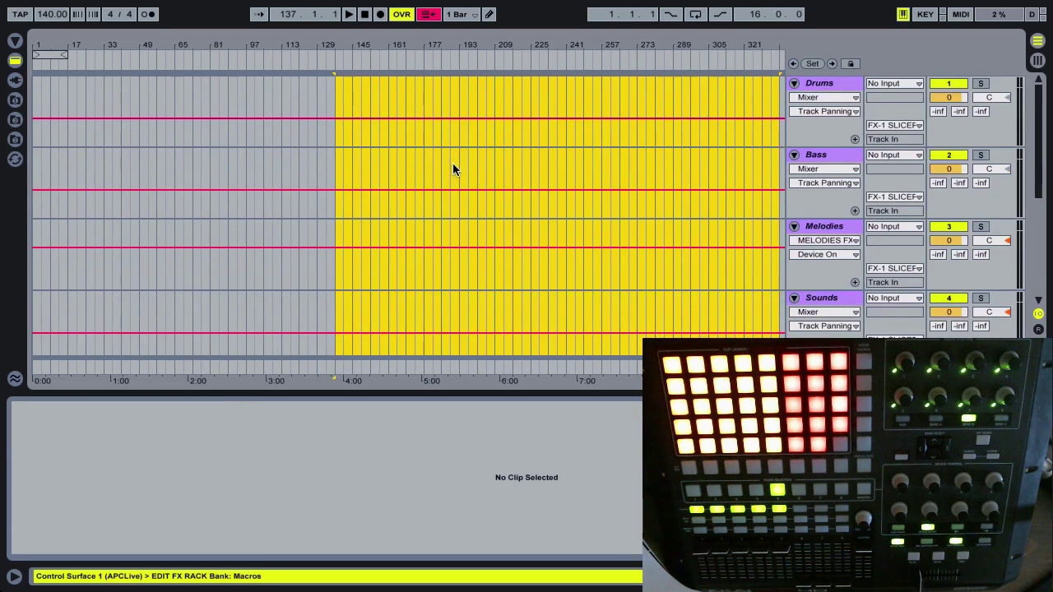
click(830, 82)
key(Left)
key(Down)
key(Left)
key(Down)
key(Left)
key(Down)
key(Left)
key(Down)
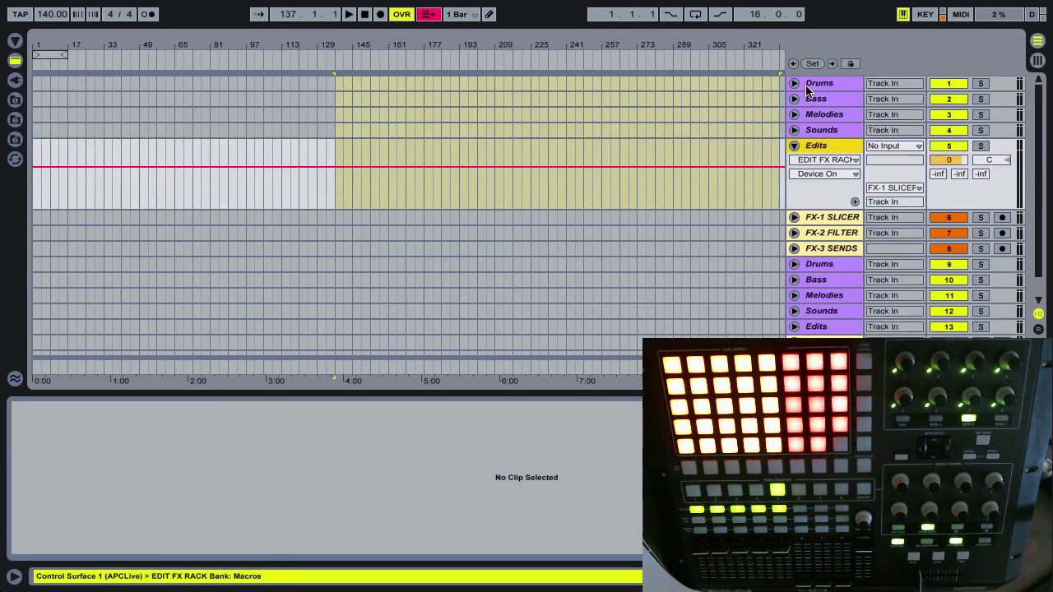
key(Left)
click(586, 140)
click(470, 114)
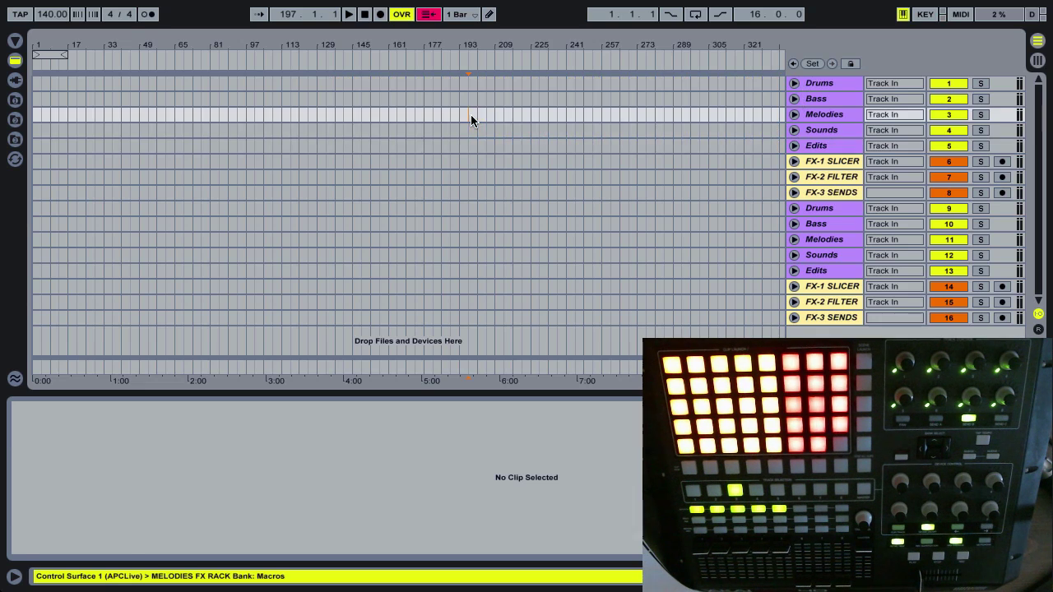
key(Tab)
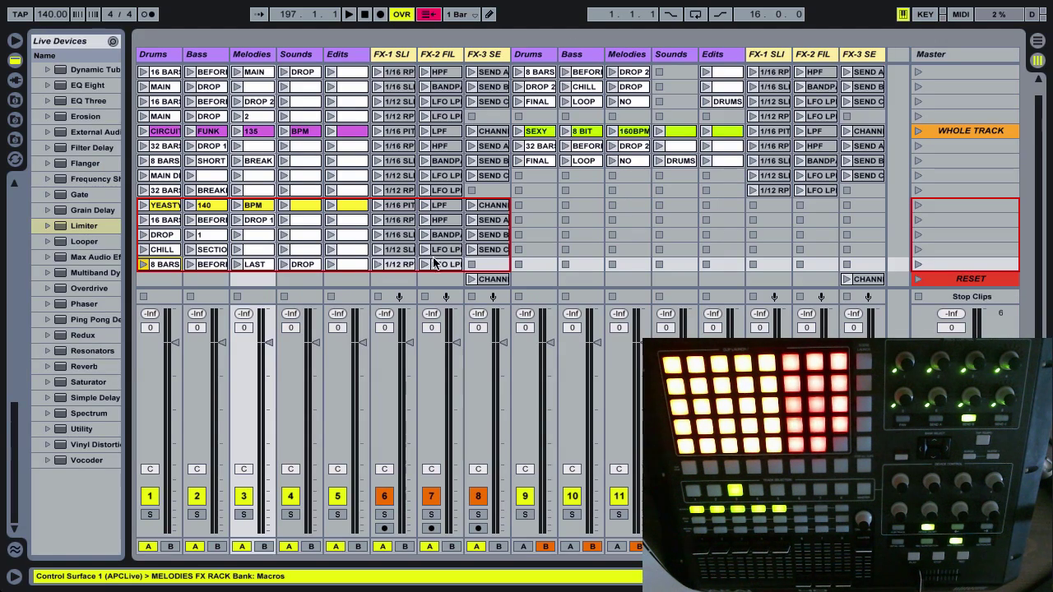
click(207, 280)
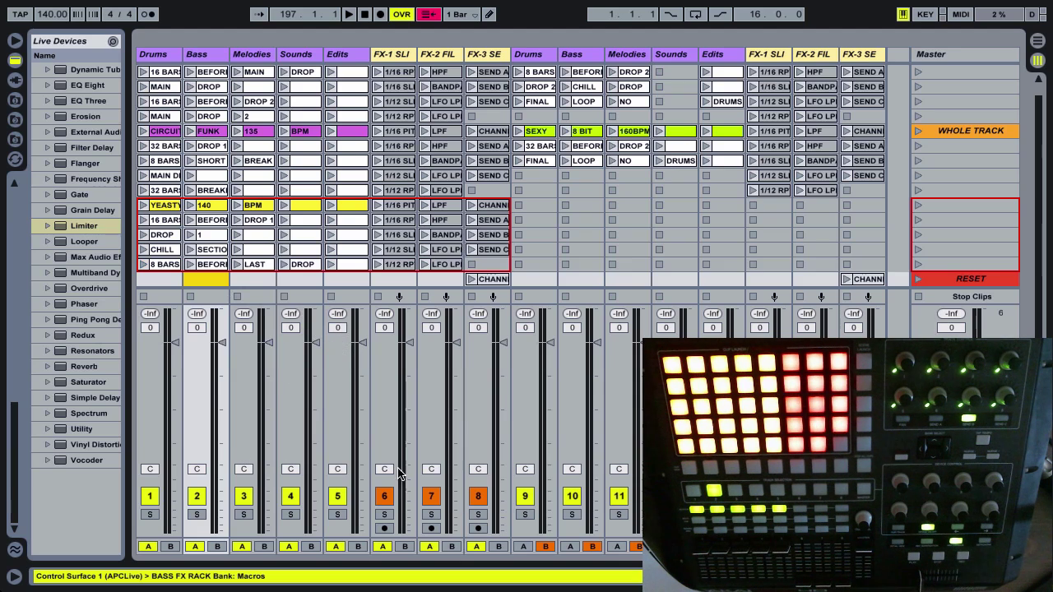